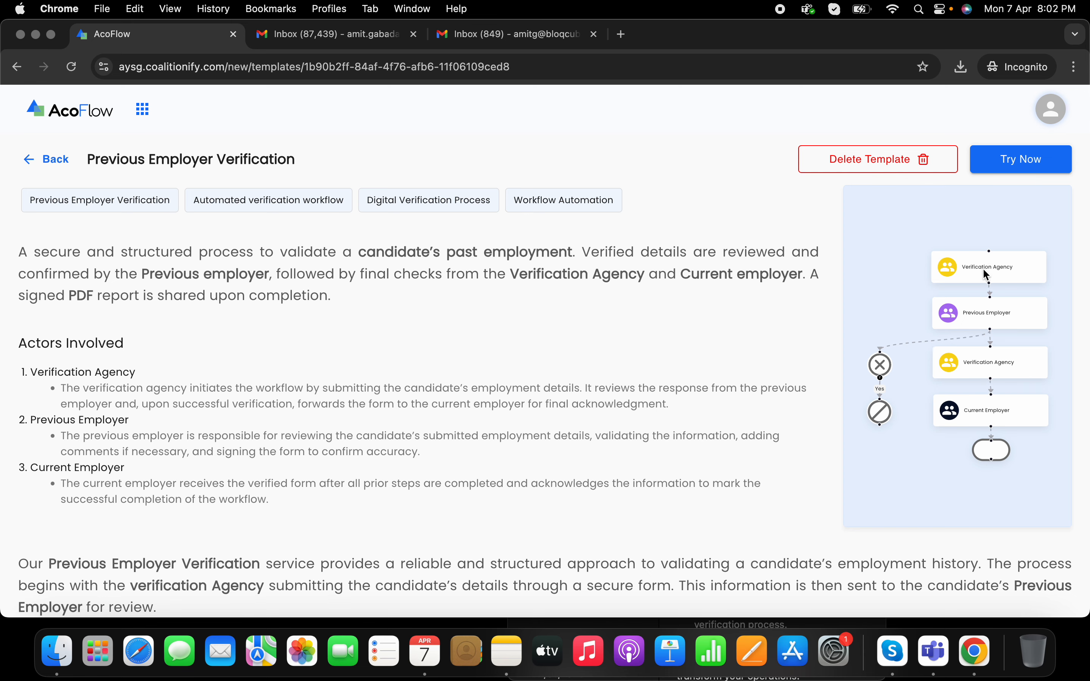
Step: Use Try Now on the Previous Employer Verification template to reach its Preparation workflow canvas
click(1044, 169)
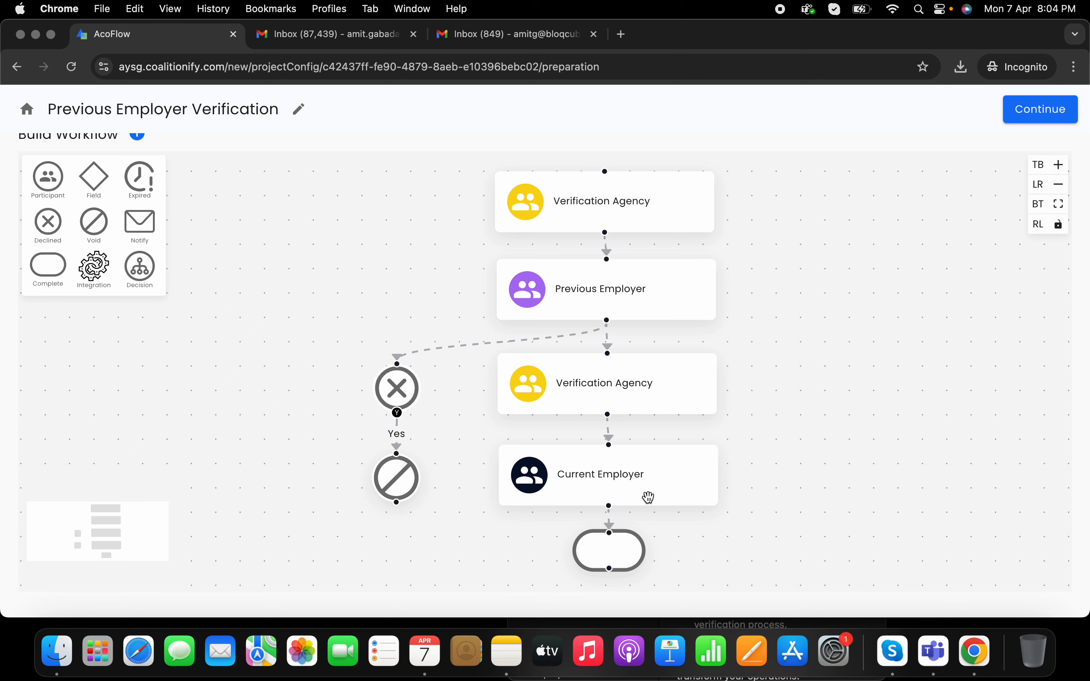
Step: Check the Complete step's recipient settings, close them unchanged, and continue to Document Design
click(609, 557)
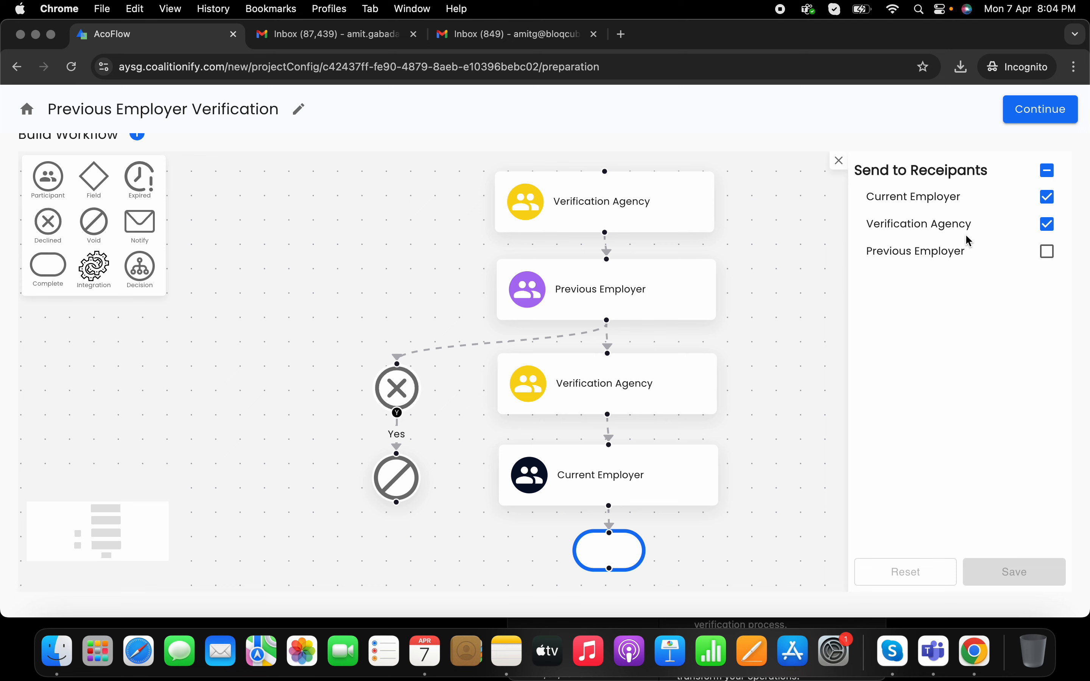
click(838, 161)
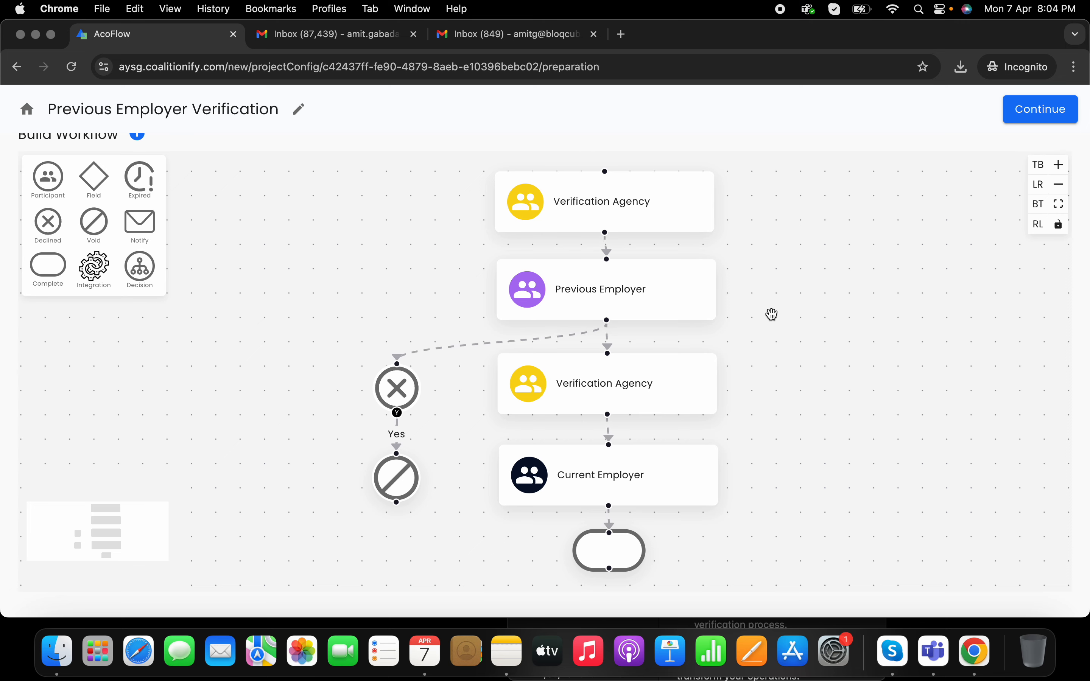
click(1031, 118)
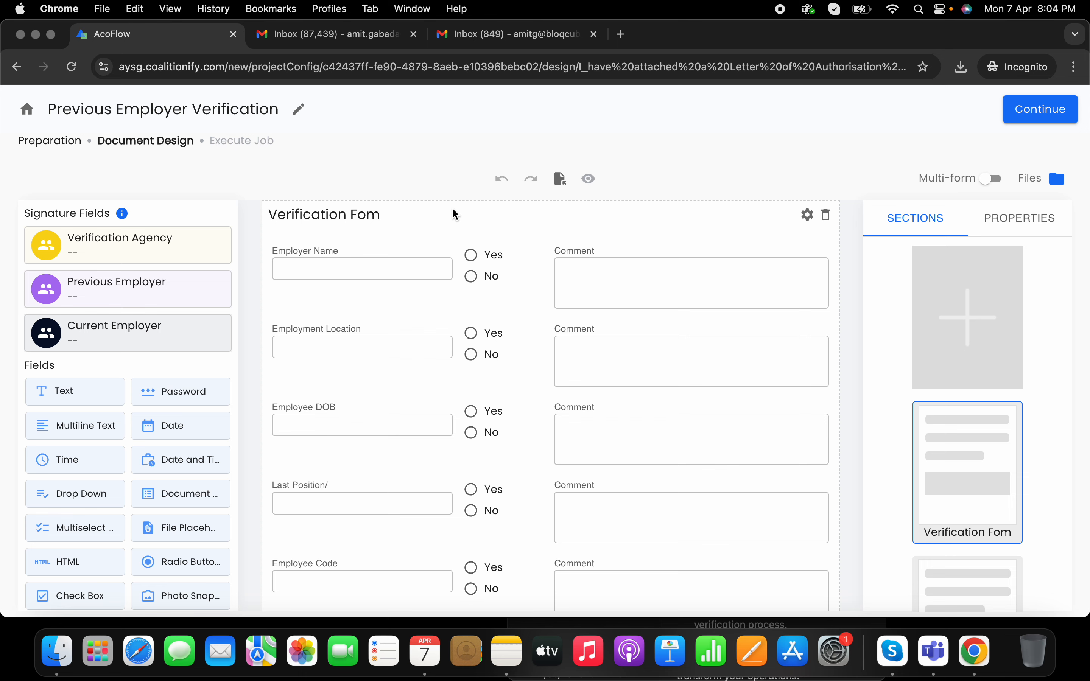
scroll(456, 214, down, 3)
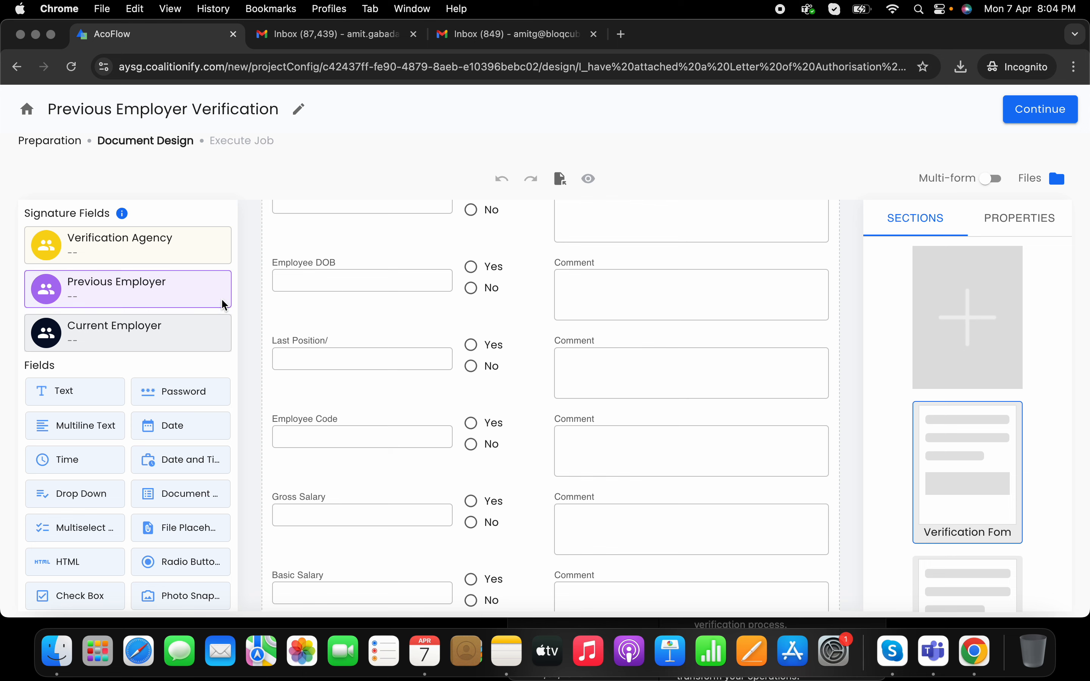
scroll(163, 407, down, 3)
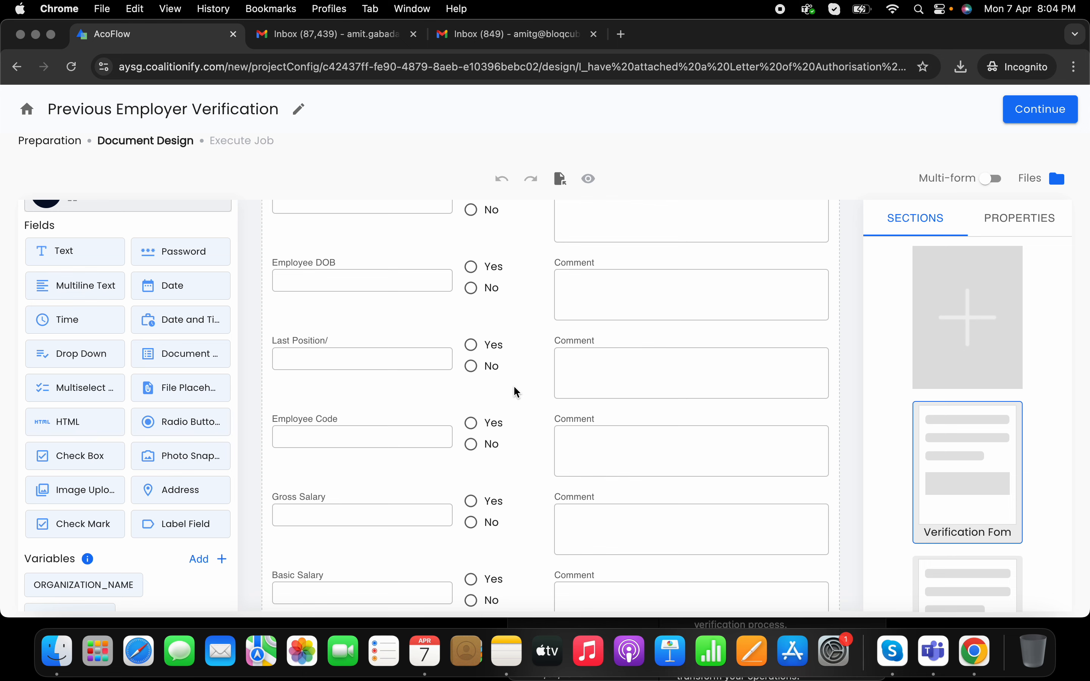
scroll(517, 392, down, 10)
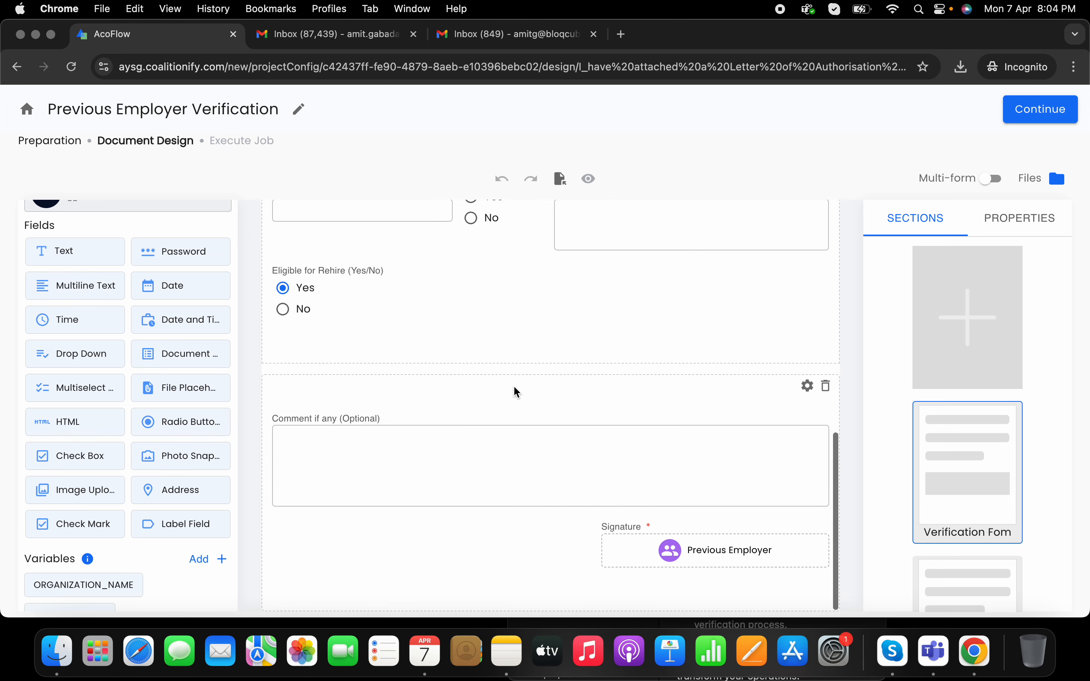
scroll(517, 392, up, 15)
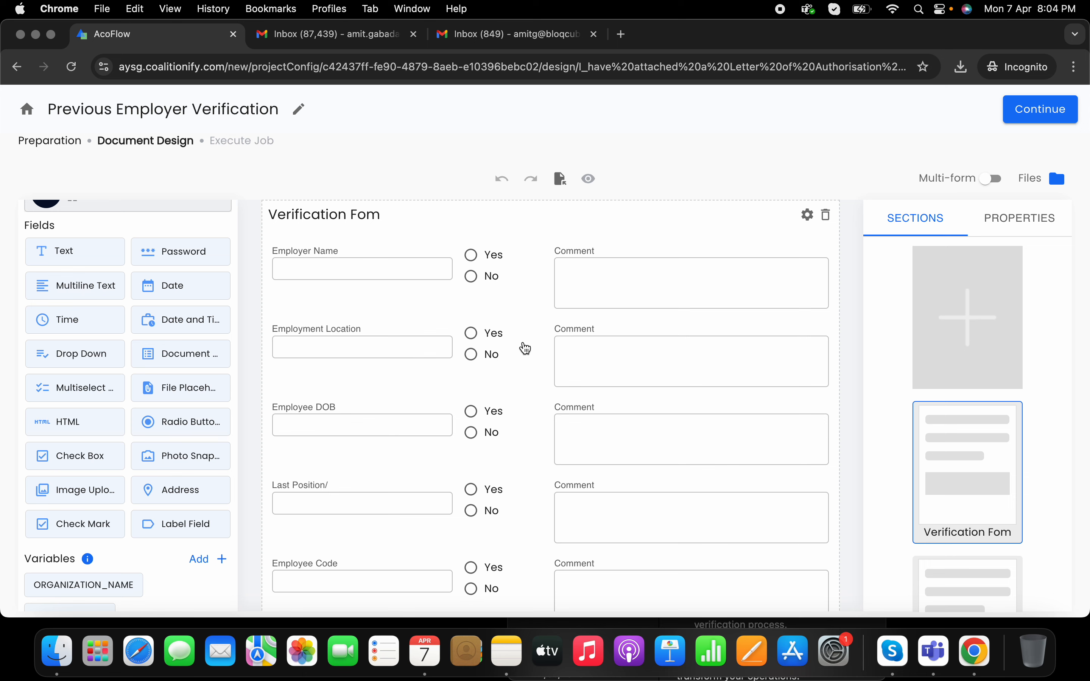
scroll(526, 348, down, 1)
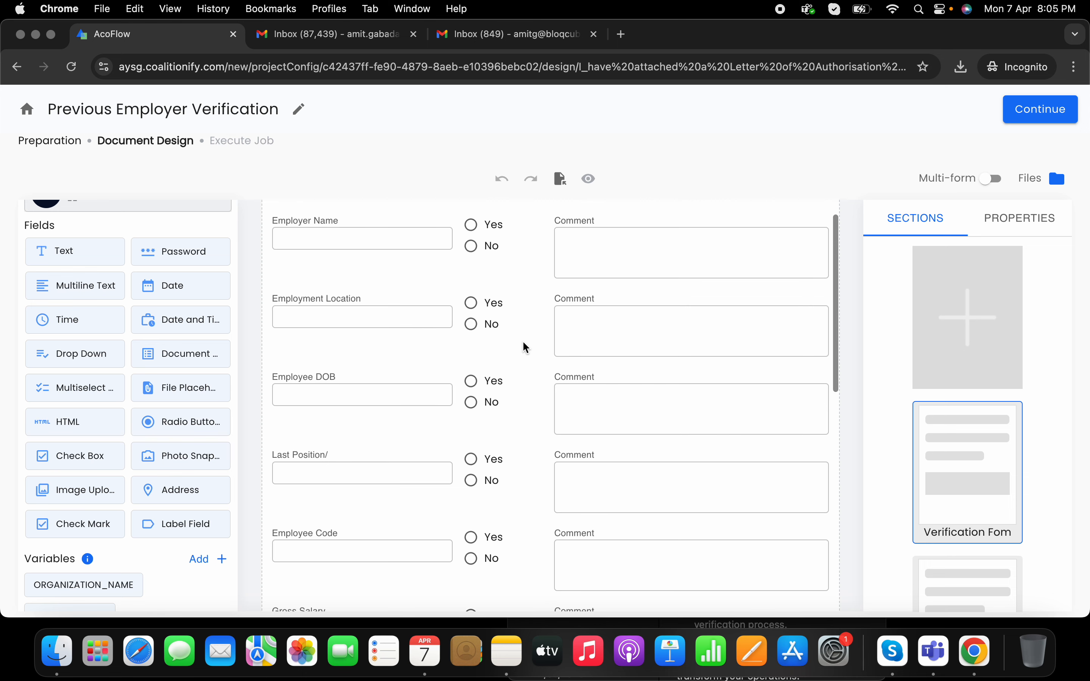
scroll(801, 300, up, 1)
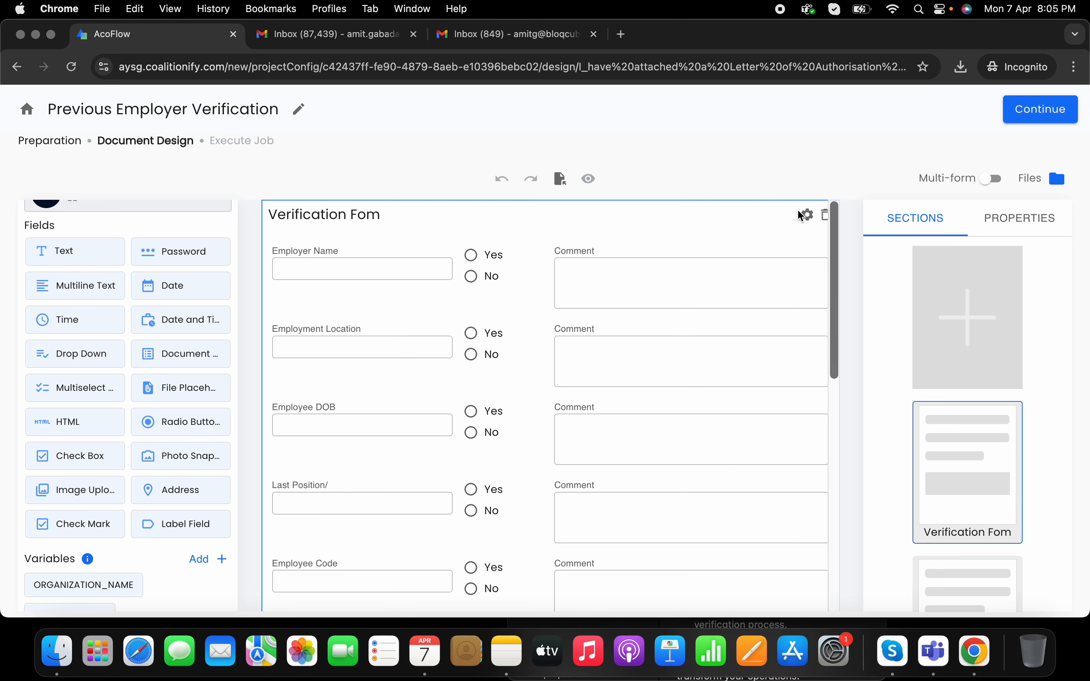
Step: Add the missing 'r' to the section label so it reads 'Verification Form'
click(808, 217)
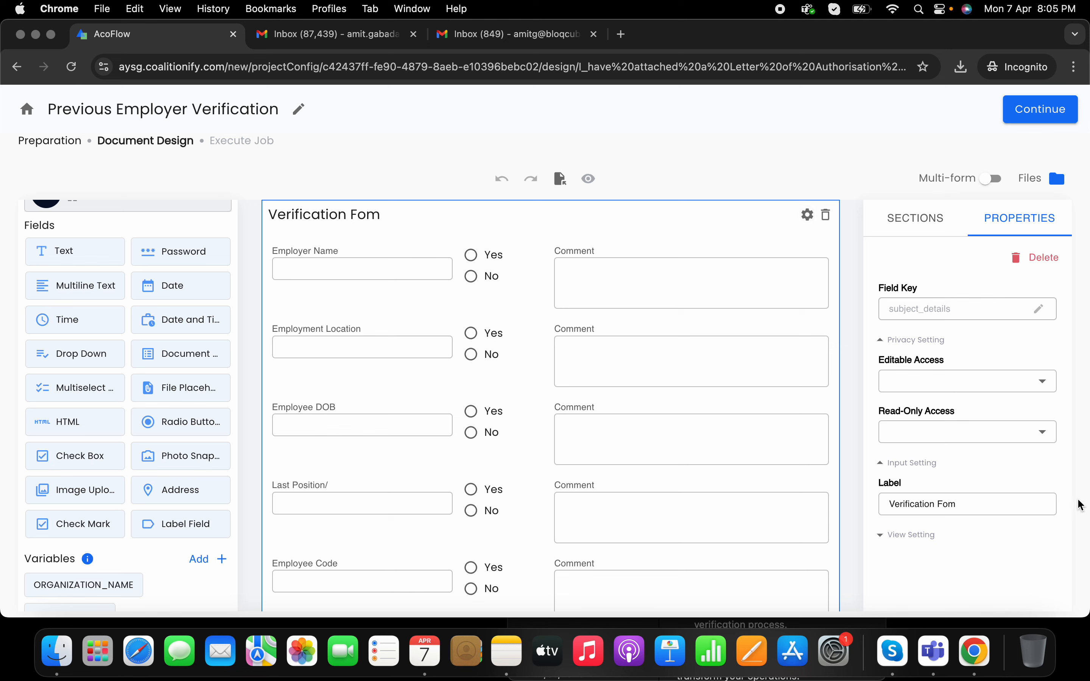
click(951, 503)
text(r)
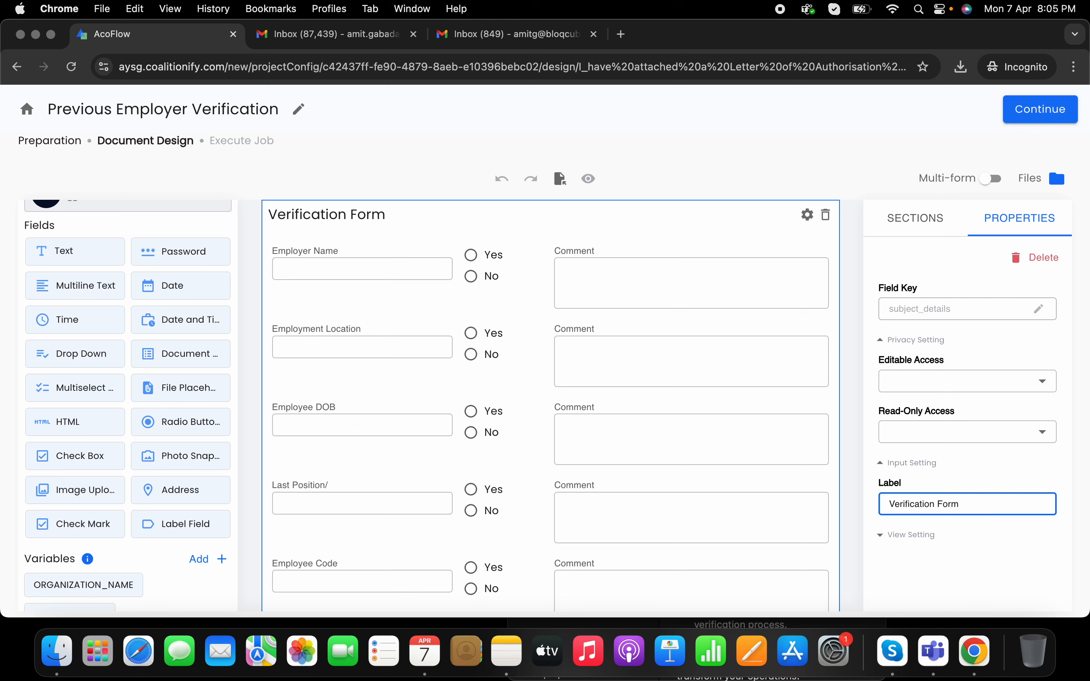
Step: Review the Employer Name, Employment Location, Employee DOB, Last Position and Employee Code field properties
click(410, 255)
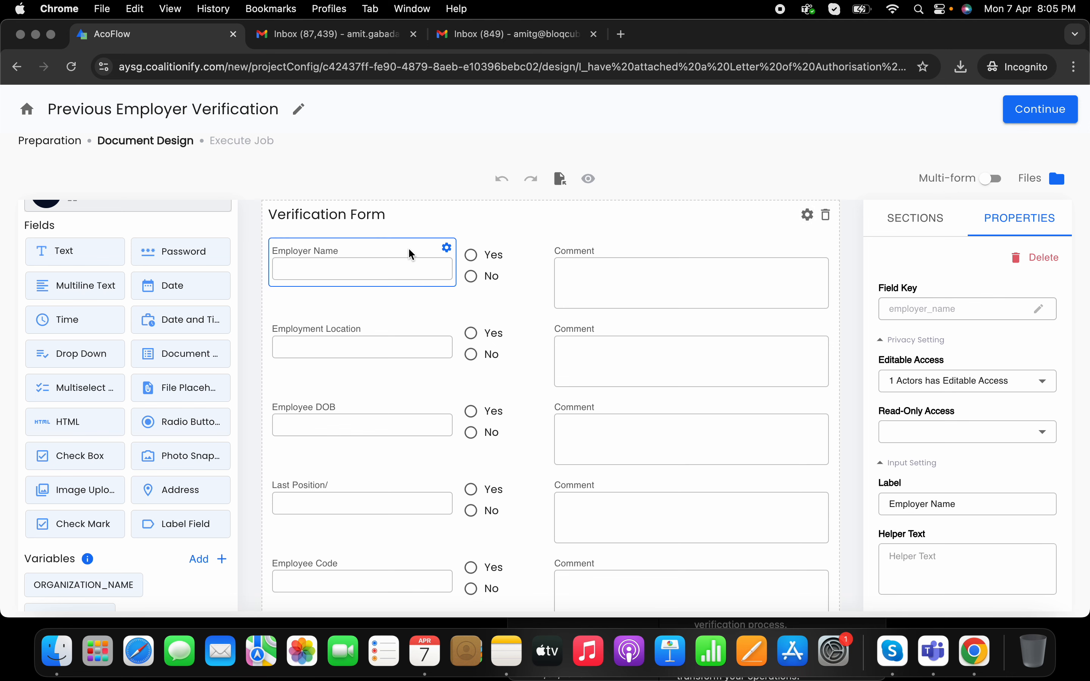
click(391, 326)
click(379, 428)
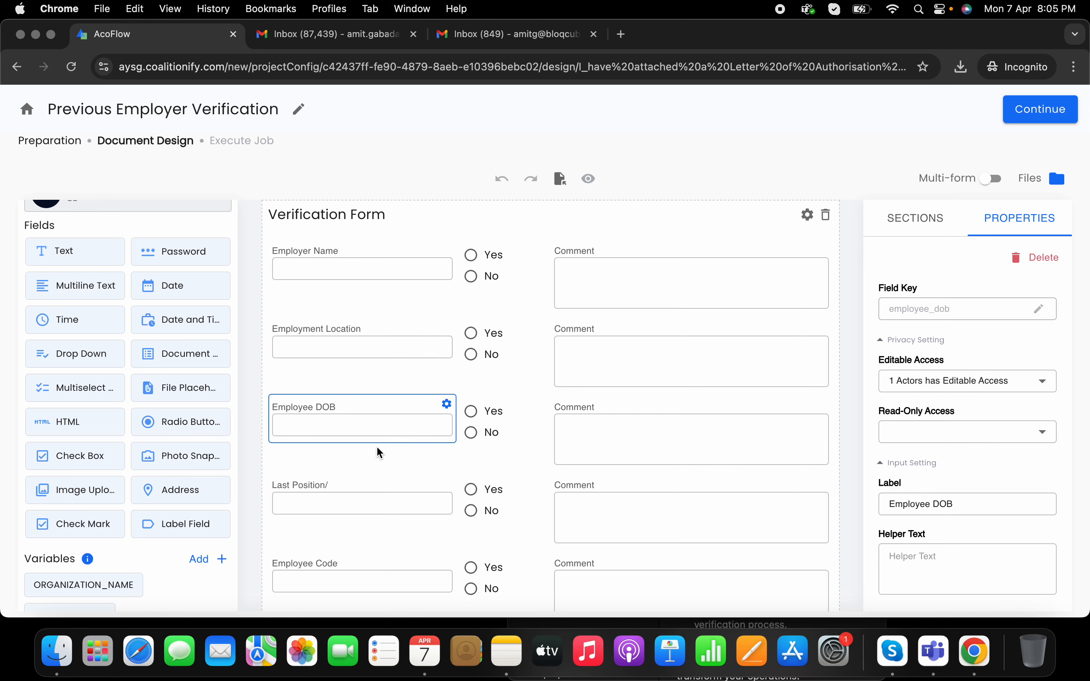
click(364, 499)
scroll(364, 469, down, 4)
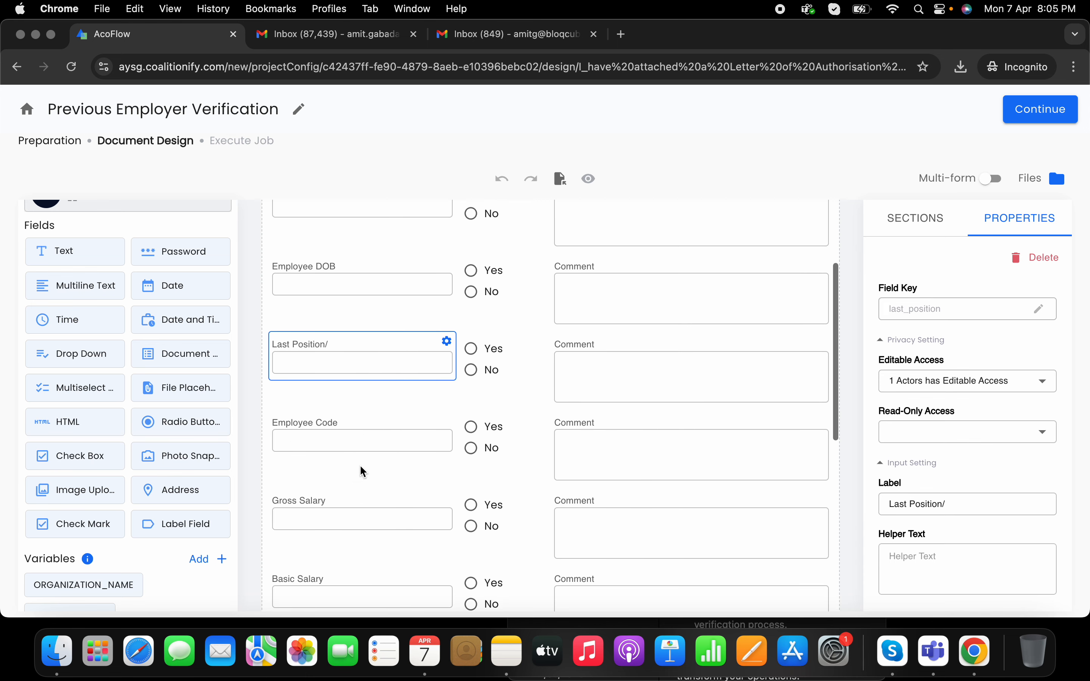
click(358, 418)
scroll(399, 497, up, 5)
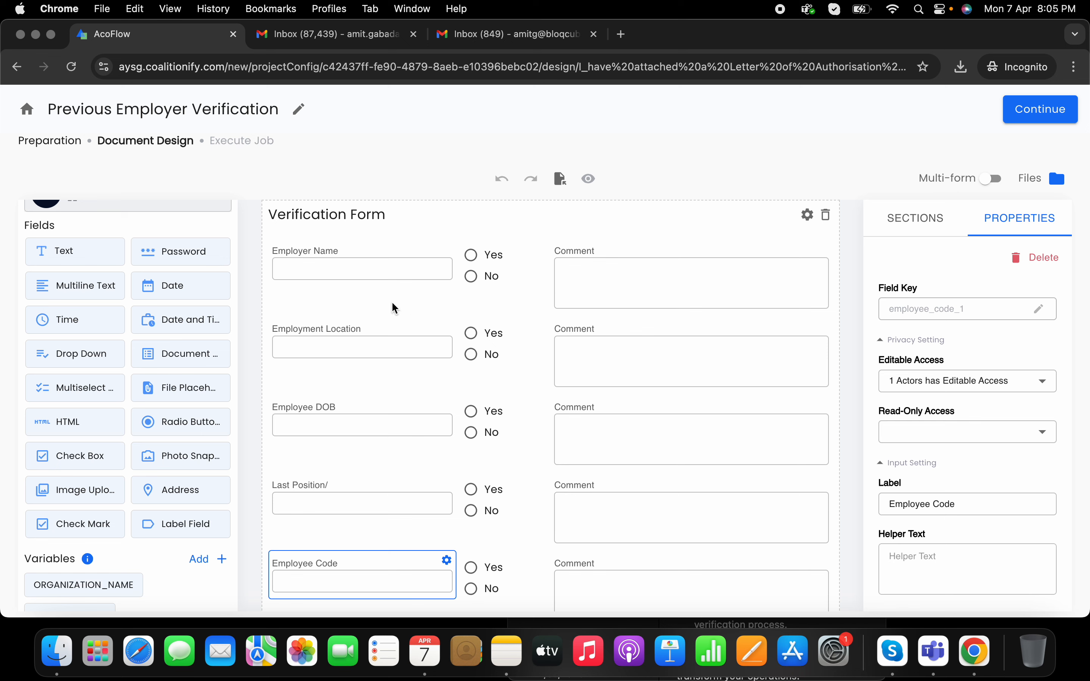
click(385, 263)
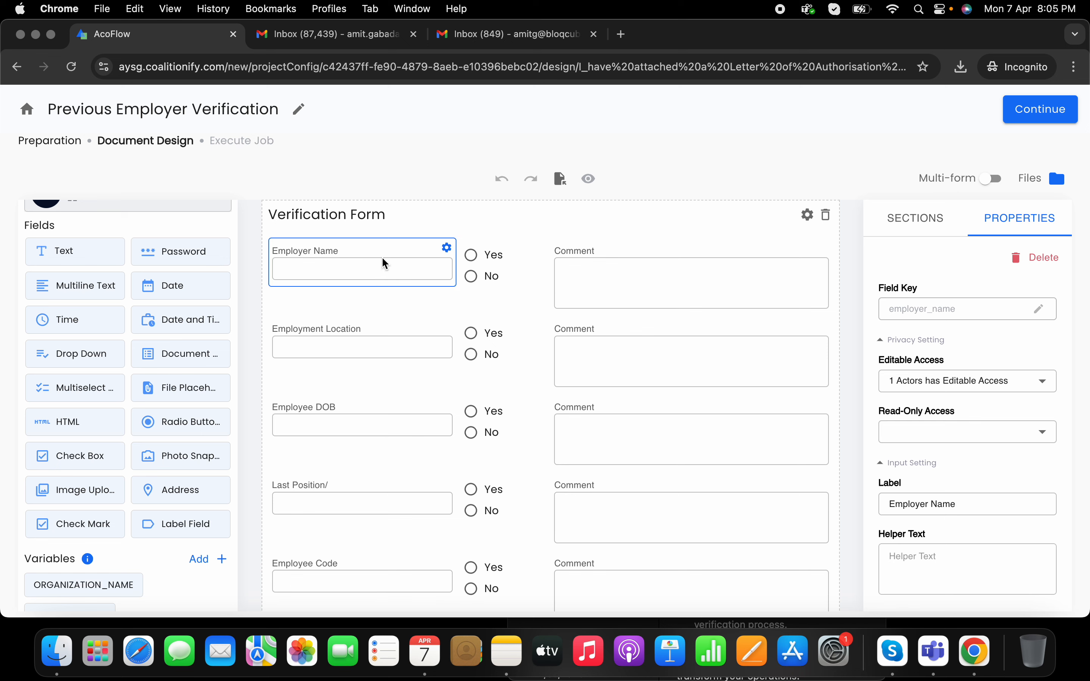
click(385, 301)
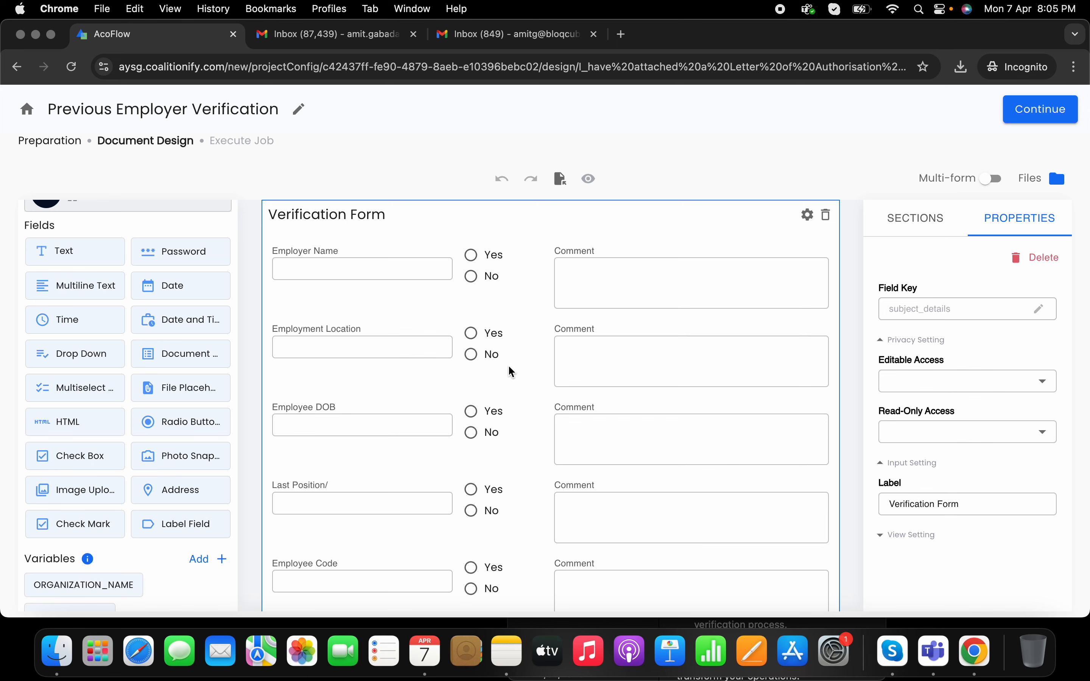
Step: Review the Eligible for Rehire (Yes/No) field and the comment and signature section properties
scroll(512, 371, down, 1)
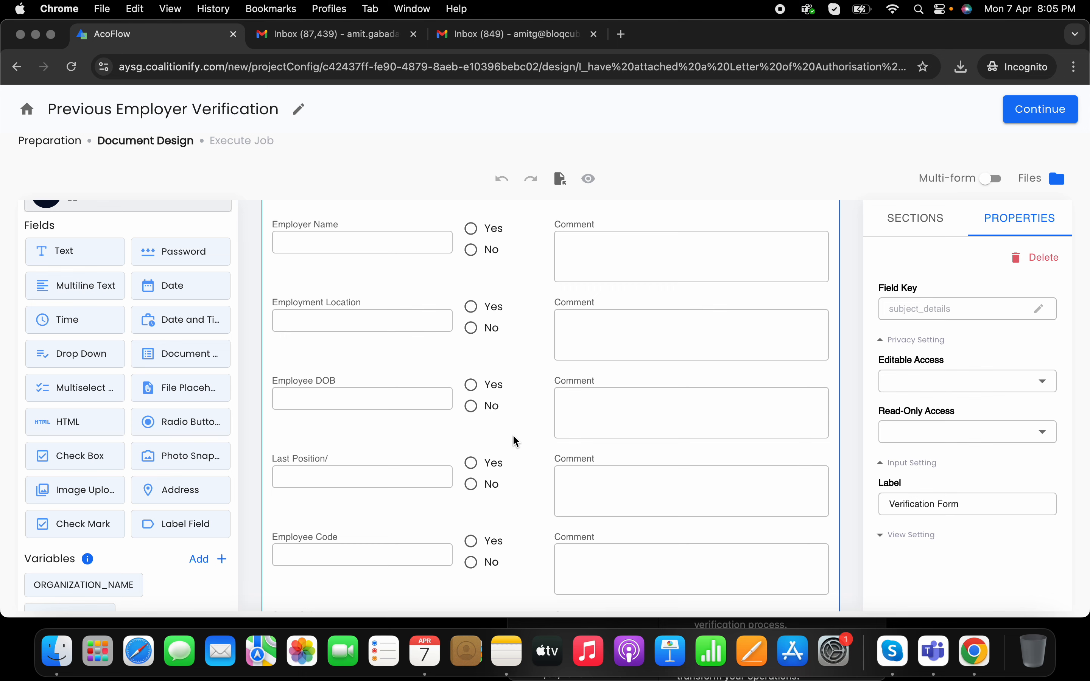
scroll(513, 440, down, 1)
scroll(514, 470, down, 8)
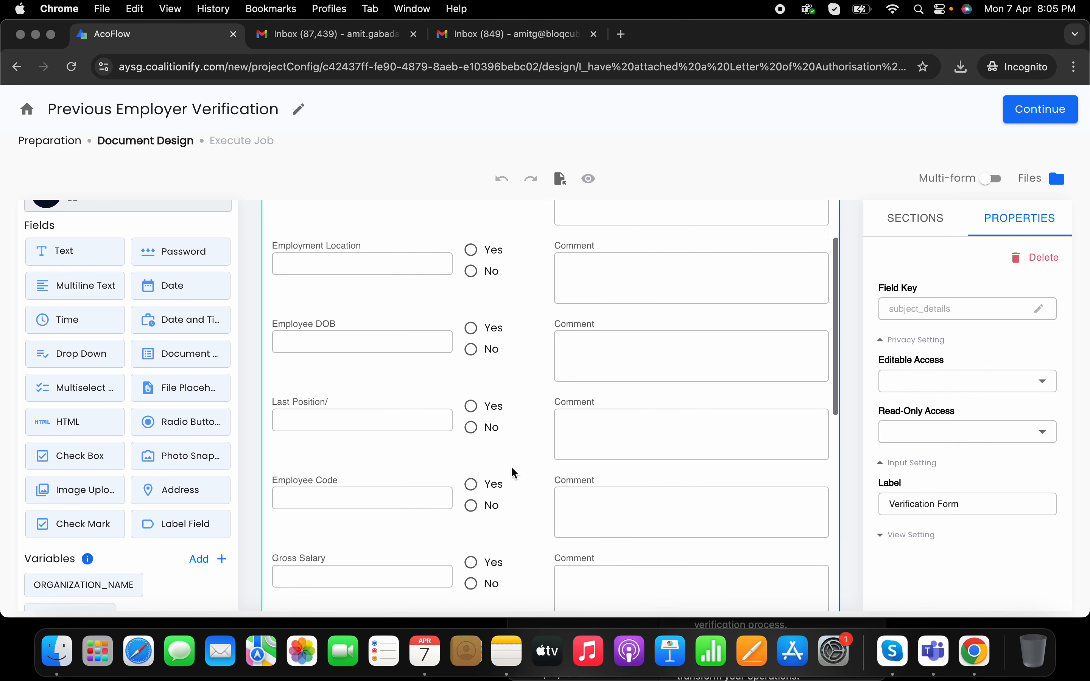
click(508, 458)
scroll(508, 459, down, 5)
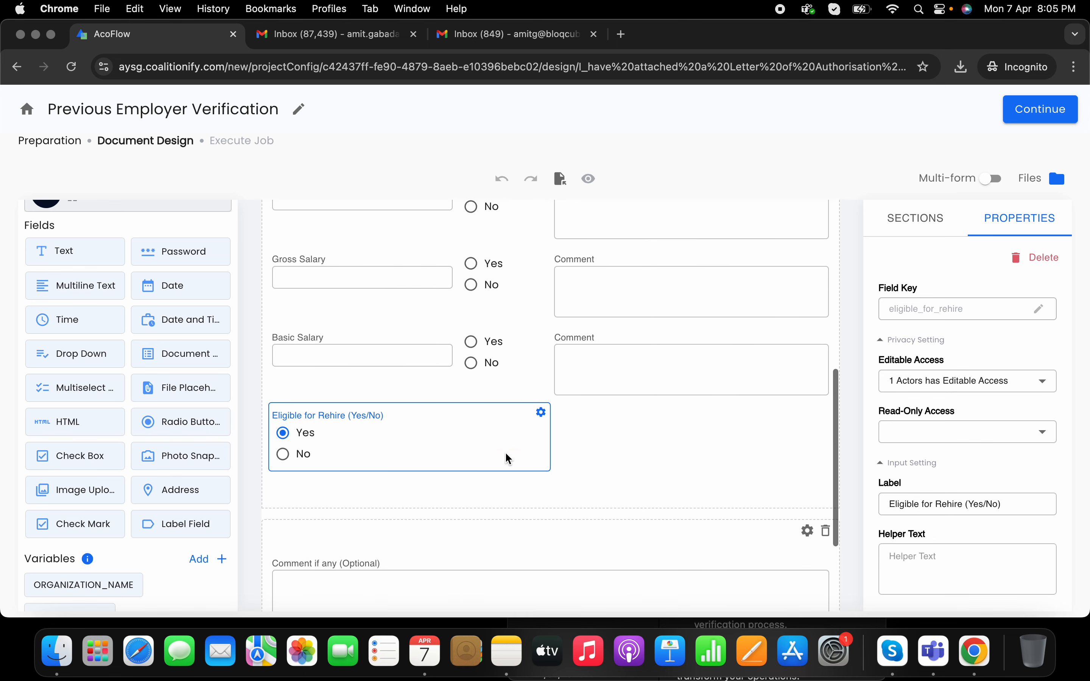
click(442, 409)
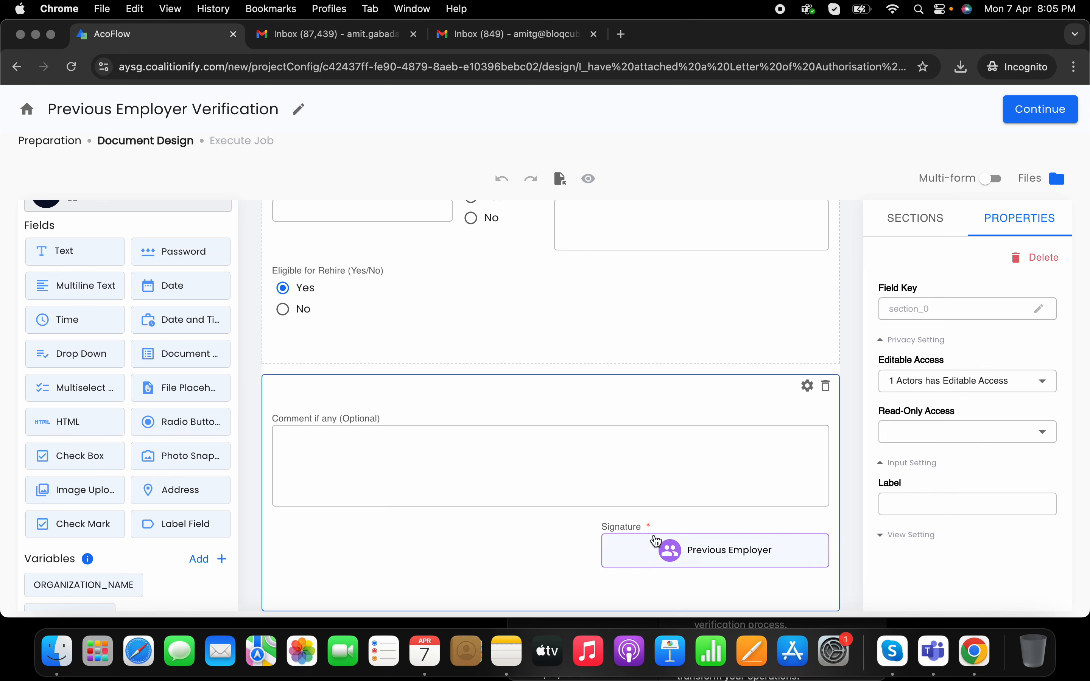
scroll(678, 527, up, 15)
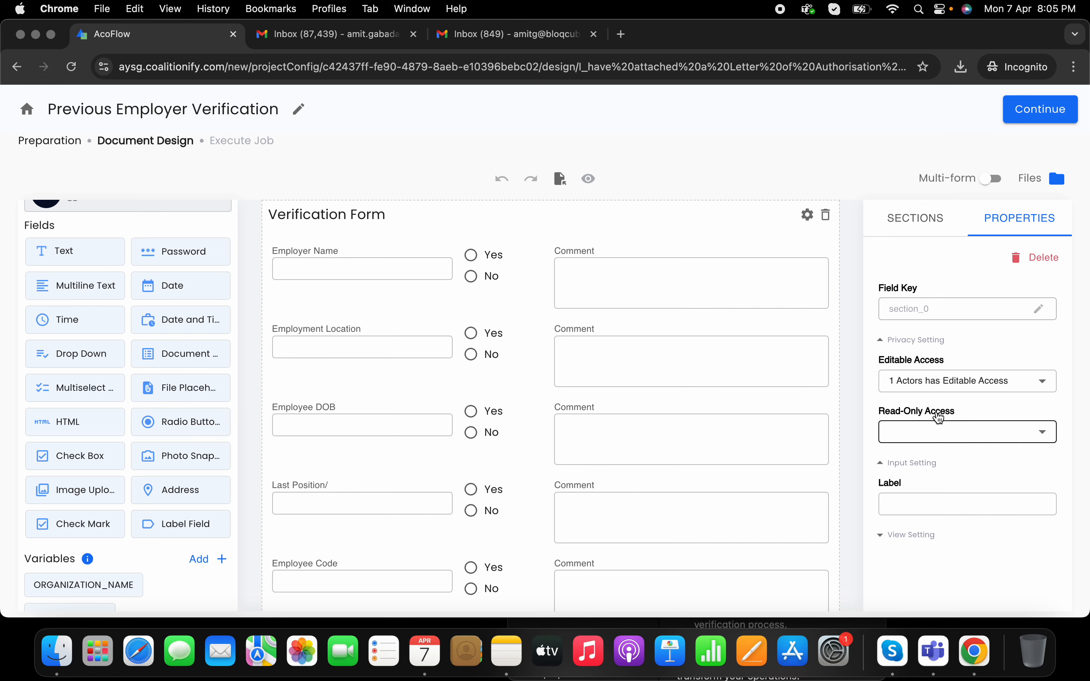
Step: In the Execute Job email settings, append 'of employee' after the project name in the subject
click(1032, 119)
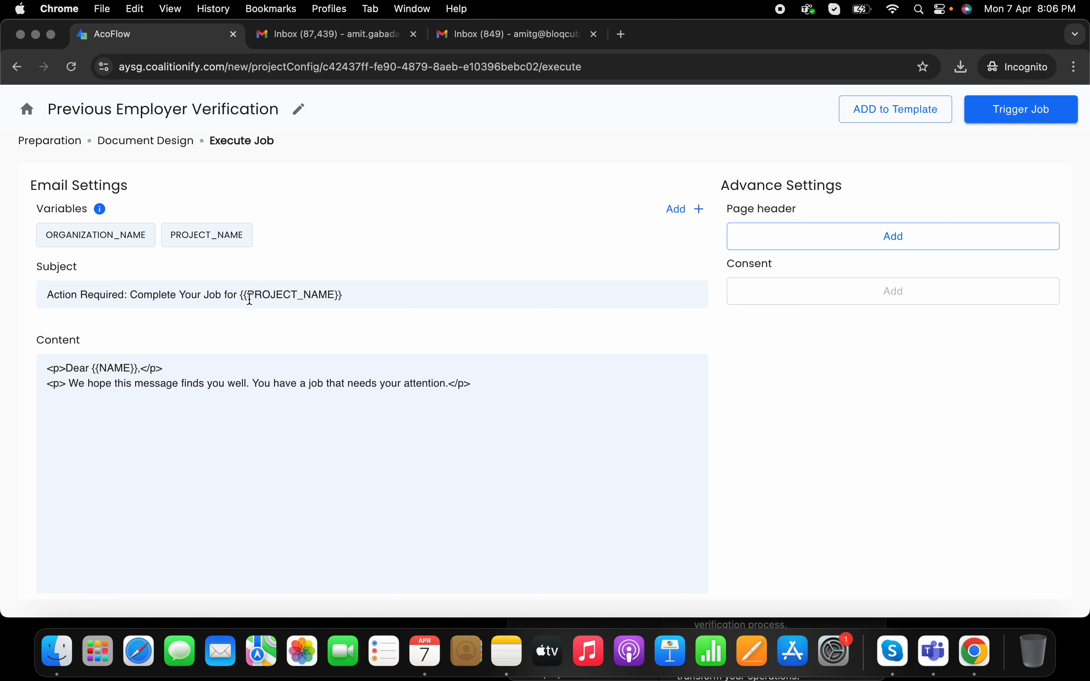
click(348, 299)
text(of )
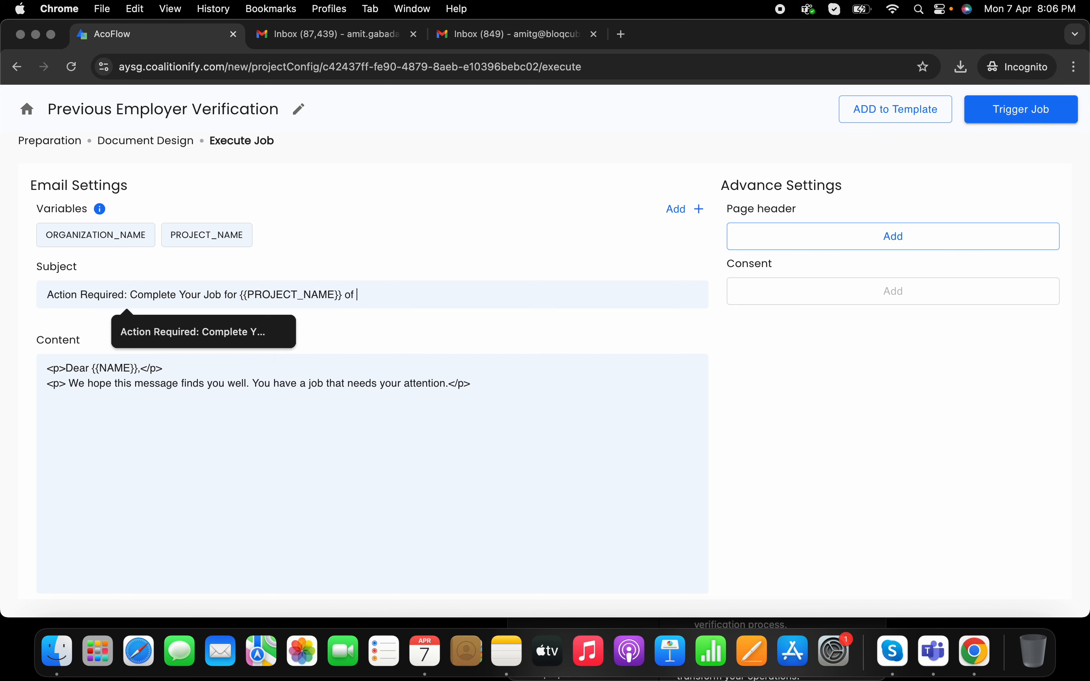
text(employee)
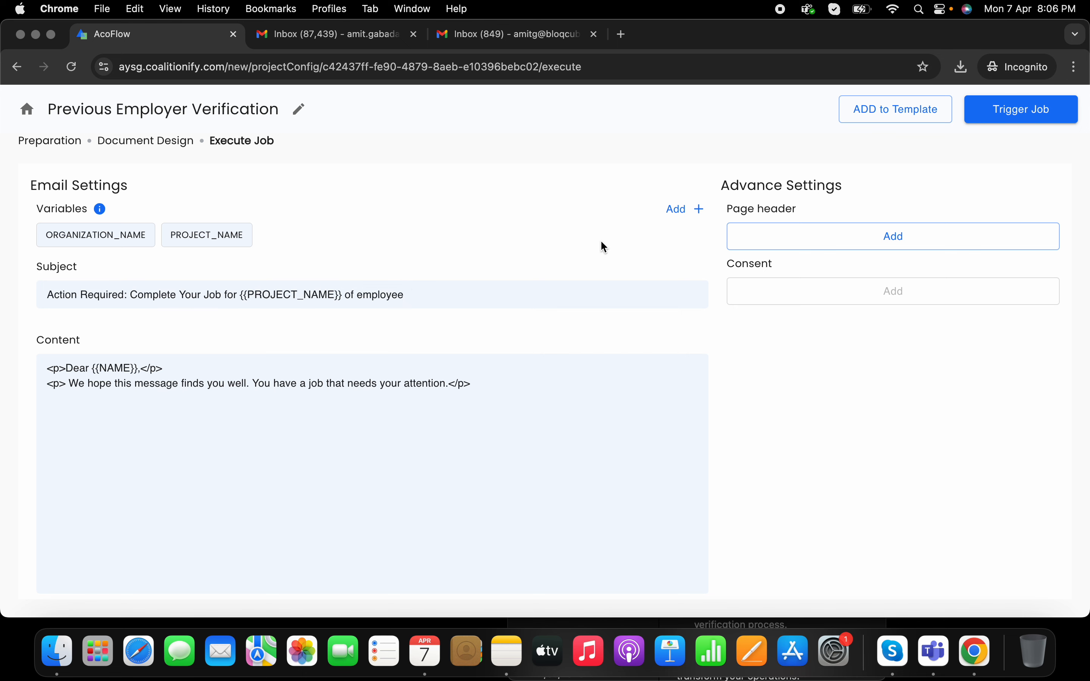
Step: Create an EMP_NAME email variable described as 'NAME OF EMPLOYEE'
click(663, 221)
text(EMP_NAME)
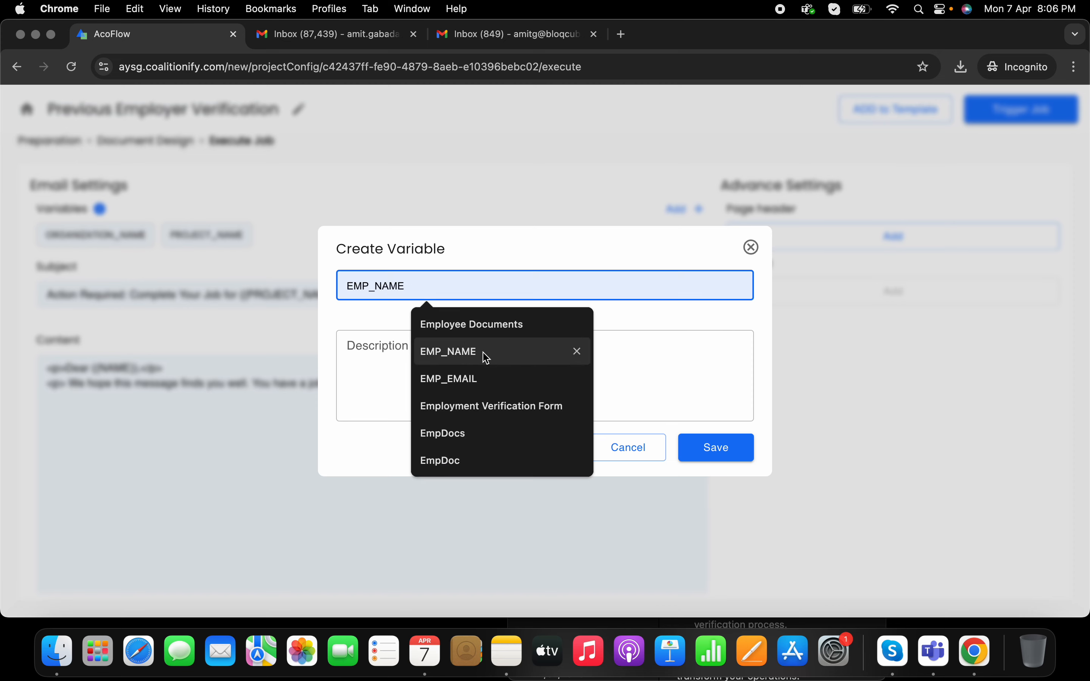
click(480, 352)
click(450, 359)
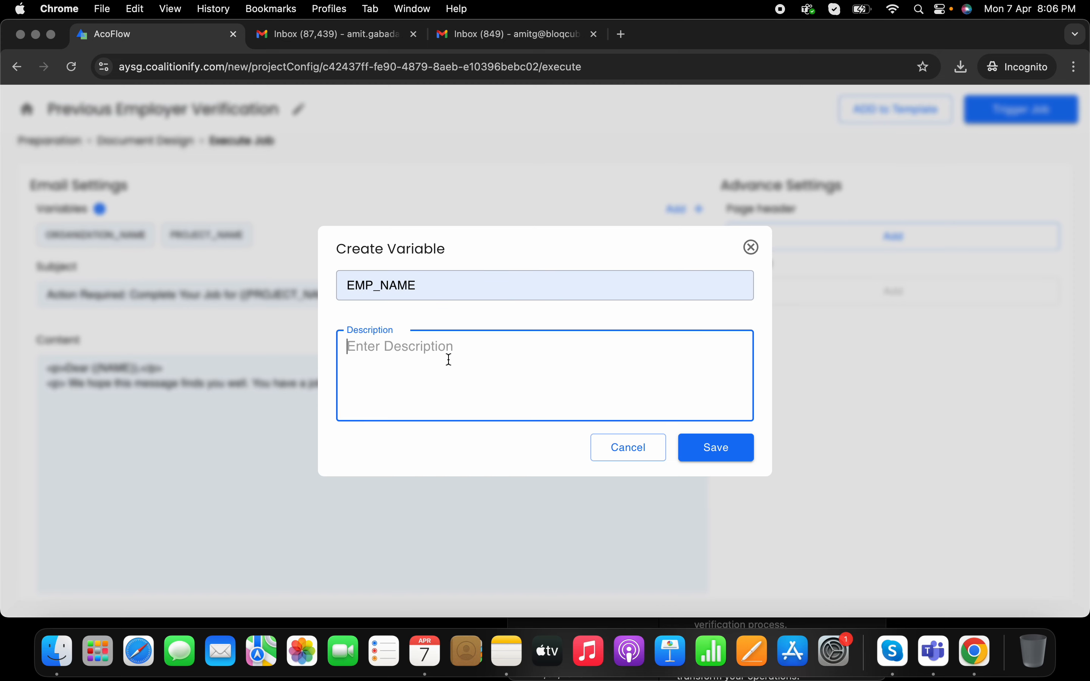
text(NAME OF E)
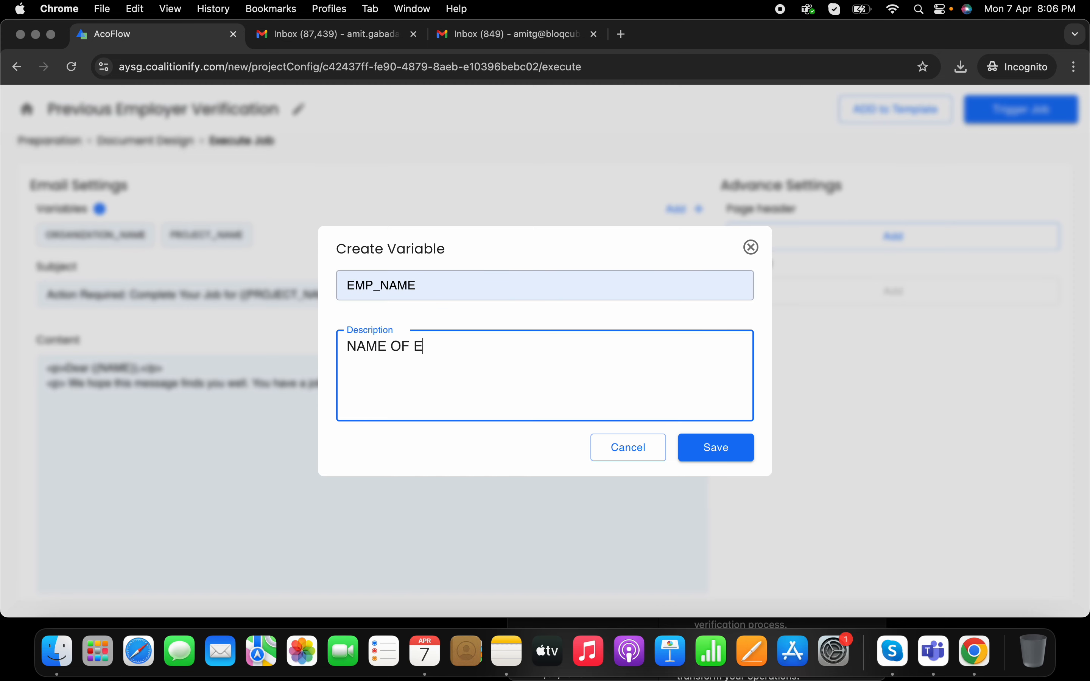
text(MPLOYEE)
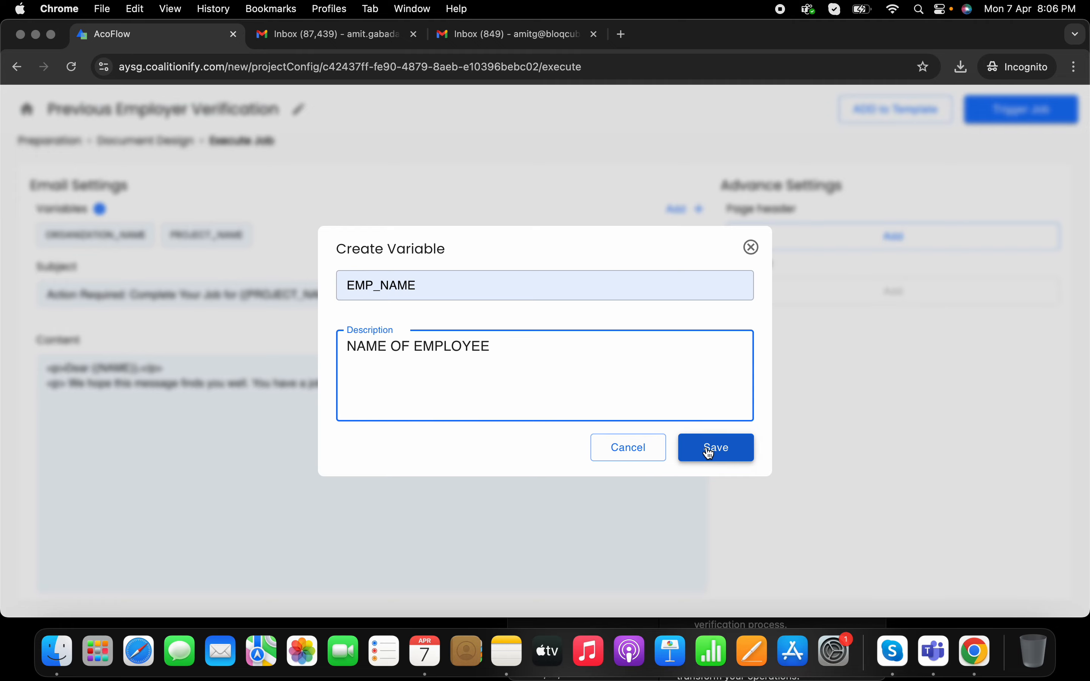
click(705, 447)
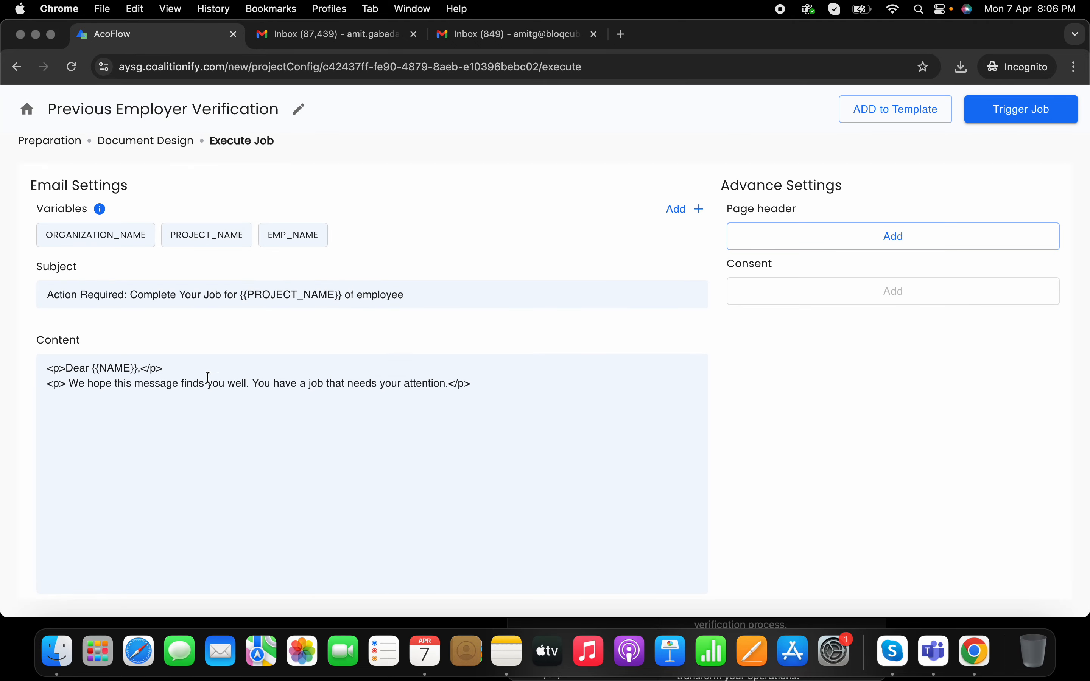
Step: Replace the 'job needs attention' sentence with 'Please verify and confirm the past employment details of employee'
drag(253, 383, 450, 386)
key(BackSpace)
text(Please )
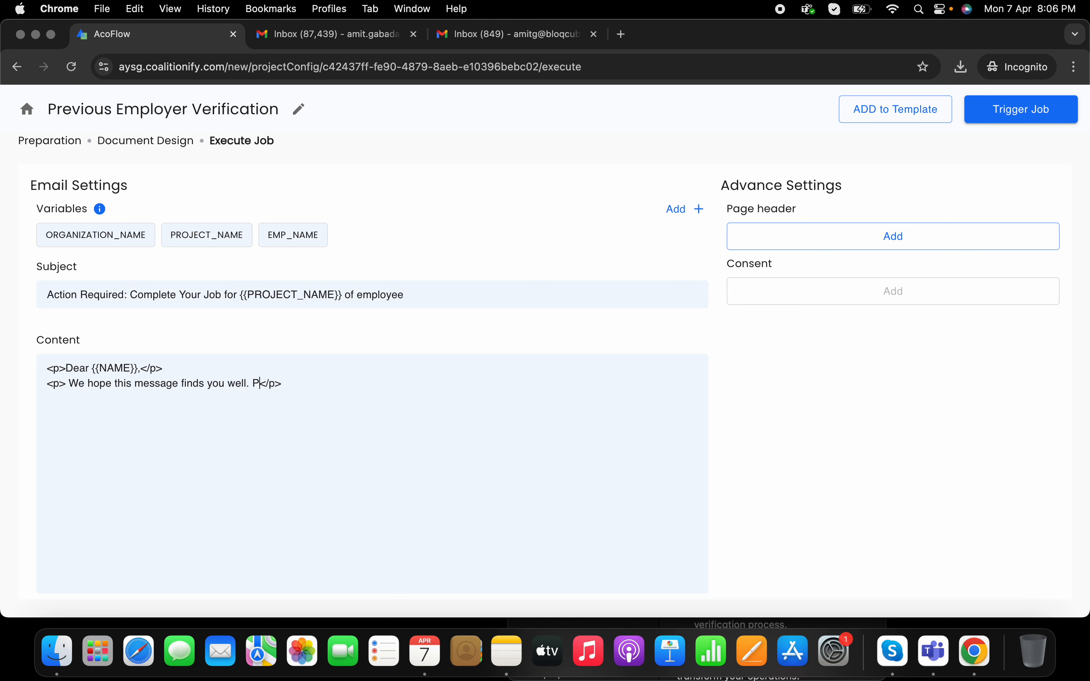
text(verify th)
text(e emplo)
text(yment detai)
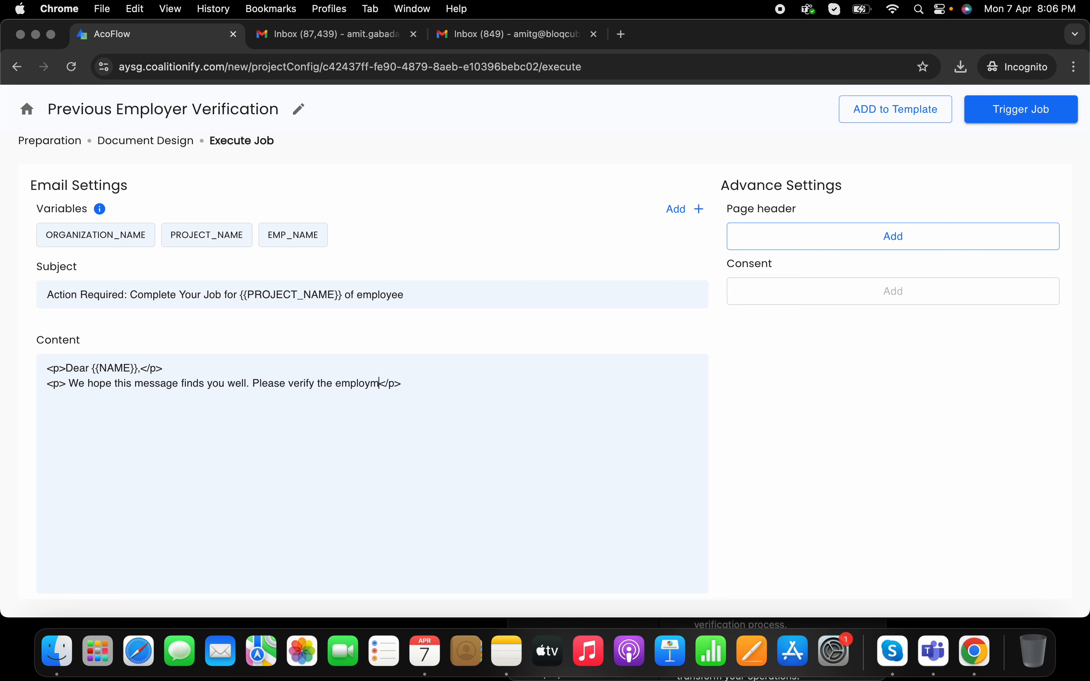
text(ls history of employee)
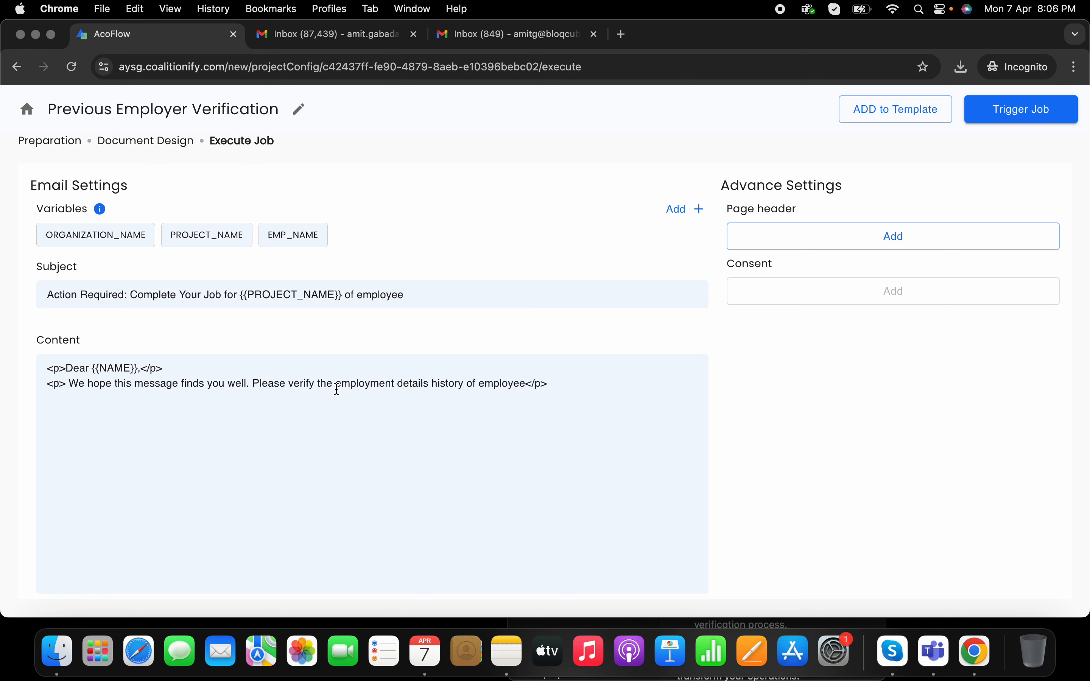
click(315, 385)
text(and con )
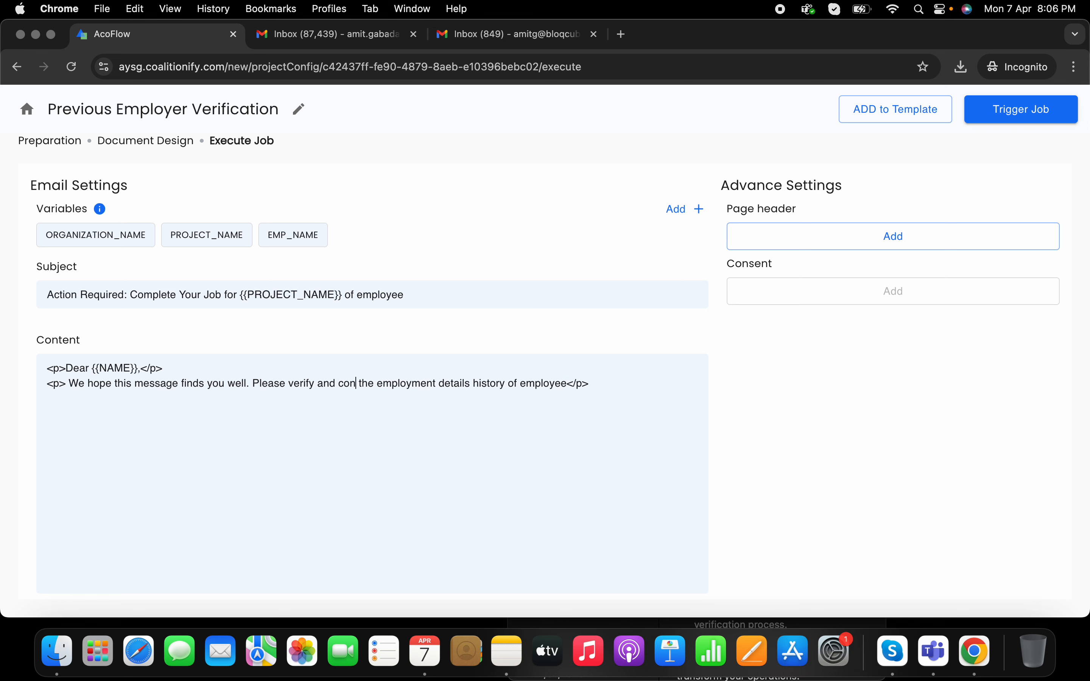
text(firm)
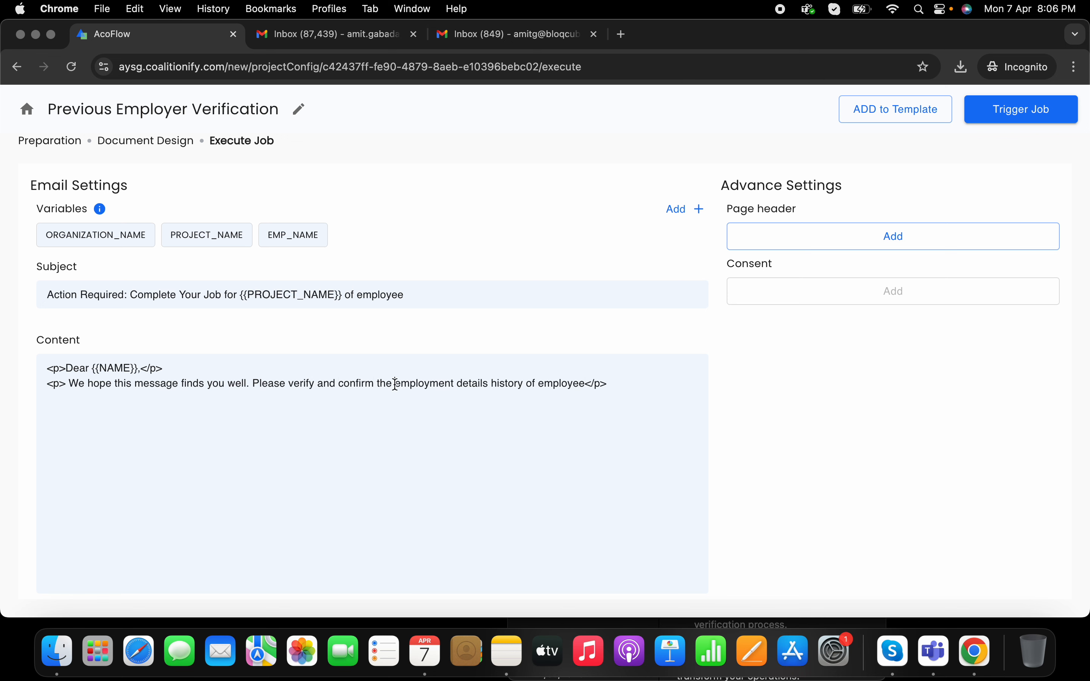
click(395, 384)
text(past)
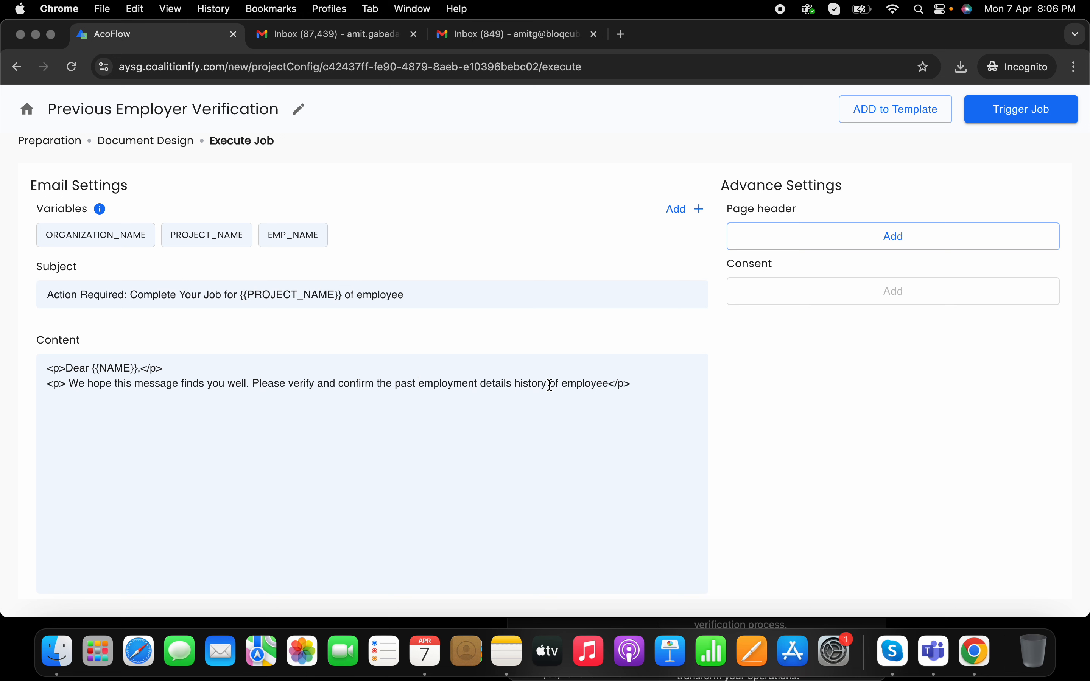
drag(541, 384, 524, 383)
text(sy)
key(BackSpace)
key(BackSpace)
key(BackSpace)
key(BackSpace)
key(BackSpace)
click(610, 383)
Step: On the Create Job page, enter the verification agency's email and full name
click(1004, 118)
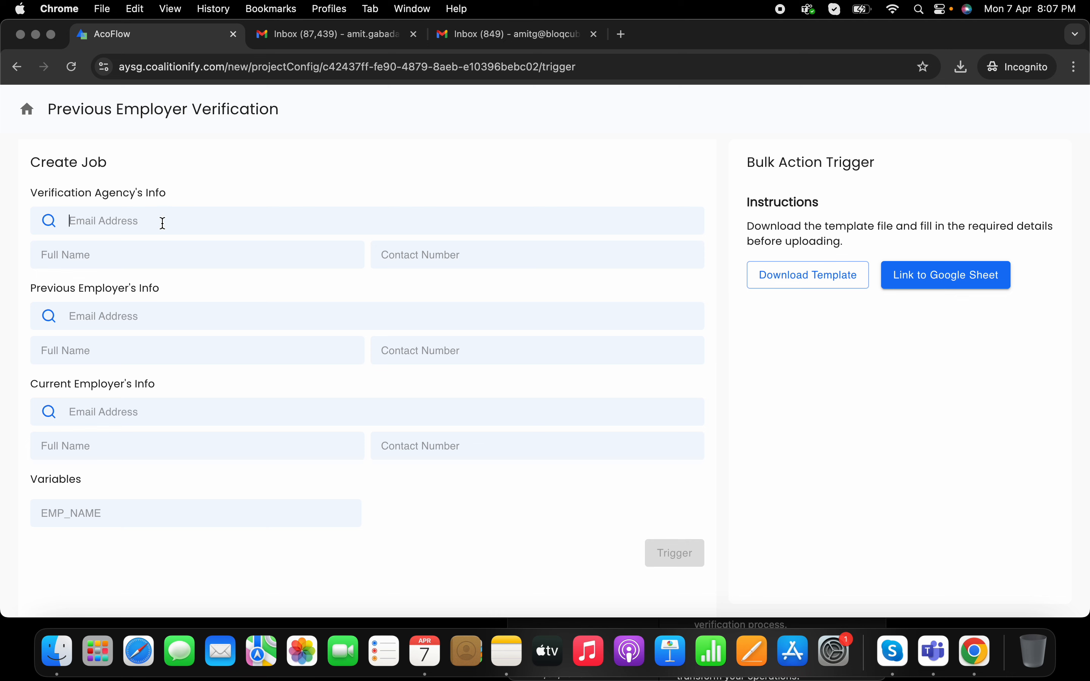
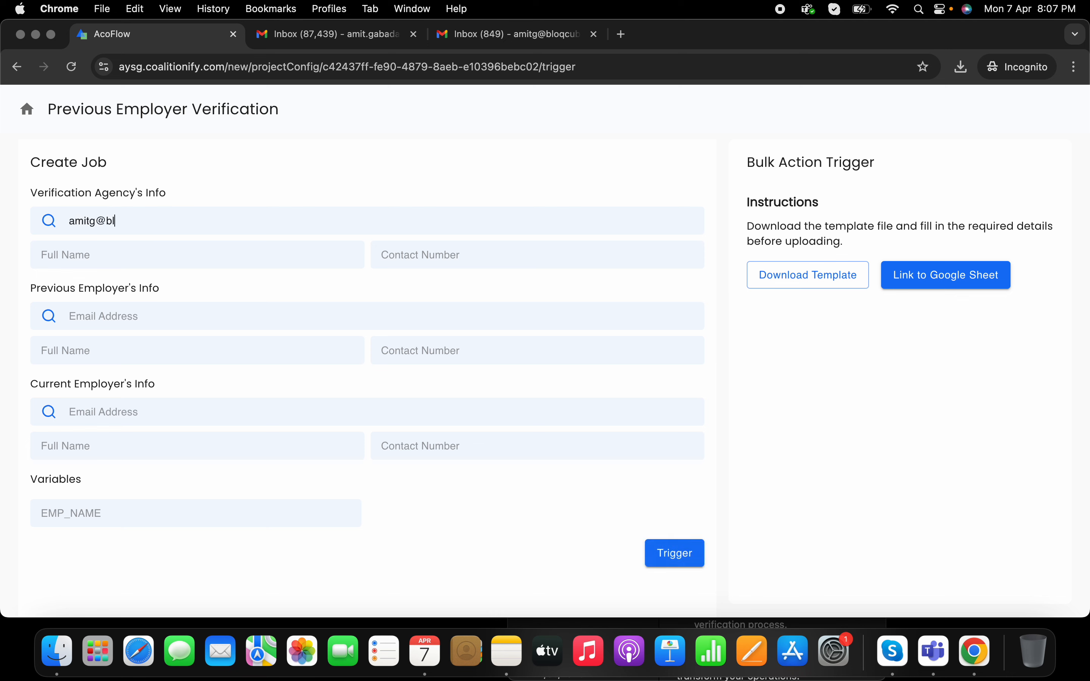
click(137, 263)
text(Amit VA)
Step: Enter the previous employer's email and the current employer's email and full name
click(133, 312)
text(amit)
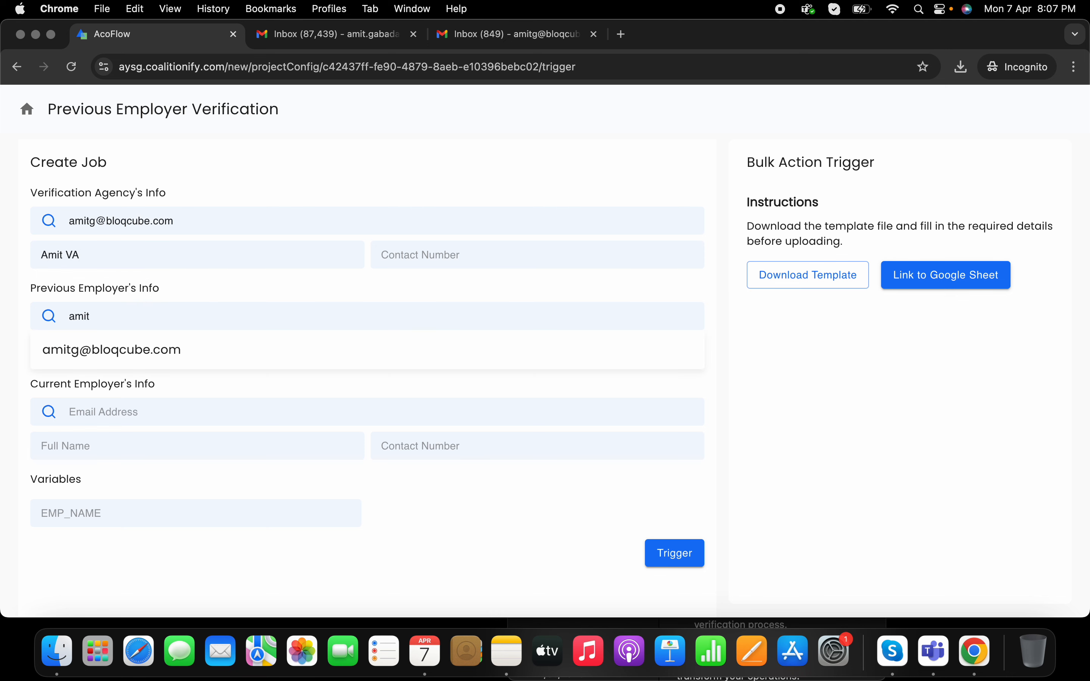
text(.g)
key(BackSpace)
key(BackSpace)
text(g.st)
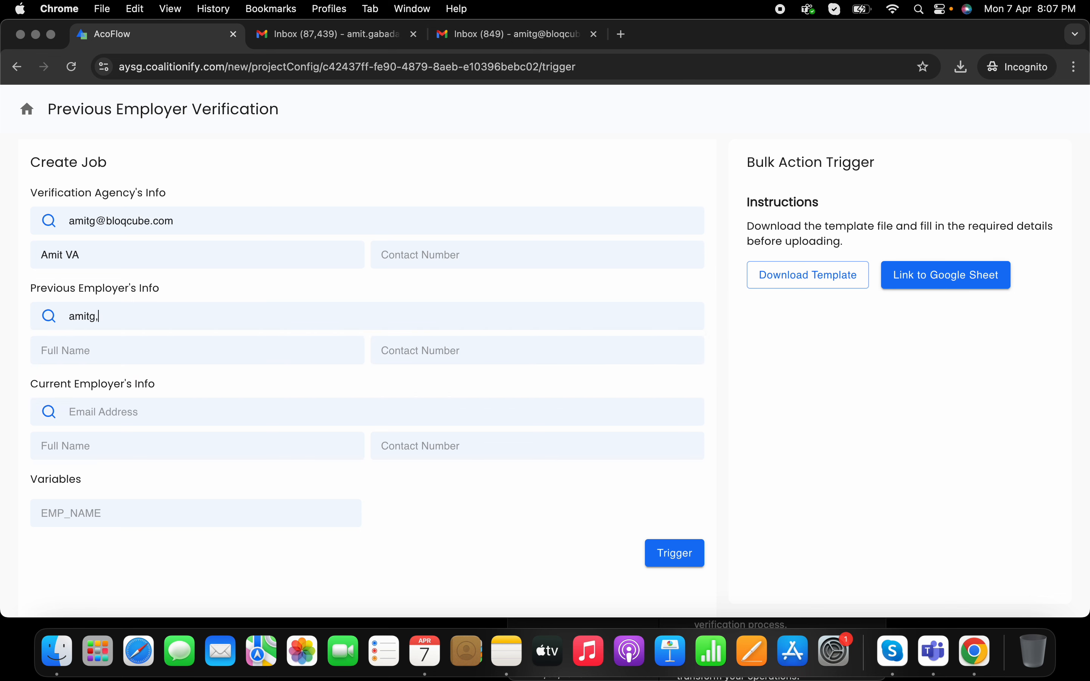
click(136, 346)
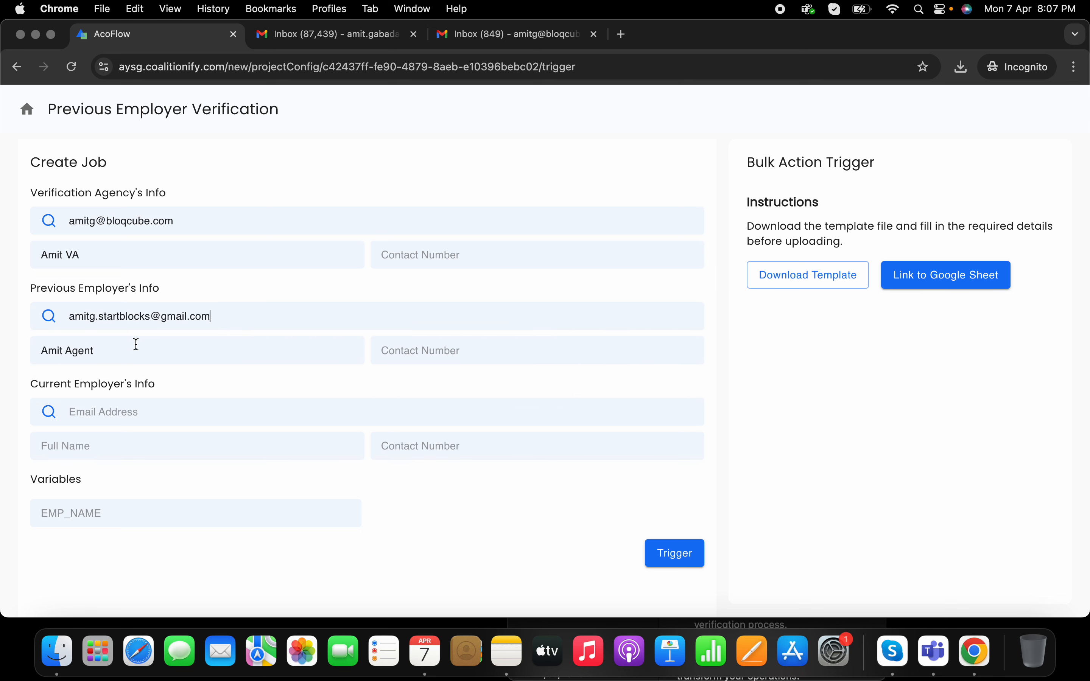
click(173, 424)
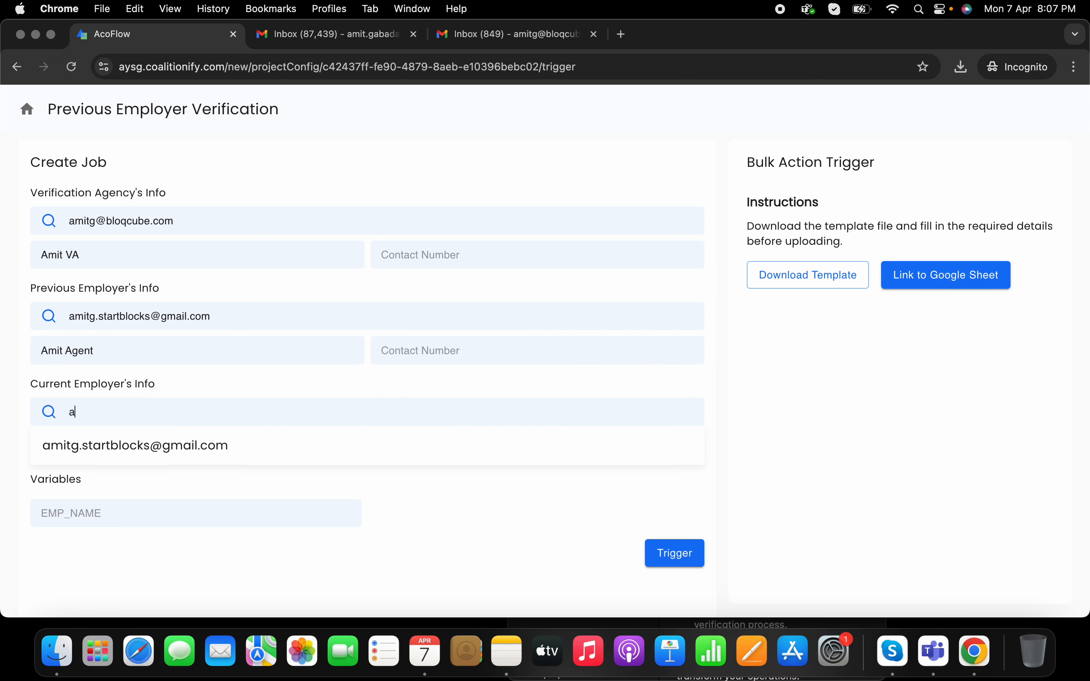
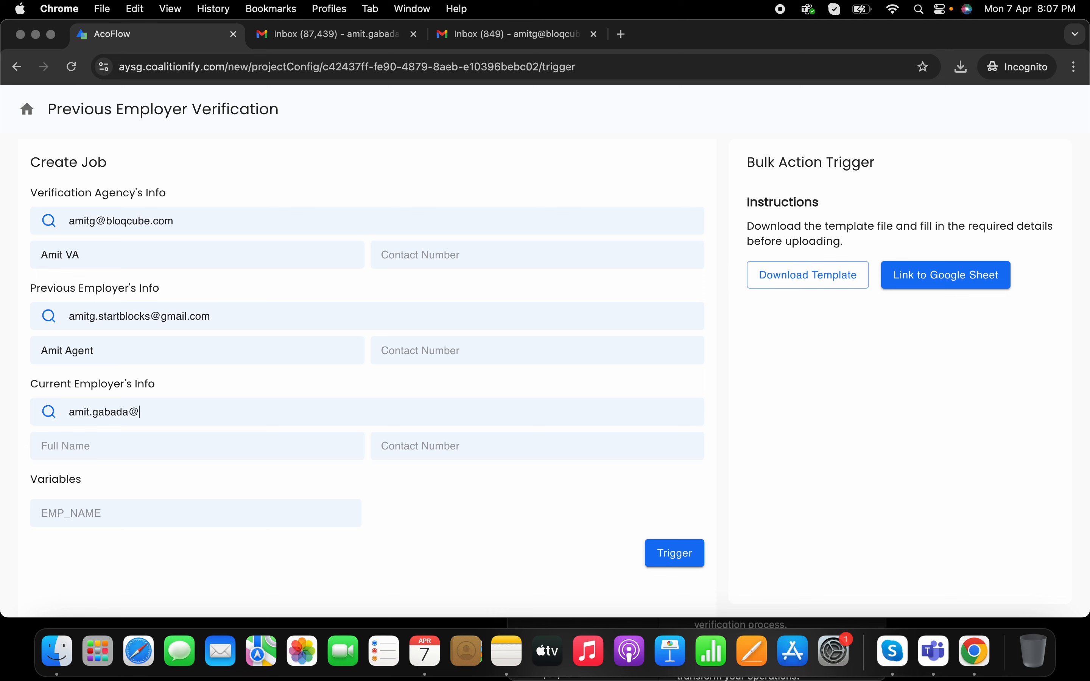
click(135, 452)
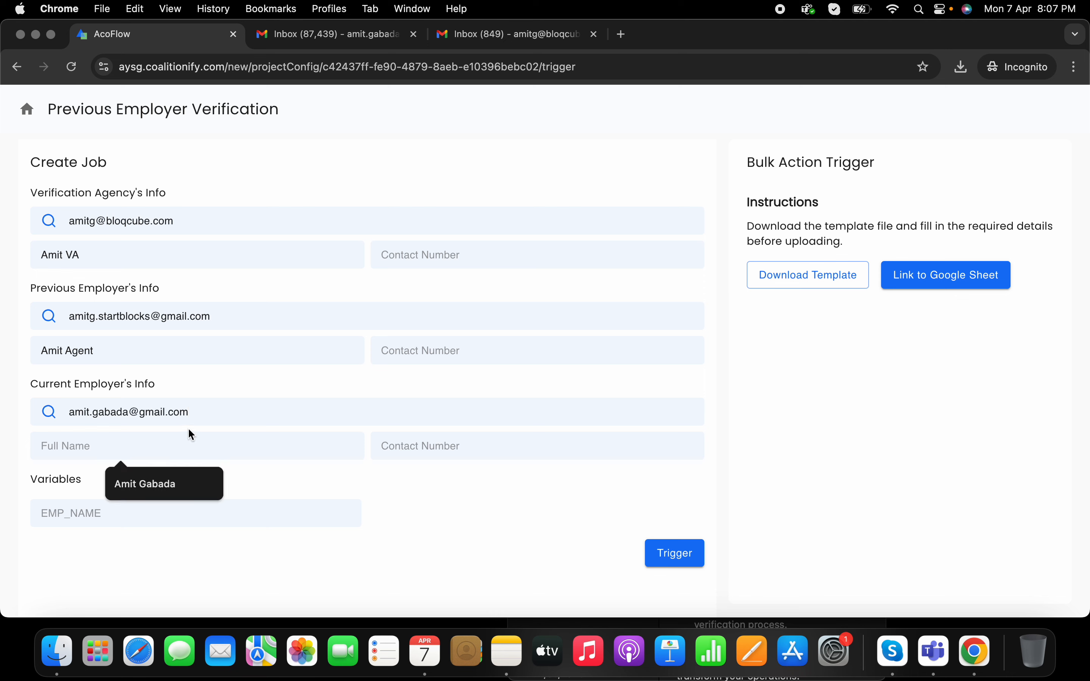
text(Amit Emplo)
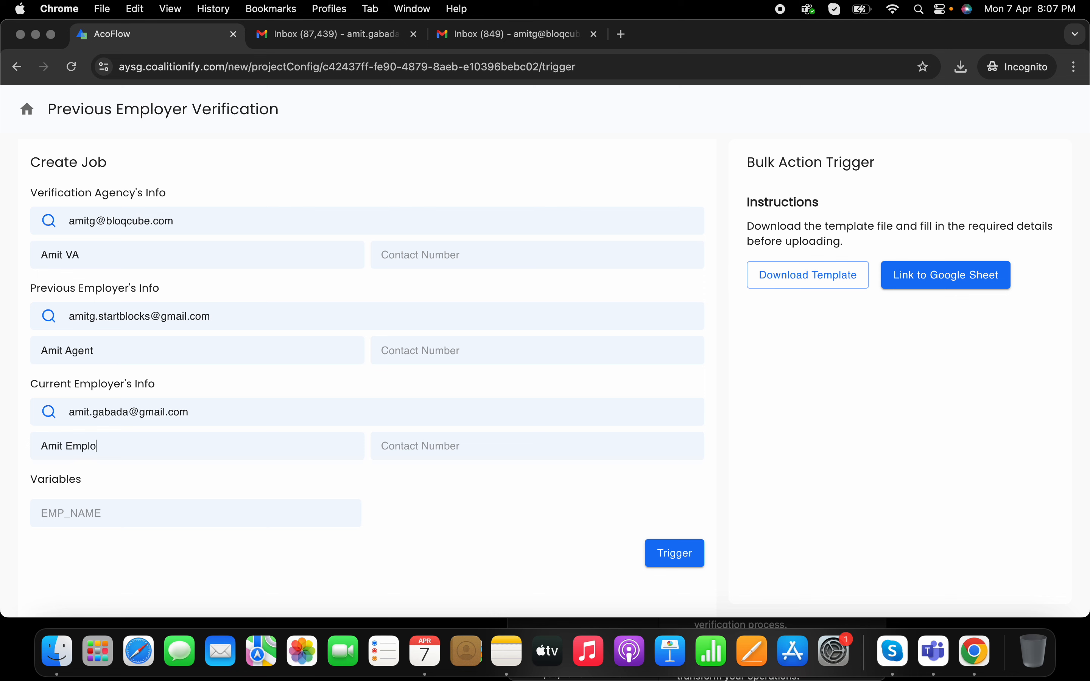
text(yer)
Step: Fill EMP_NAME with the suggested employee name
click(182, 516)
text(A)
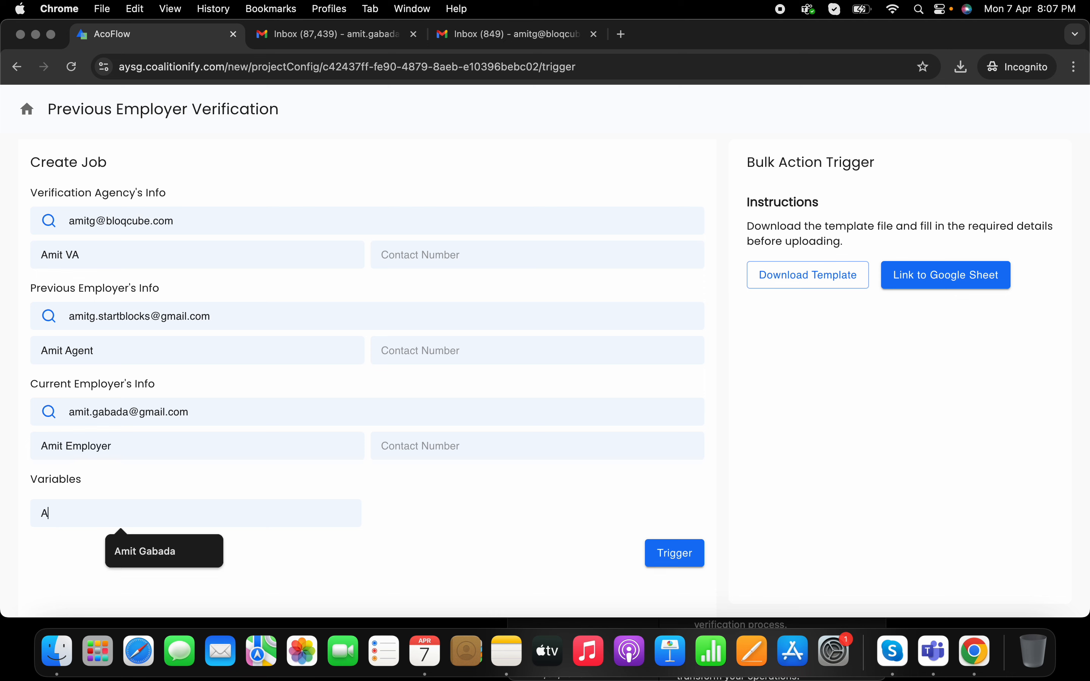
click(155, 545)
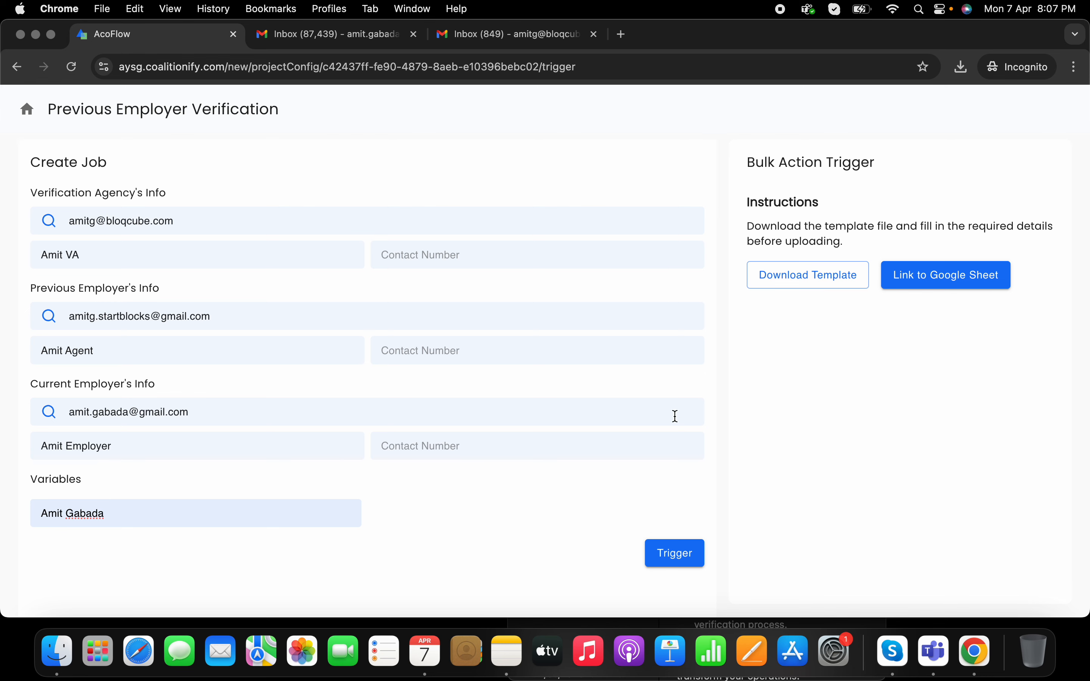
Step: Trigger the job, refresh to confirm In Progress, then switch to the Gmail inbox
click(678, 554)
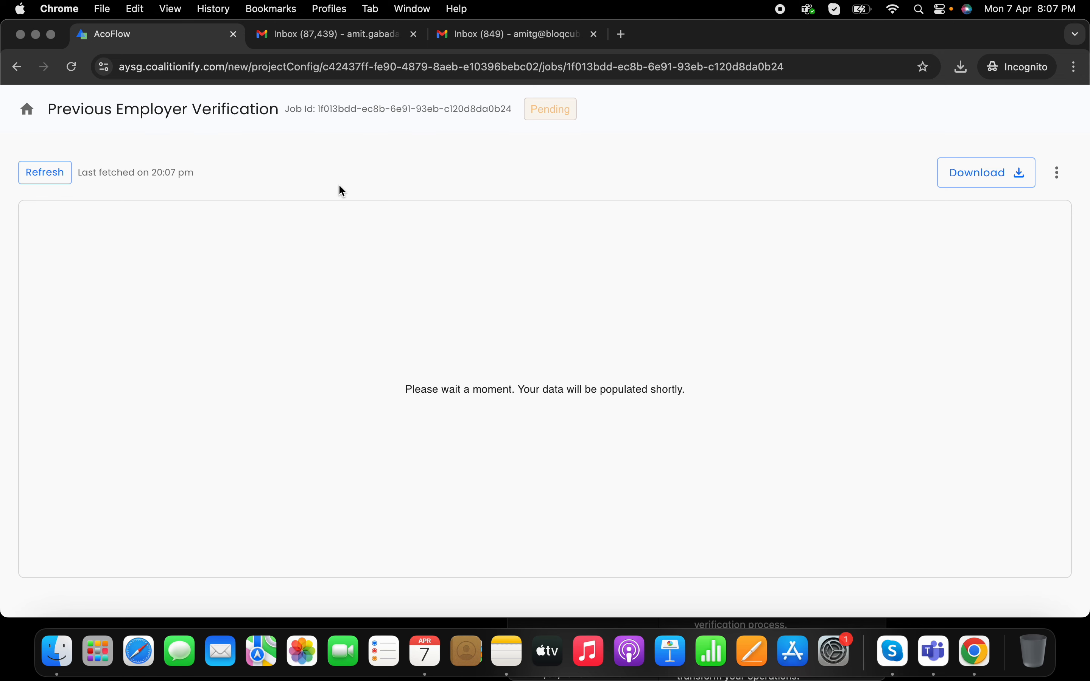
click(65, 182)
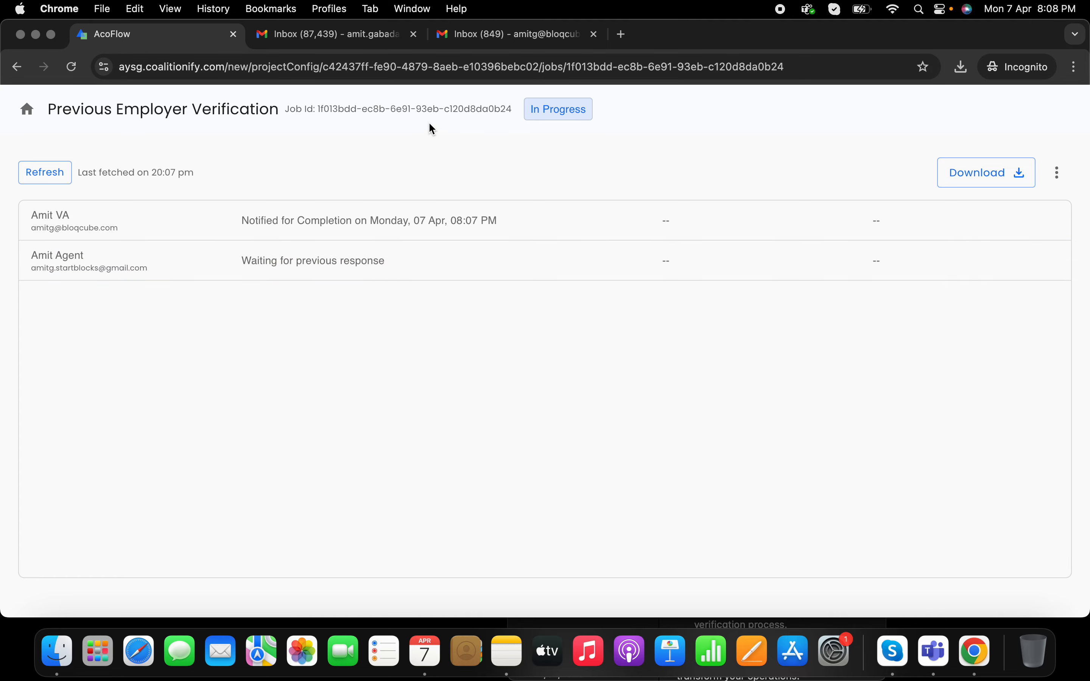
click(505, 33)
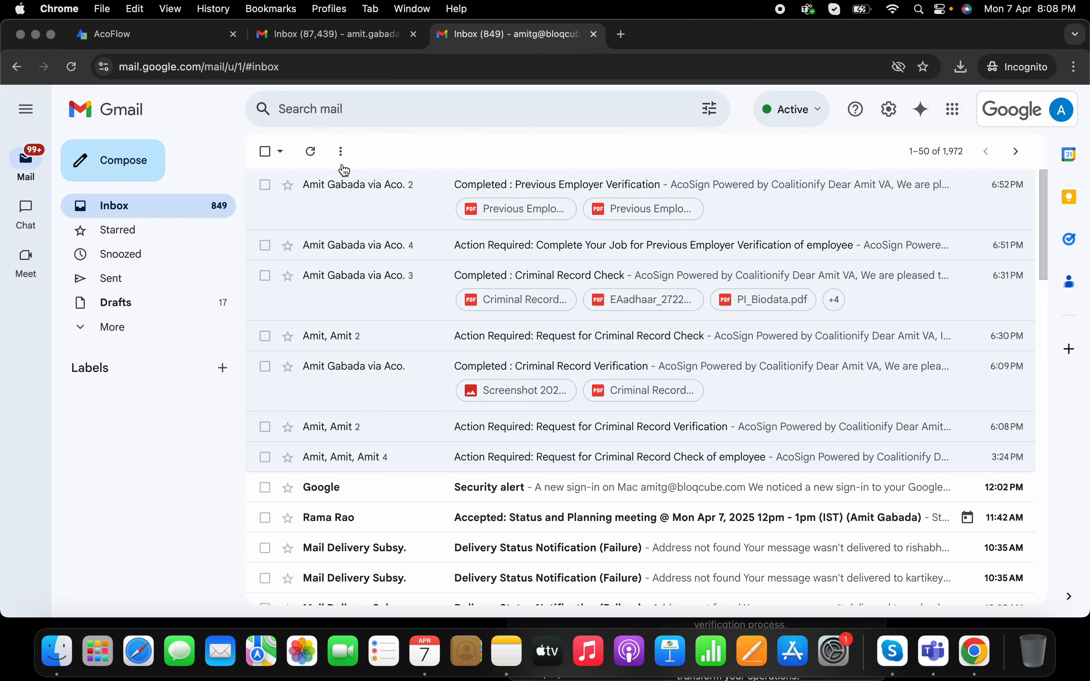
Step: Refresh Gmail and open the Action Required Previous Employer Verification email, scrolling through its body
click(319, 149)
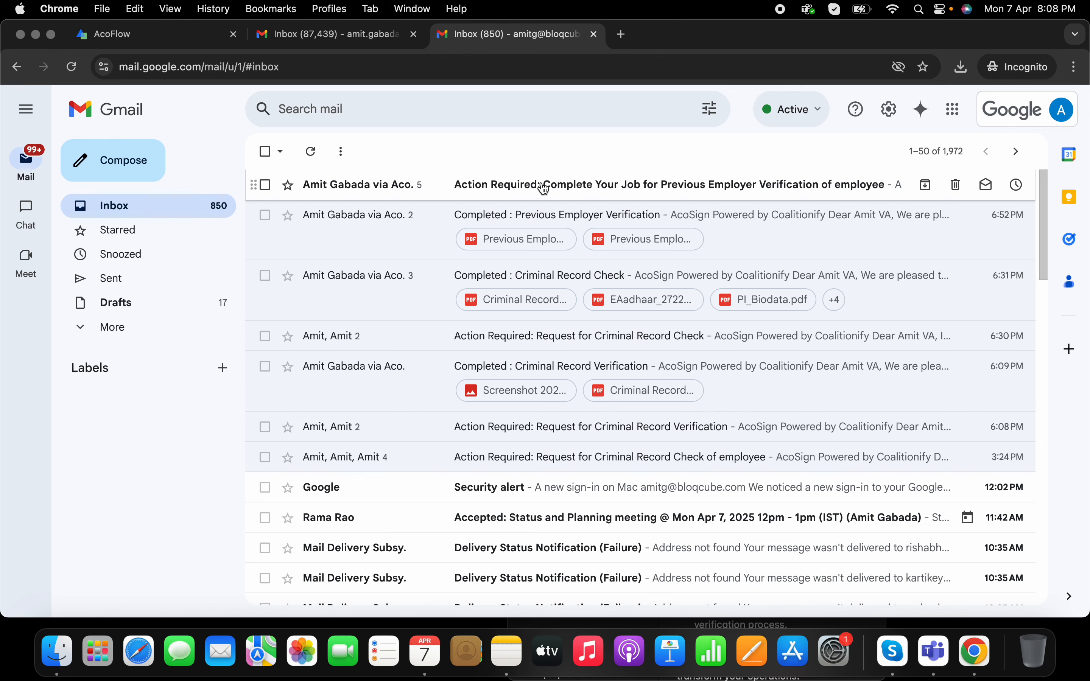
click(544, 189)
scroll(590, 466, down, 4)
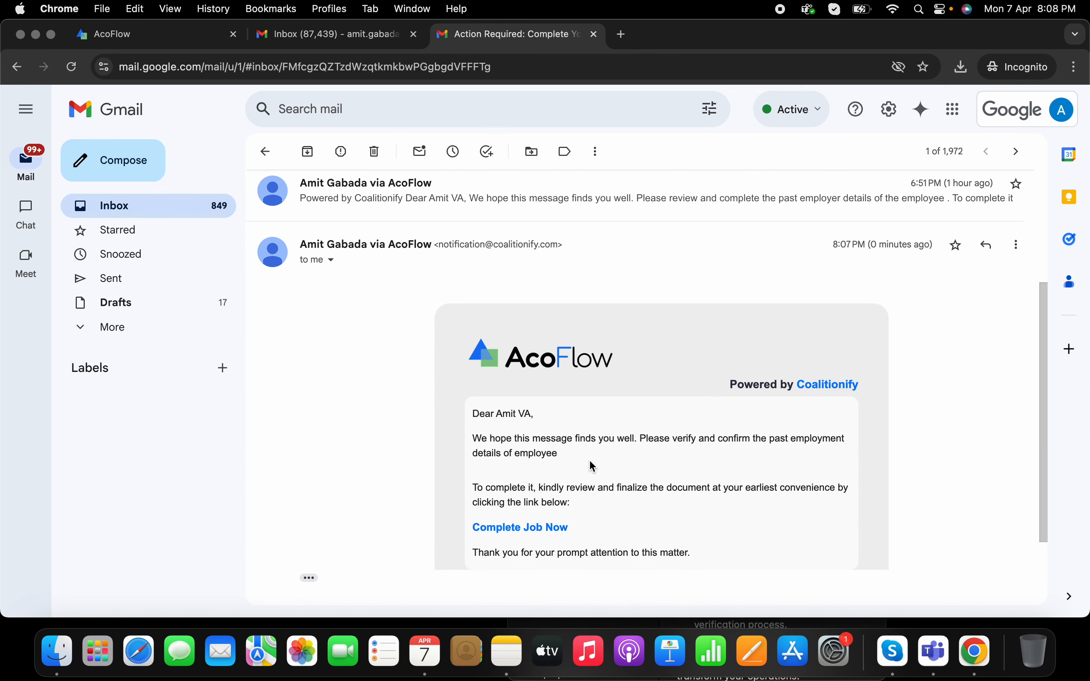
scroll(593, 466, up, 4)
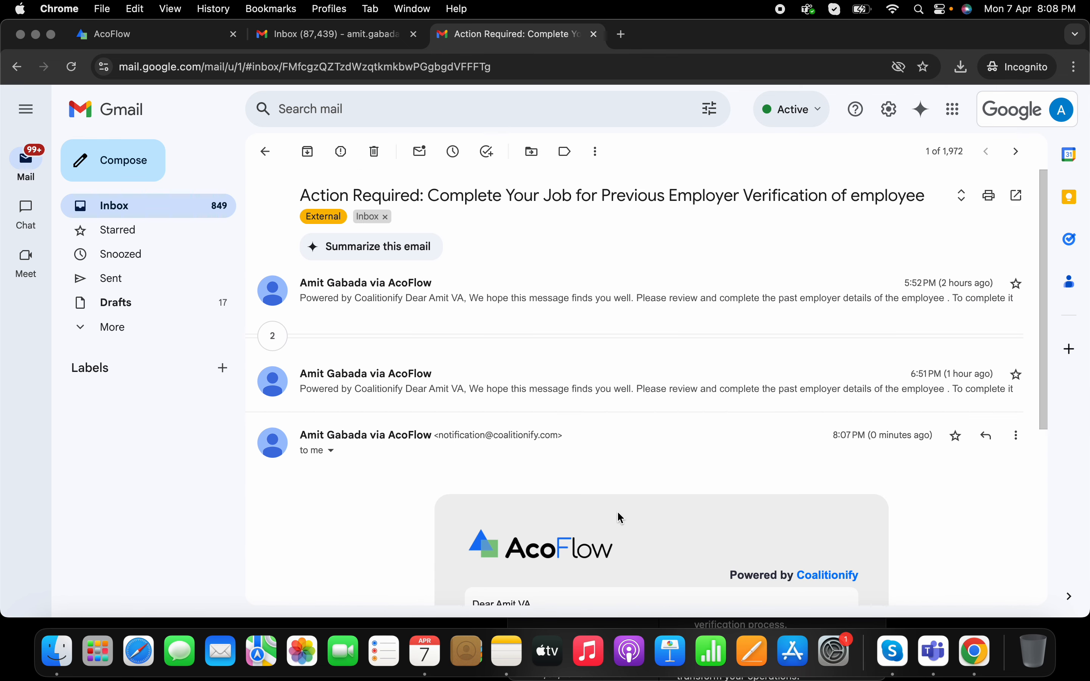
scroll(620, 518, down, 5)
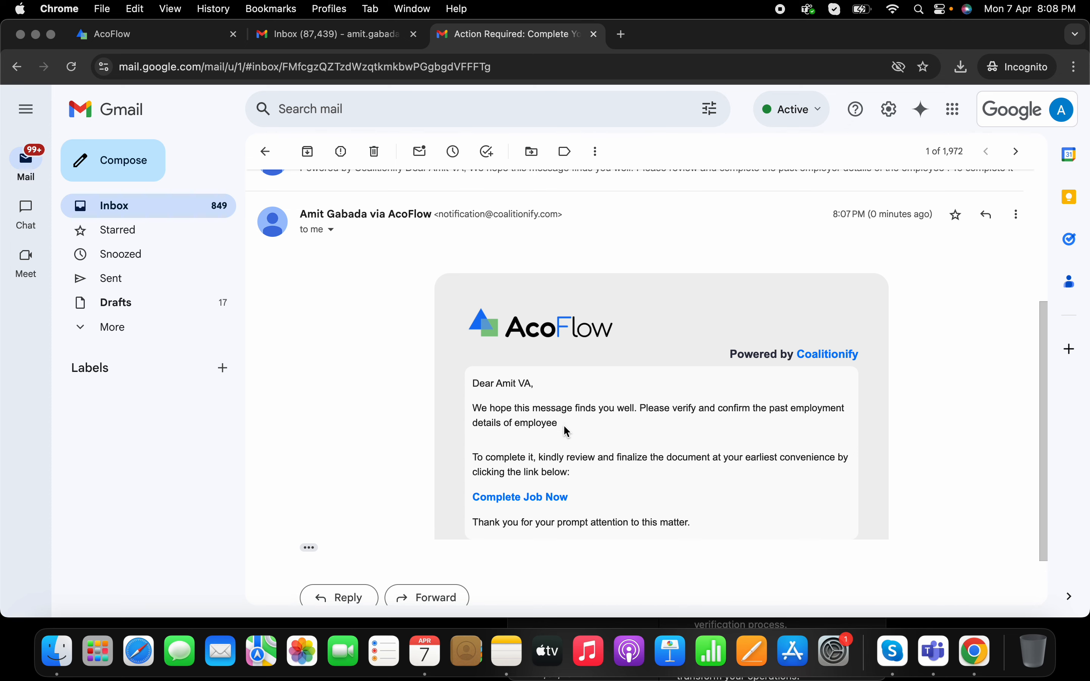
scroll(566, 431, up, 2)
scroll(566, 432, down, 4)
Step: Open the job link, accept consent, and enter Employer Name 'AYS', location 'Baner,Pune' and the employee's date of birth
click(523, 442)
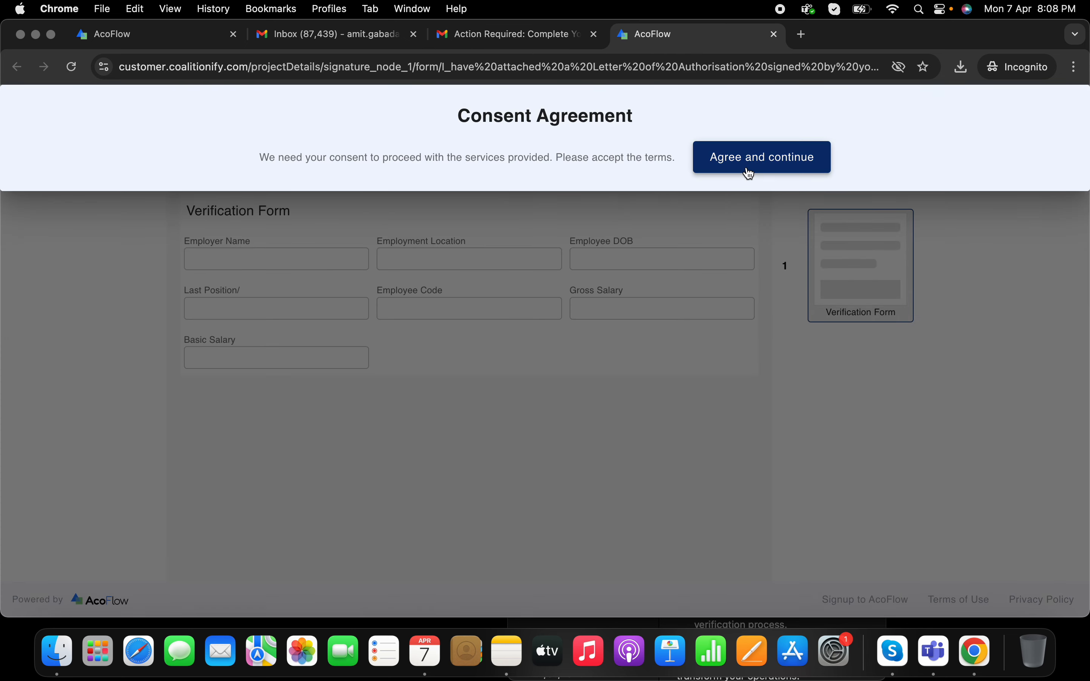
click(748, 167)
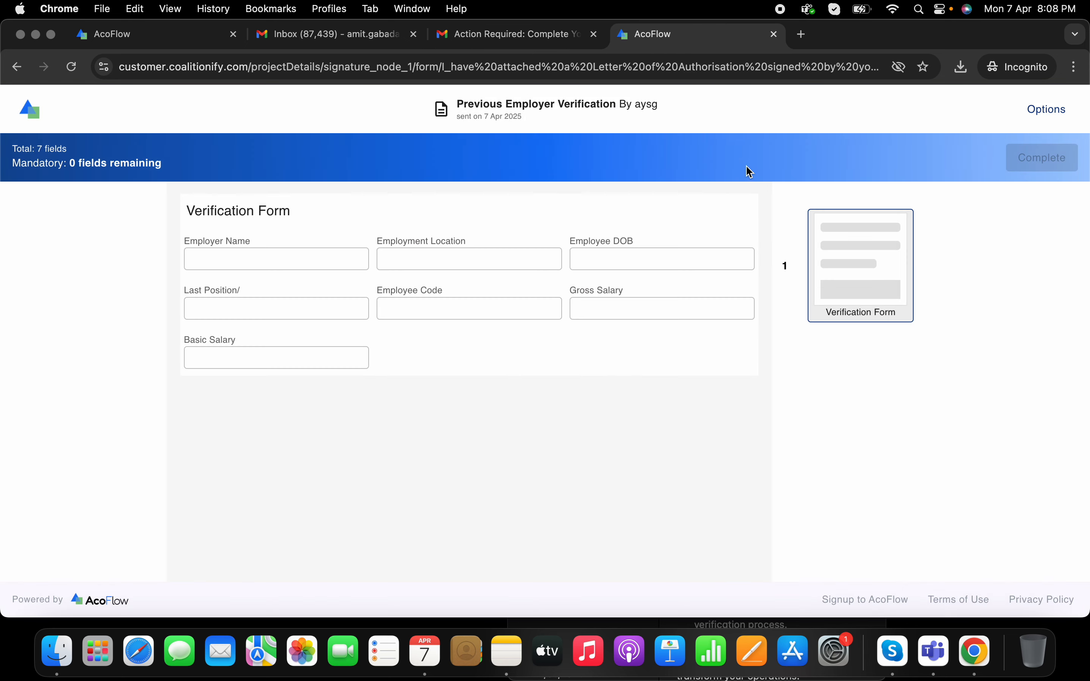
click(224, 257)
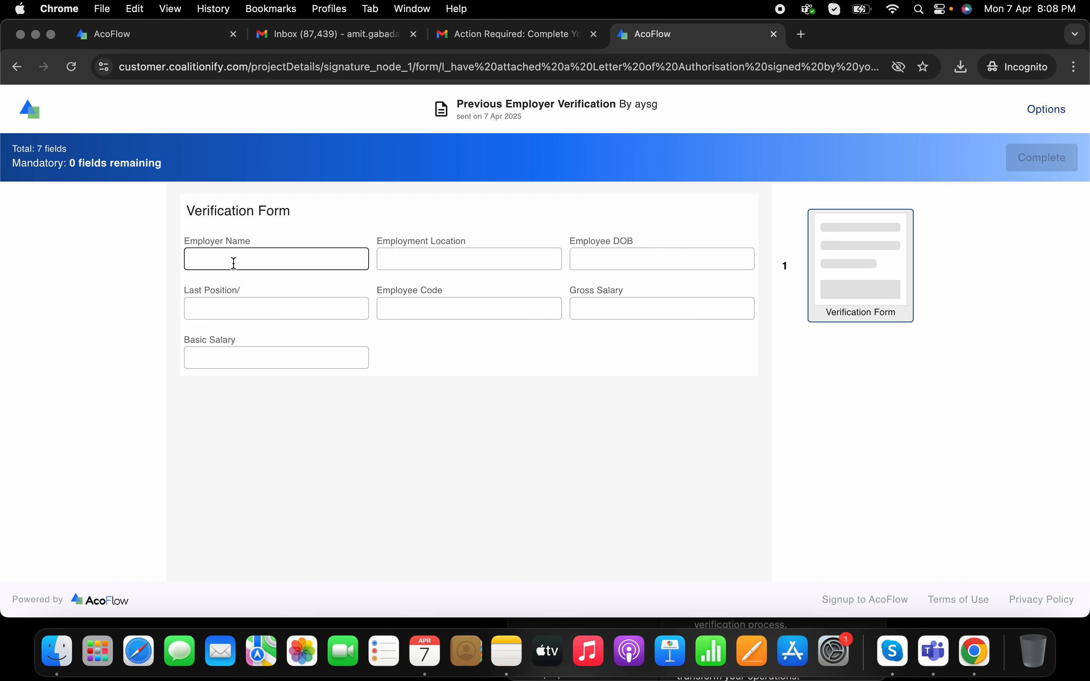
click(236, 263)
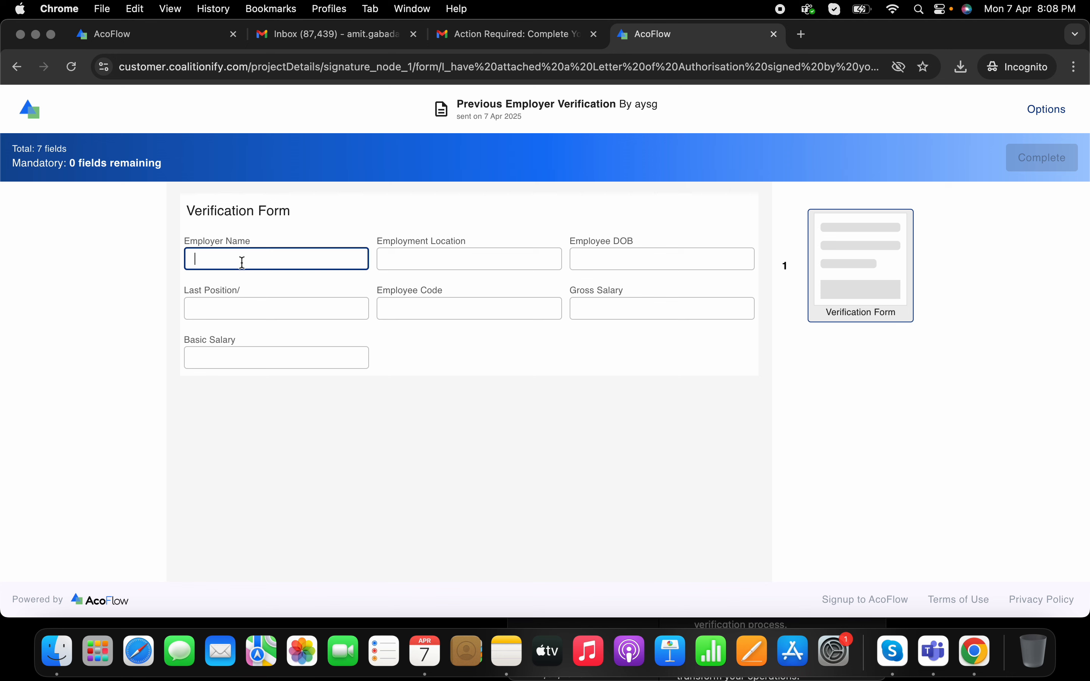
text(AYS)
click(467, 253)
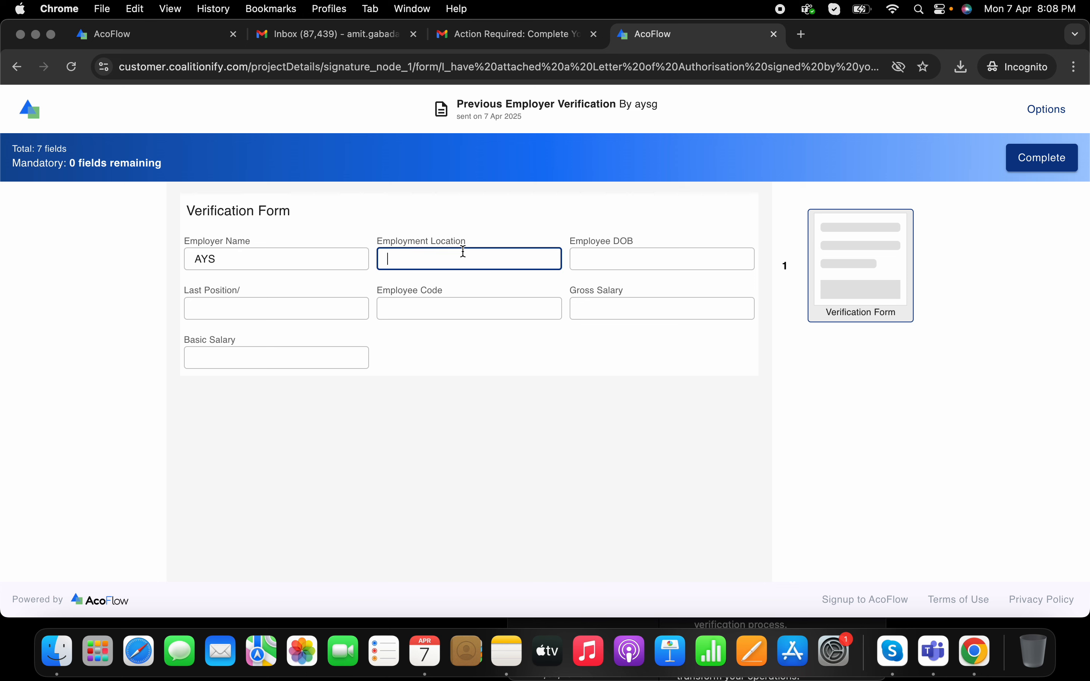
text(Baner,Pune)
click(616, 246)
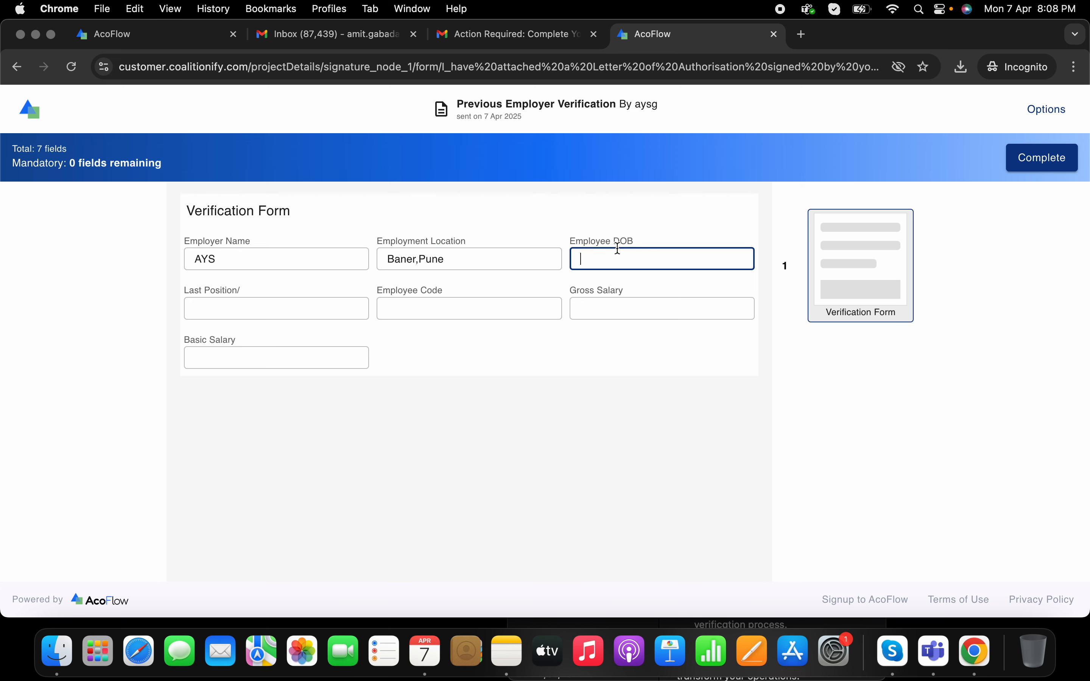
text(19/10/1988)
Step: Enter Senior QA Engineer, AYS005, gross salary 700000, basic salary 560000, and submit the form
click(295, 307)
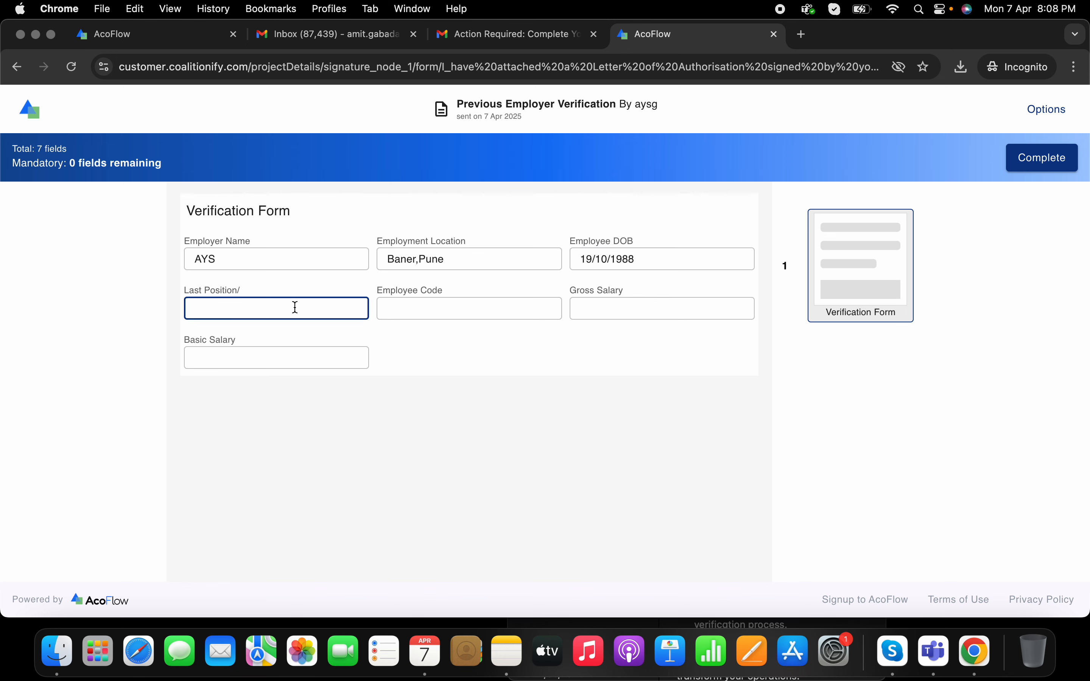
text(Senior QA Engineer)
click(427, 303)
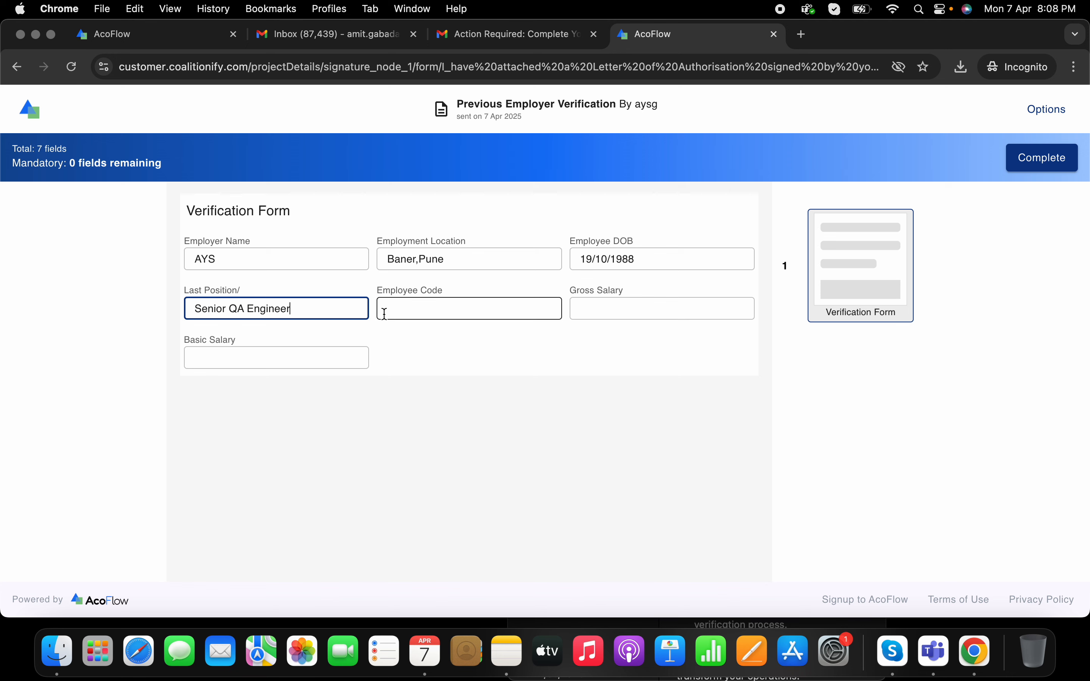
text(AYS)
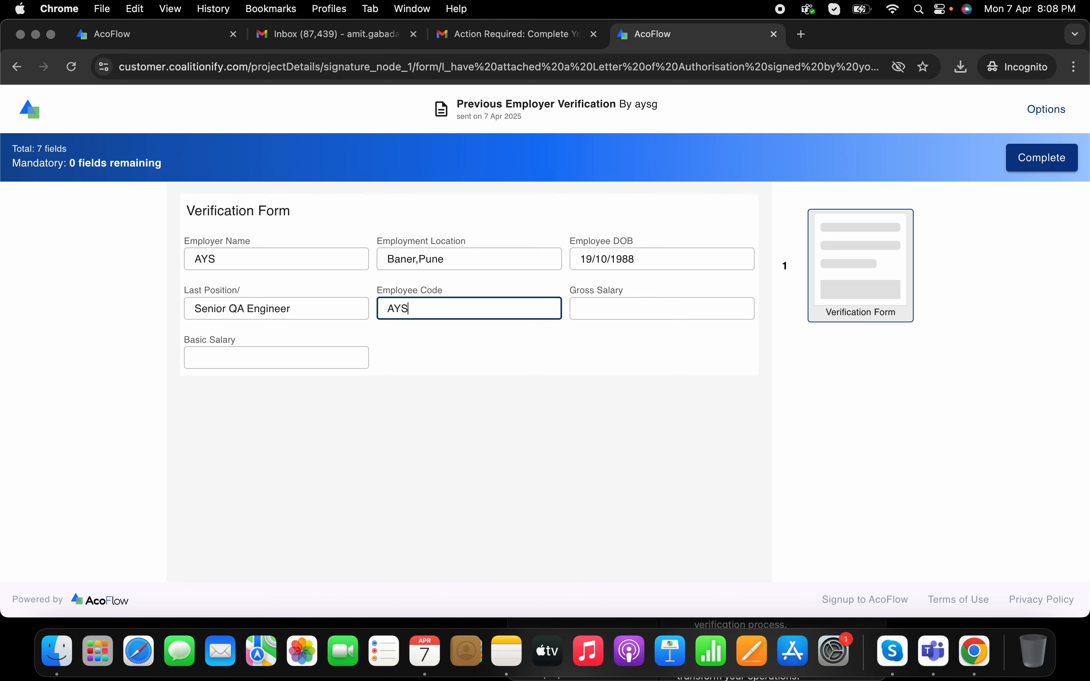
text(005)
click(643, 310)
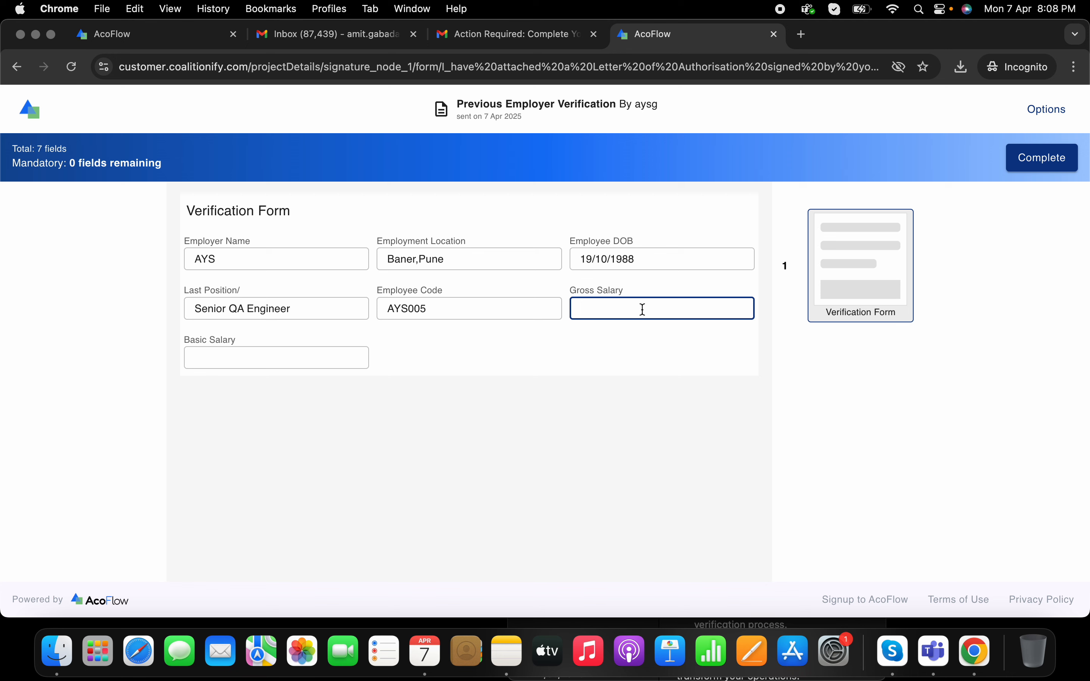
text(700000)
click(327, 347)
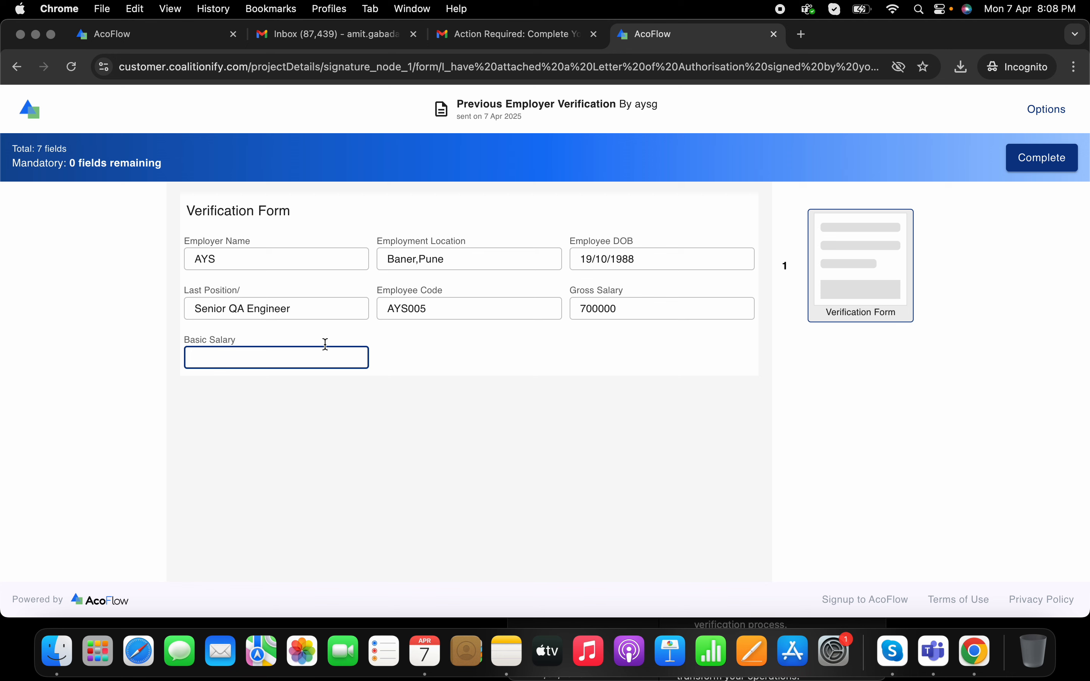
text(560000)
click(1037, 160)
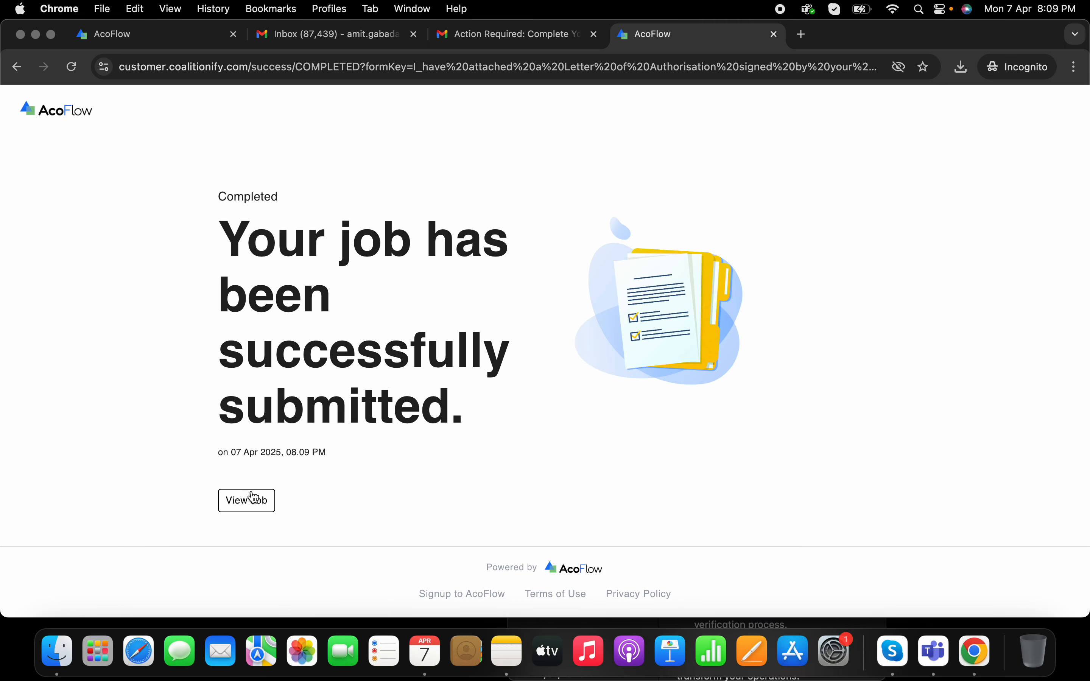
Step: View the submitted job's read-only form, glance at Gmail, then list Chrome's open windows from the Dock
click(249, 497)
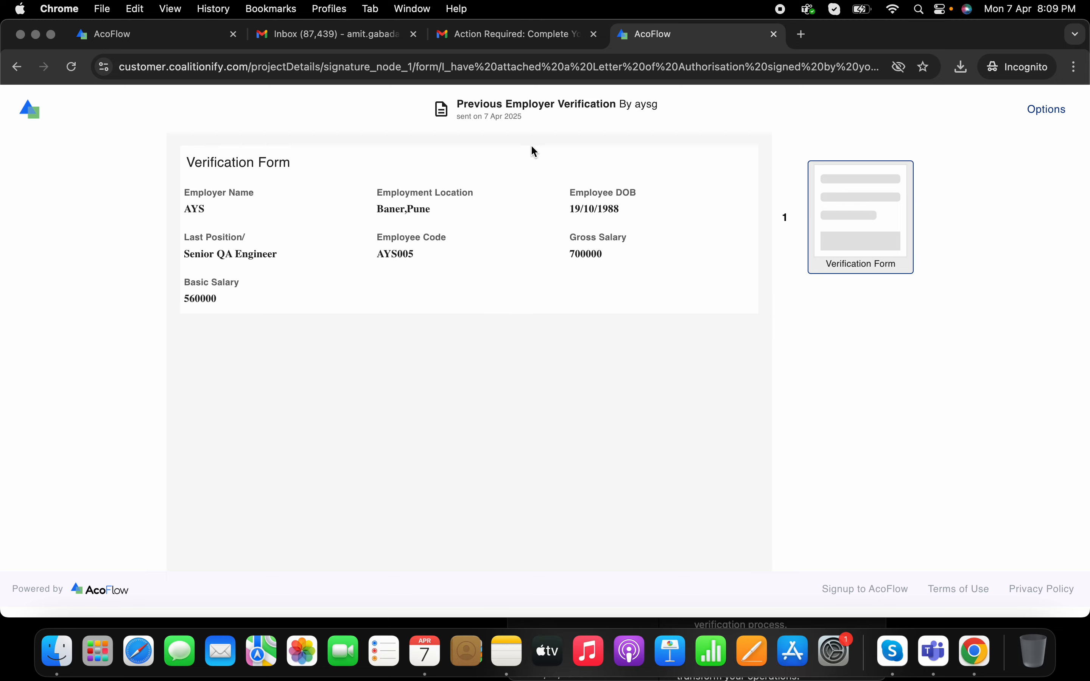
click(353, 40)
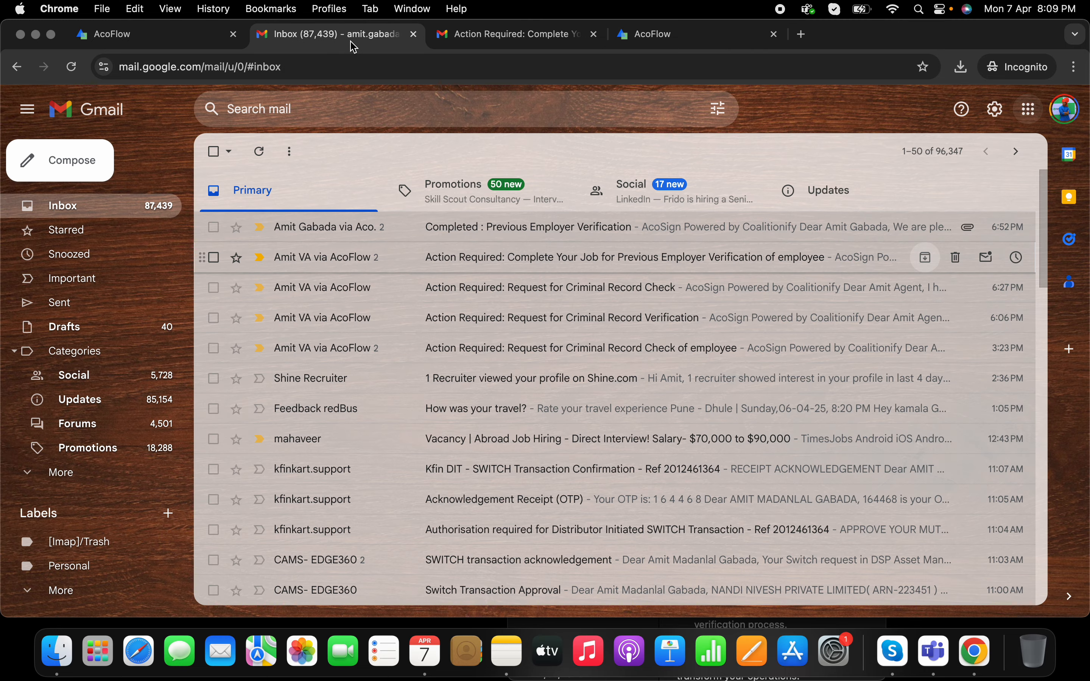
click(633, 35)
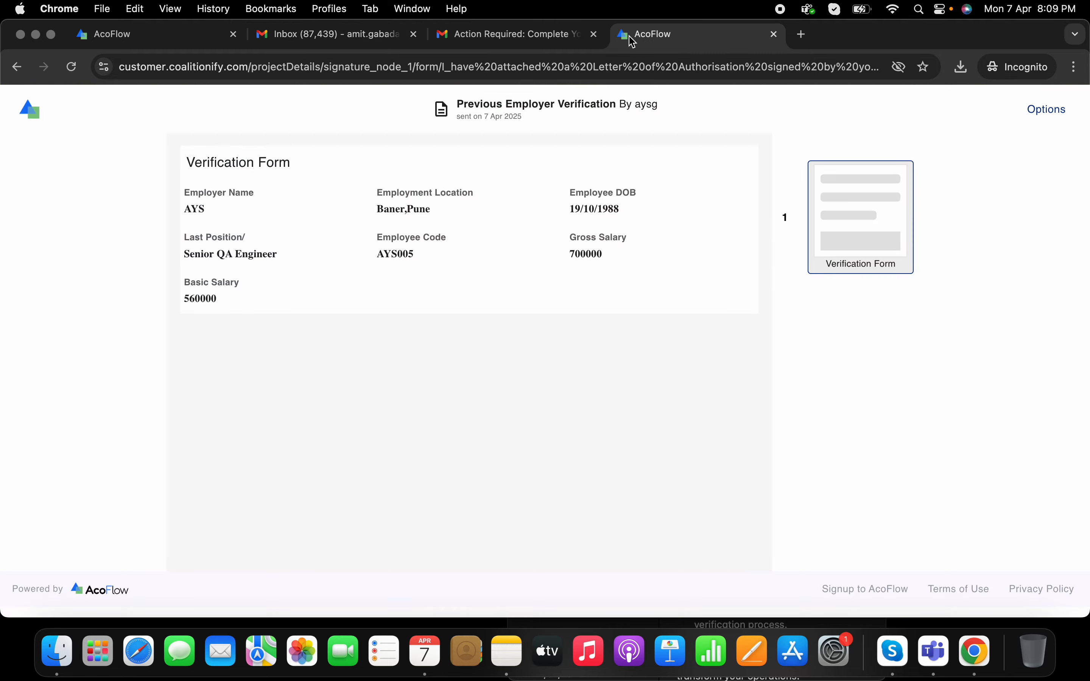
right_click(975, 670)
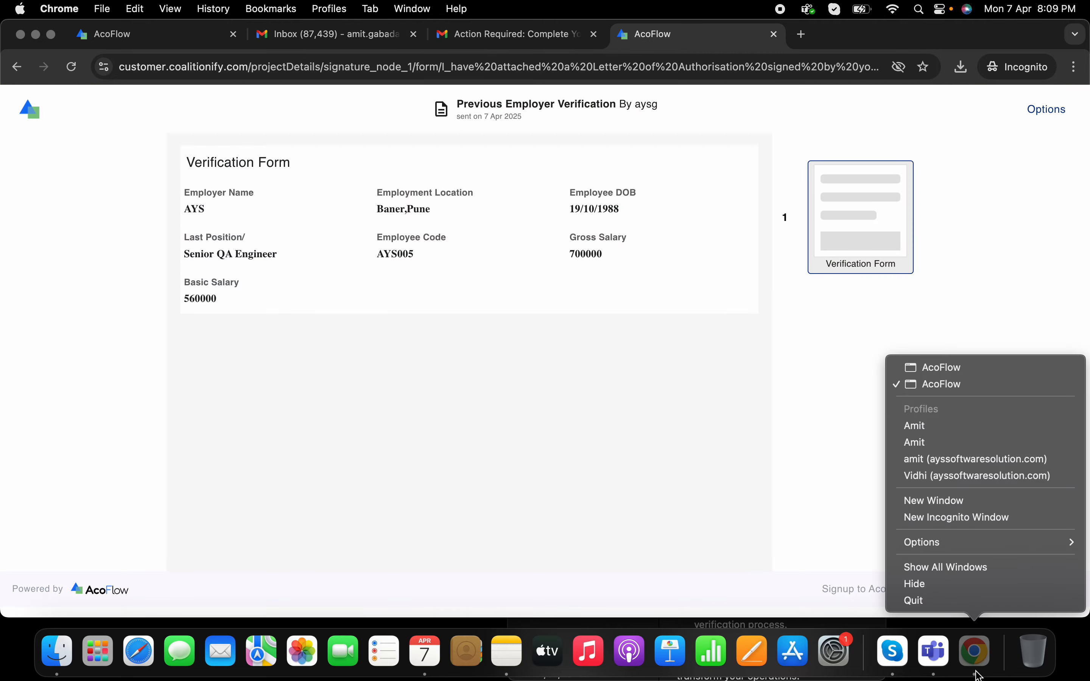
Step: In the other Chrome window's Gmail, open the Previous Employer Verification Action Required email and follow Complete Job Now
click(983, 369)
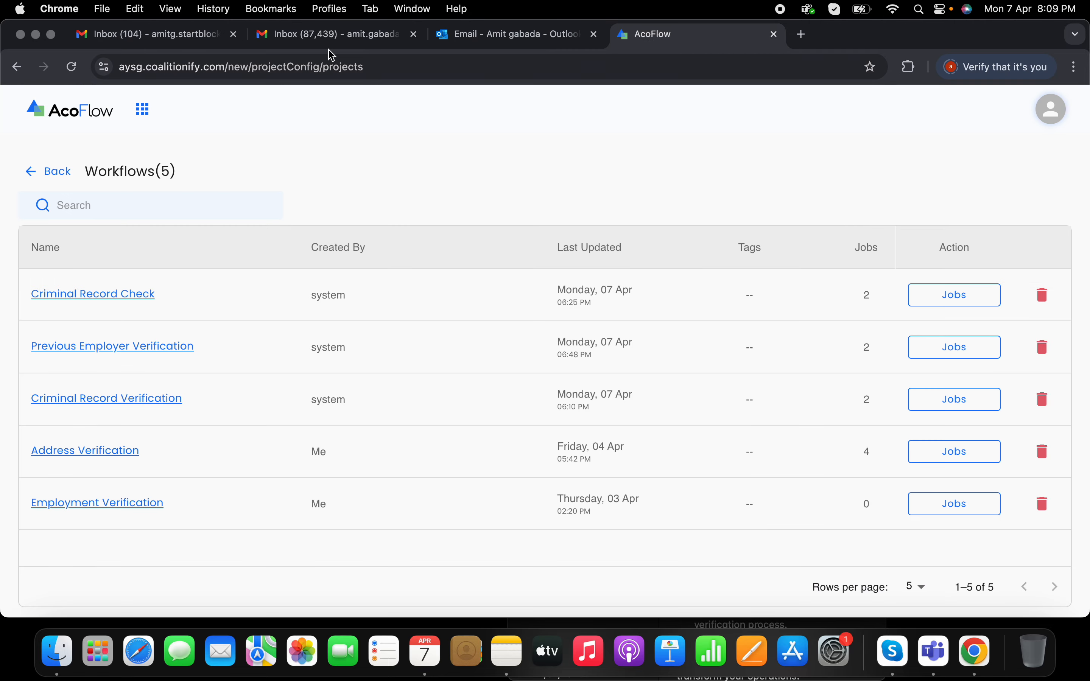
click(180, 30)
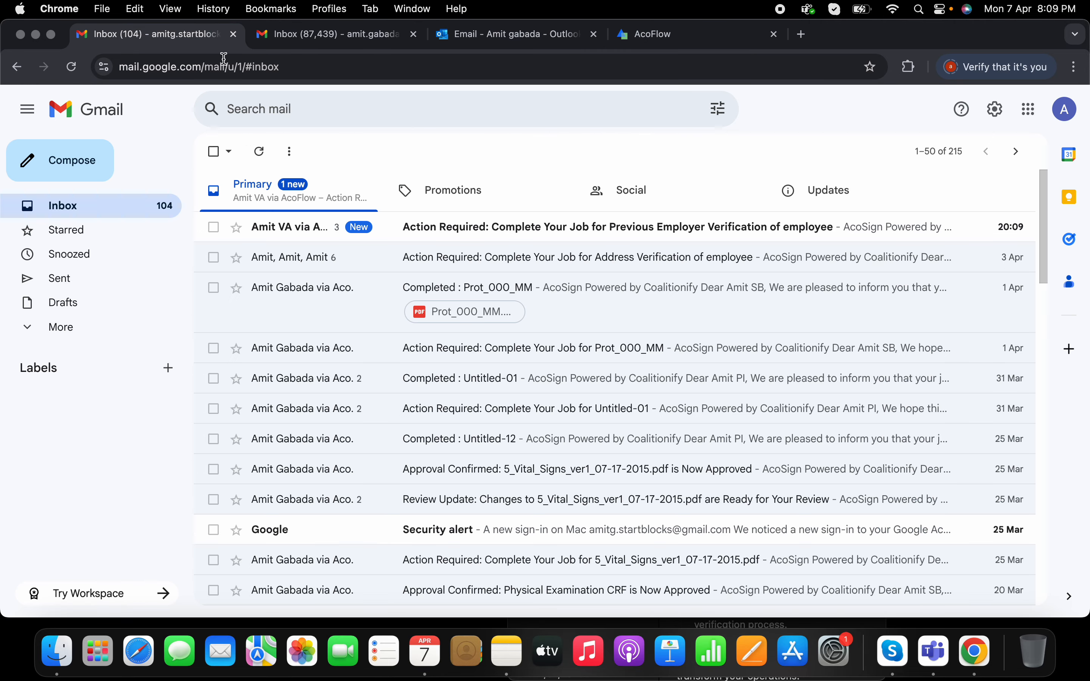
click(484, 237)
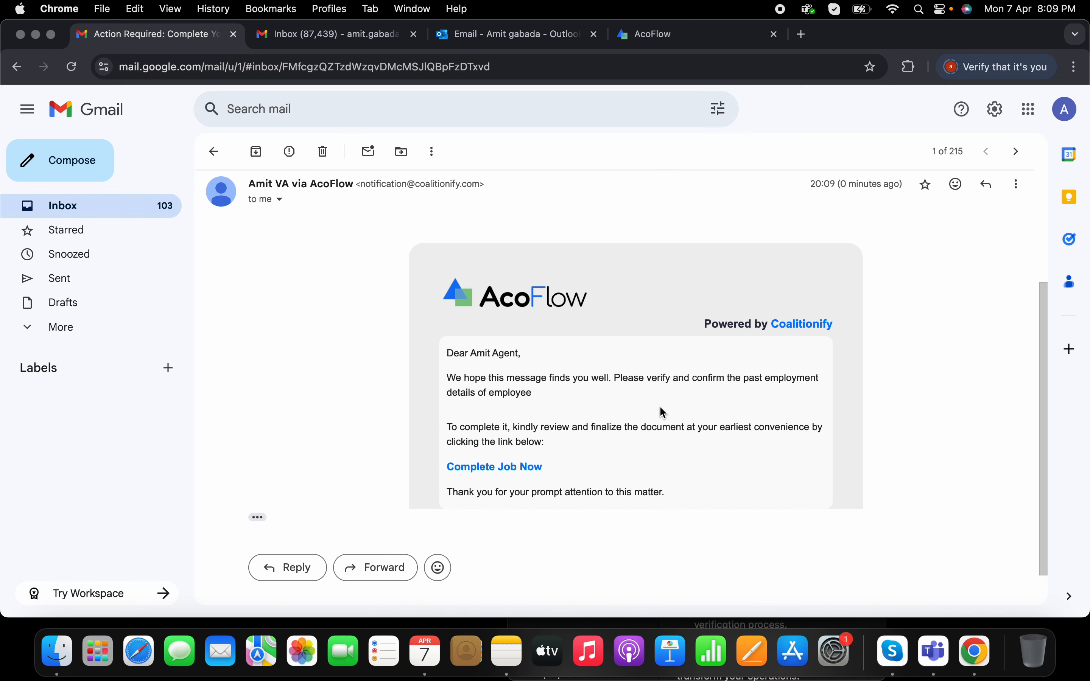
click(524, 468)
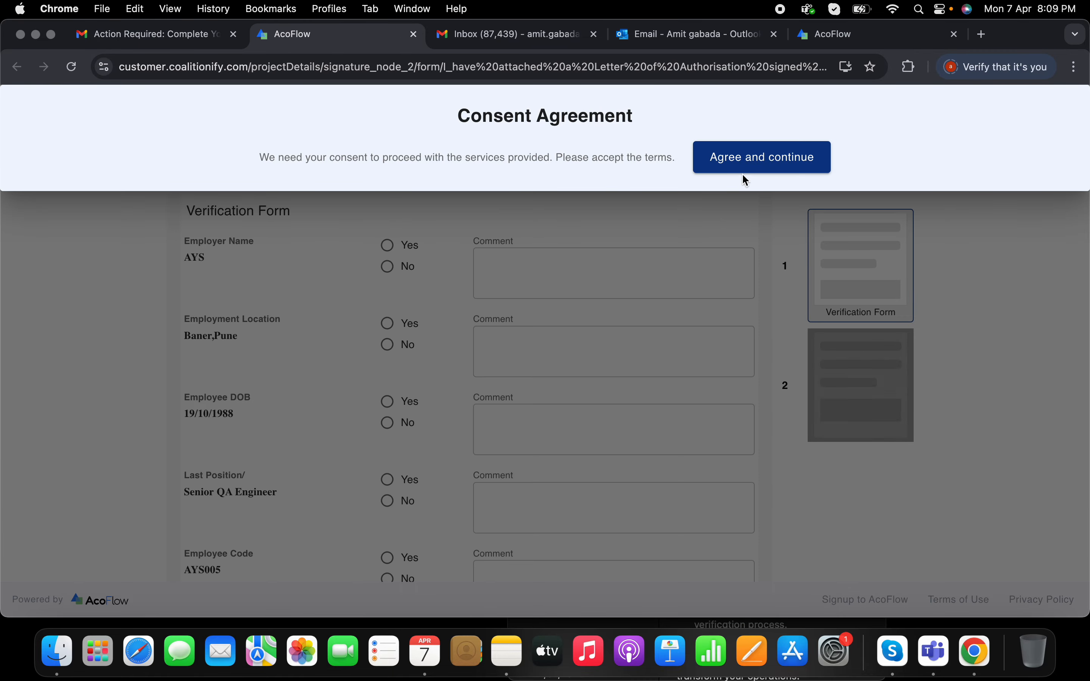
Step: Accept the consent agreement and mark Employer Name, Employment Location, Employee DOB, Last Position and Employee Code Yes
click(760, 159)
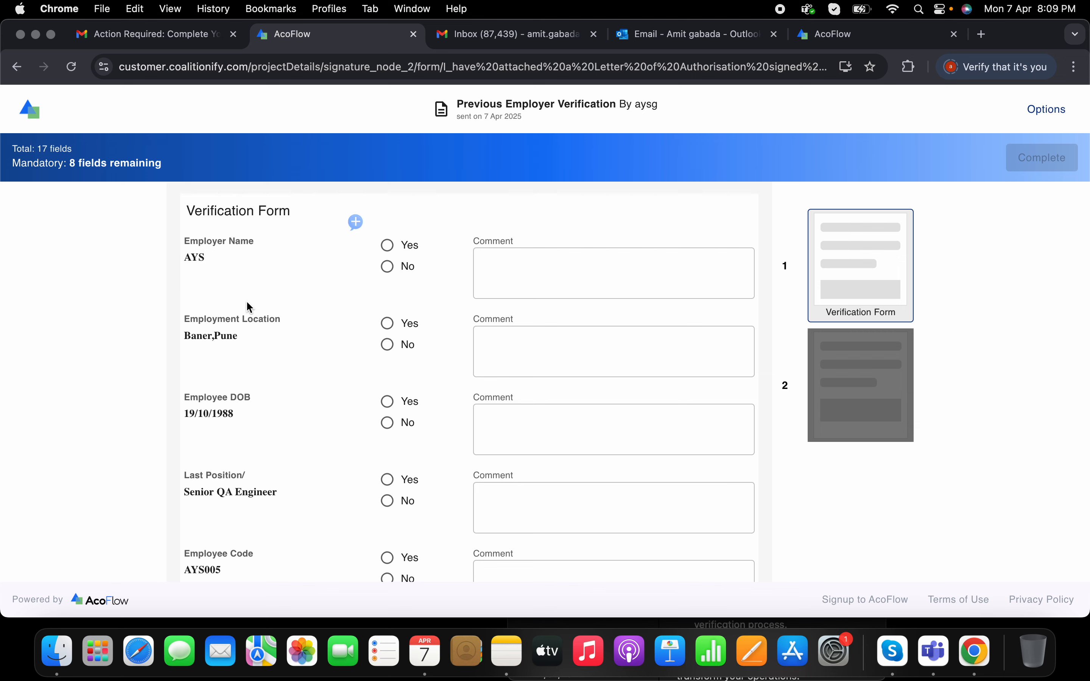
scroll(405, 364, down, 10)
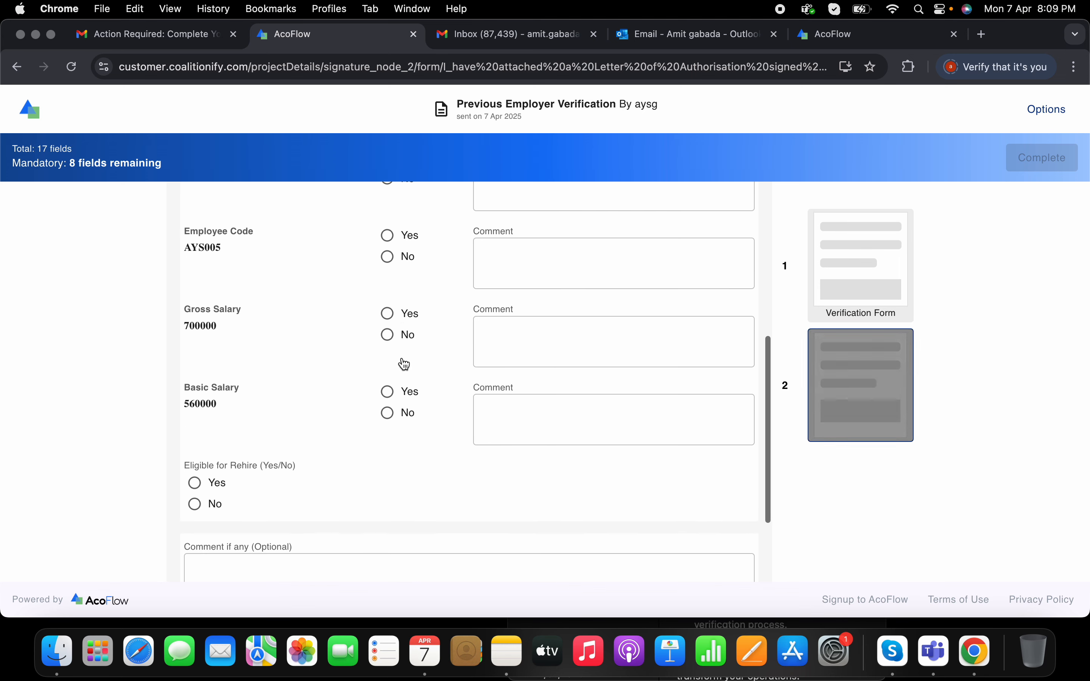
scroll(405, 364, up, 5)
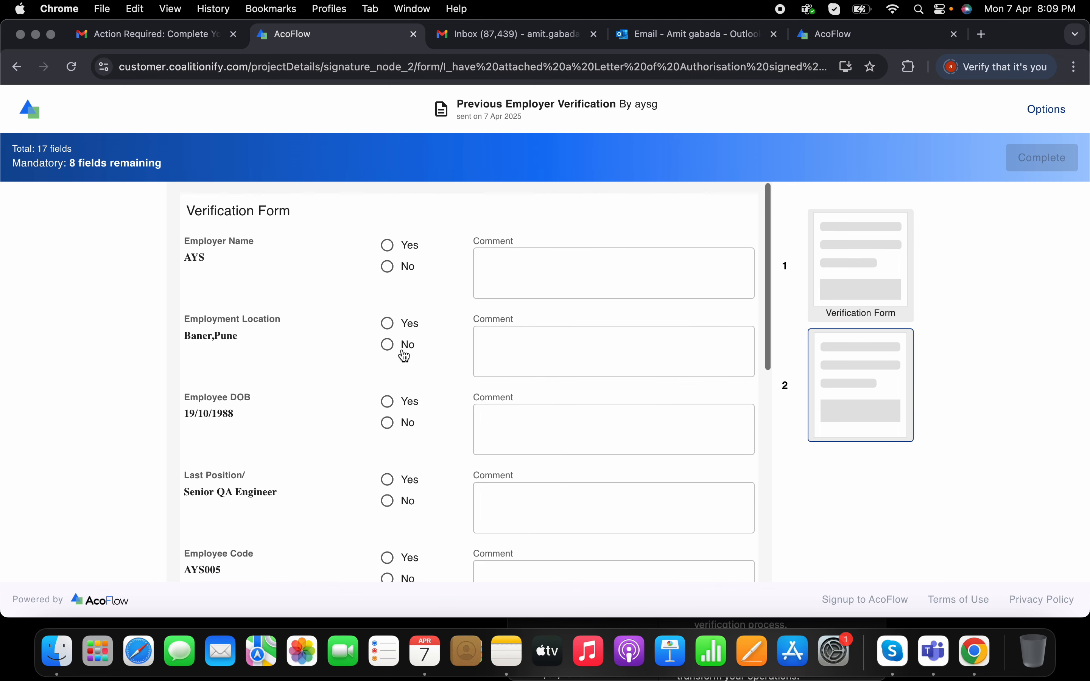
click(389, 245)
click(388, 323)
click(395, 399)
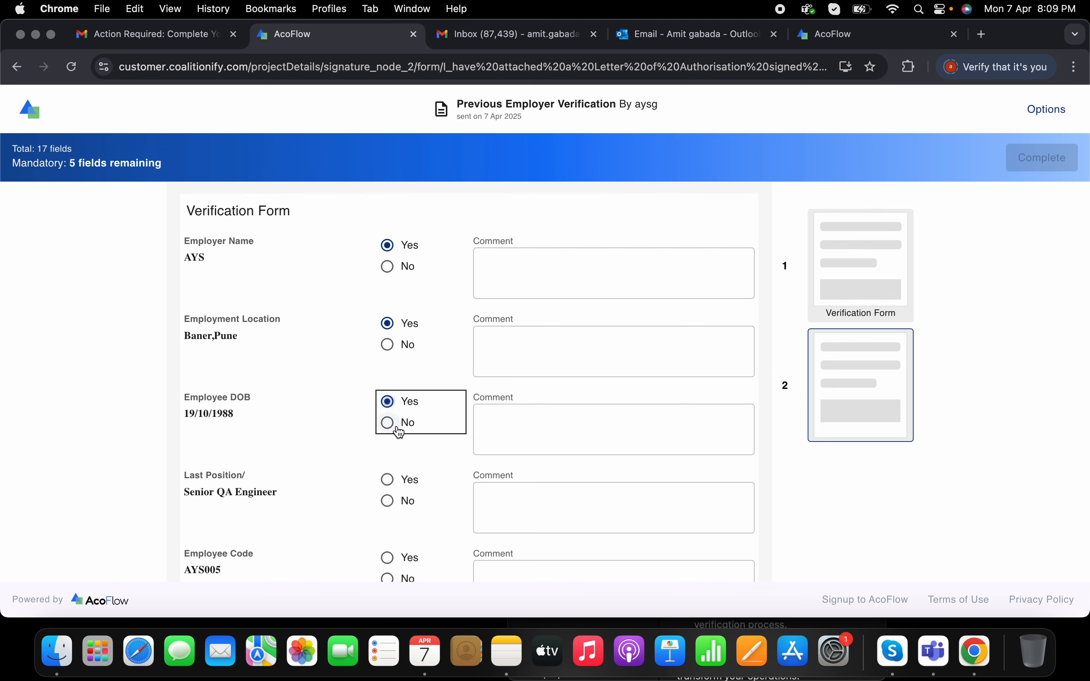
click(389, 480)
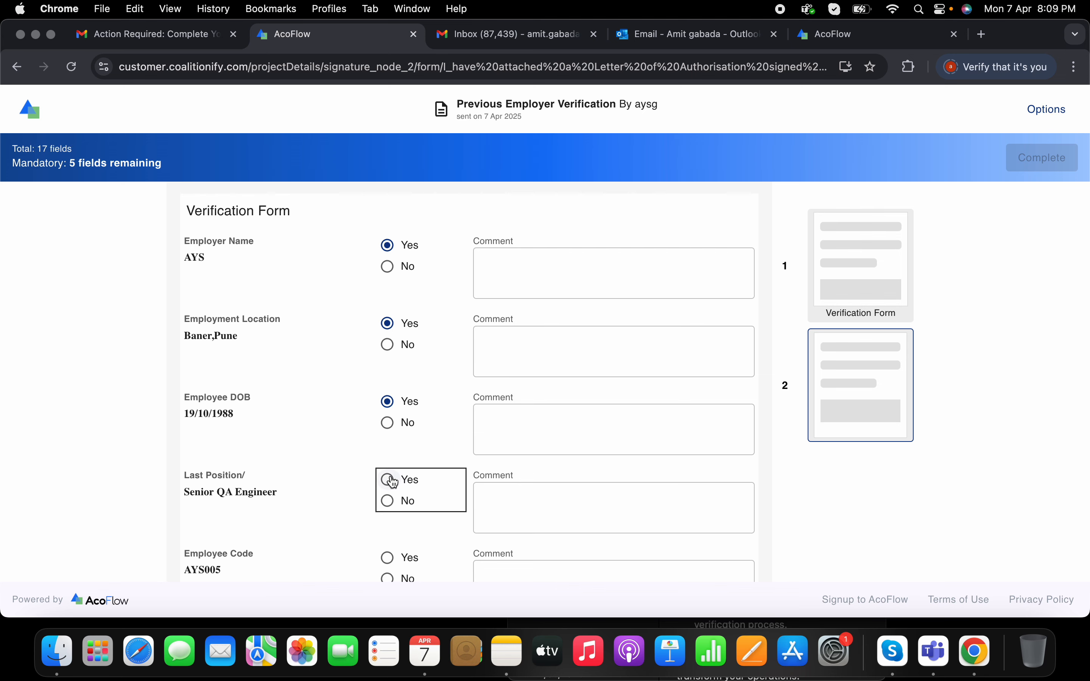
click(388, 556)
scroll(389, 544, down, 8)
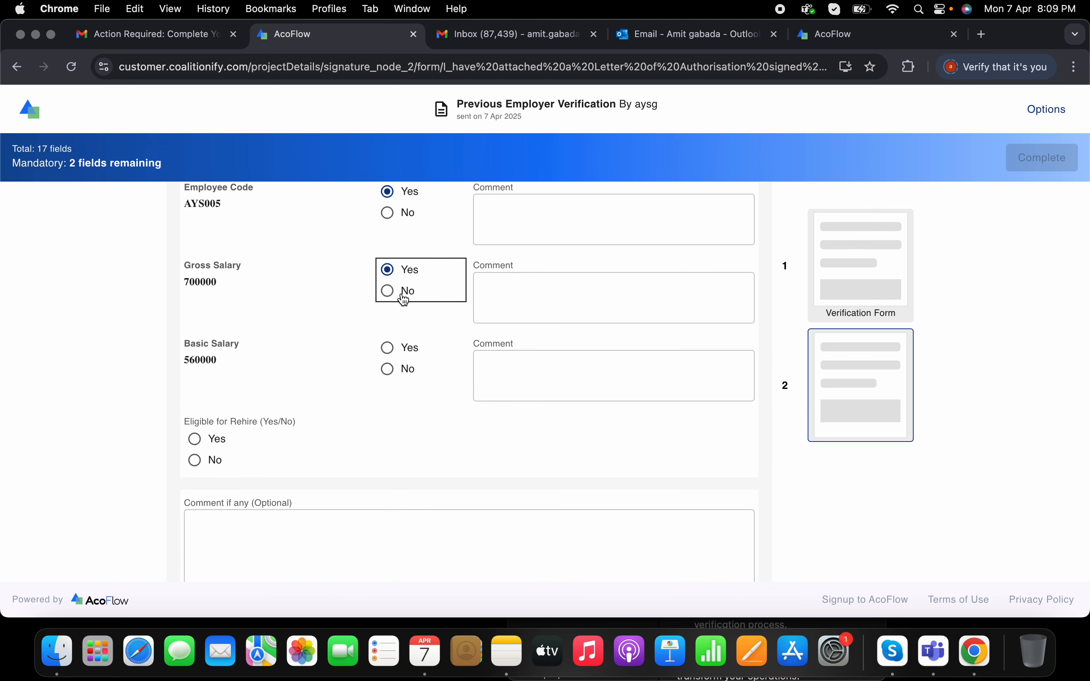
Step: Mark Gross Salary No with comment 'exact amount was 730000', and Basic Salary and Eligible for Rehire Yes
click(399, 294)
click(559, 315)
text(ex)
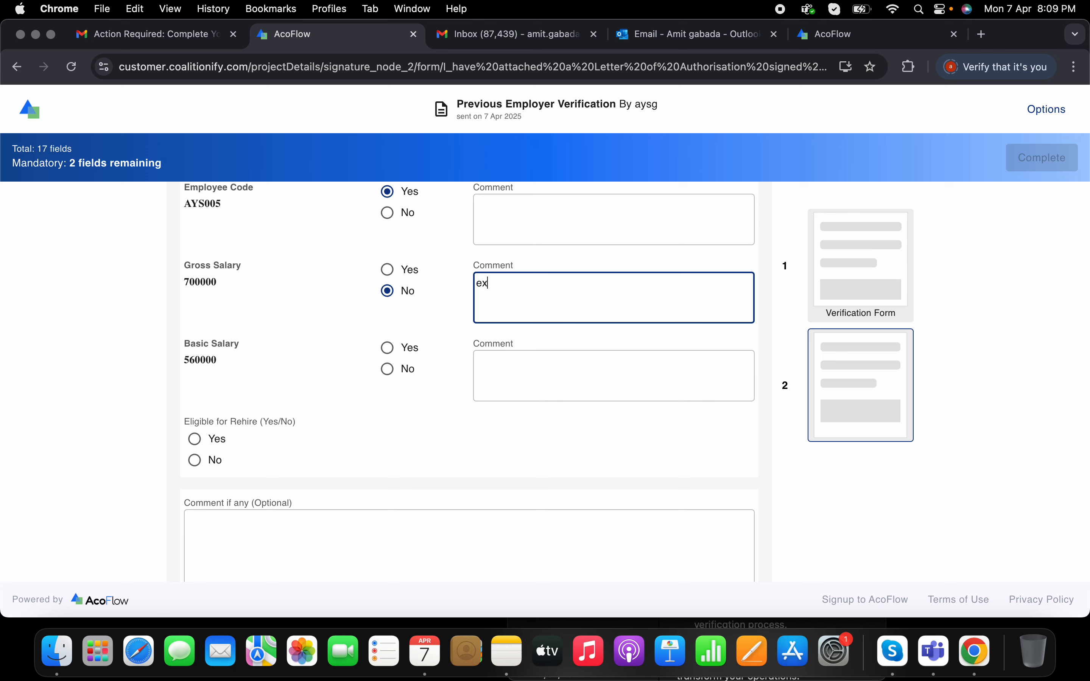
text(act amount was 730000)
click(540, 366)
click(412, 355)
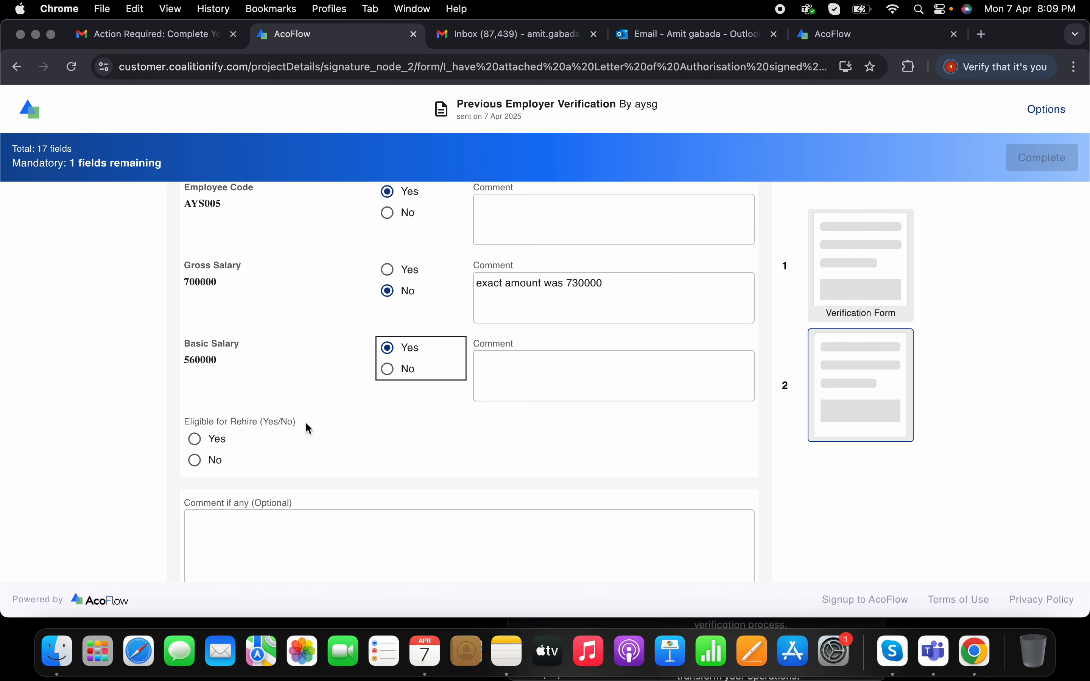
click(198, 438)
scroll(482, 441, down, 2)
Step: Enter 'Candidate behaviour was good. No integrity issues.' as the overall comment and bring up signature creation
click(335, 454)
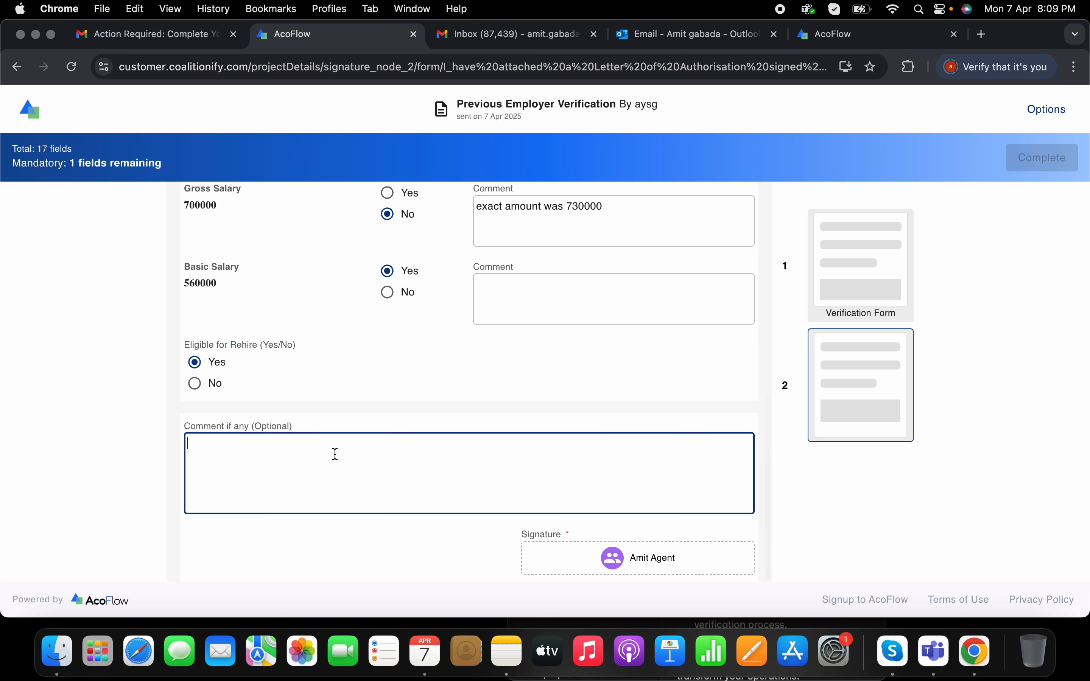
text(N)
text(andiat)
text(e behavi)
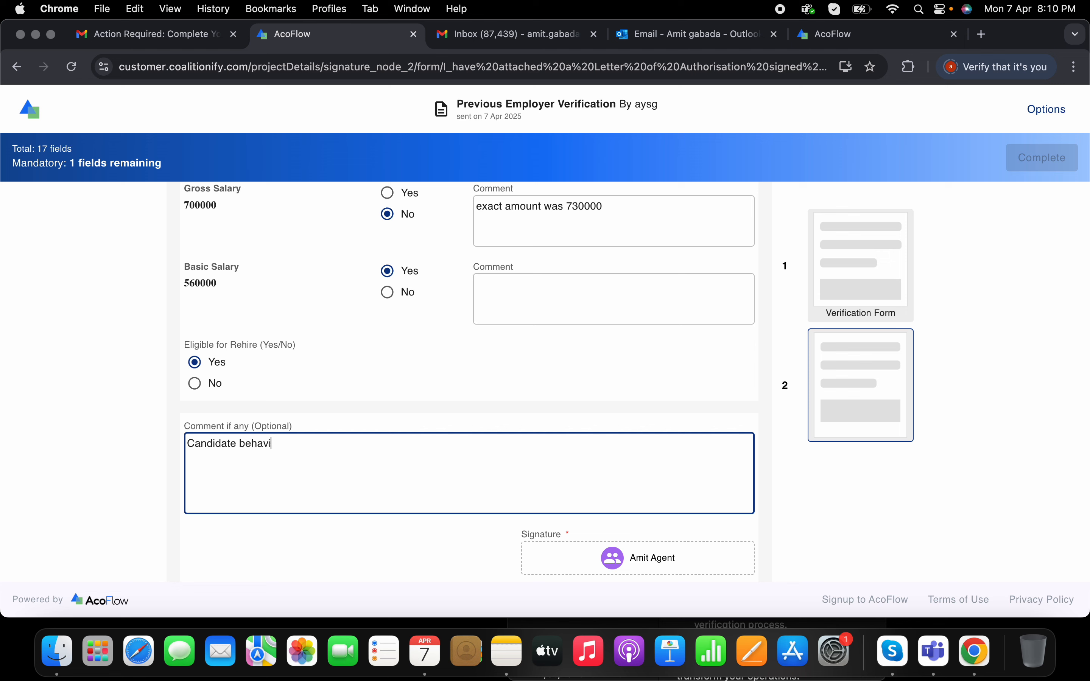
text(our was good. No integrity issues.)
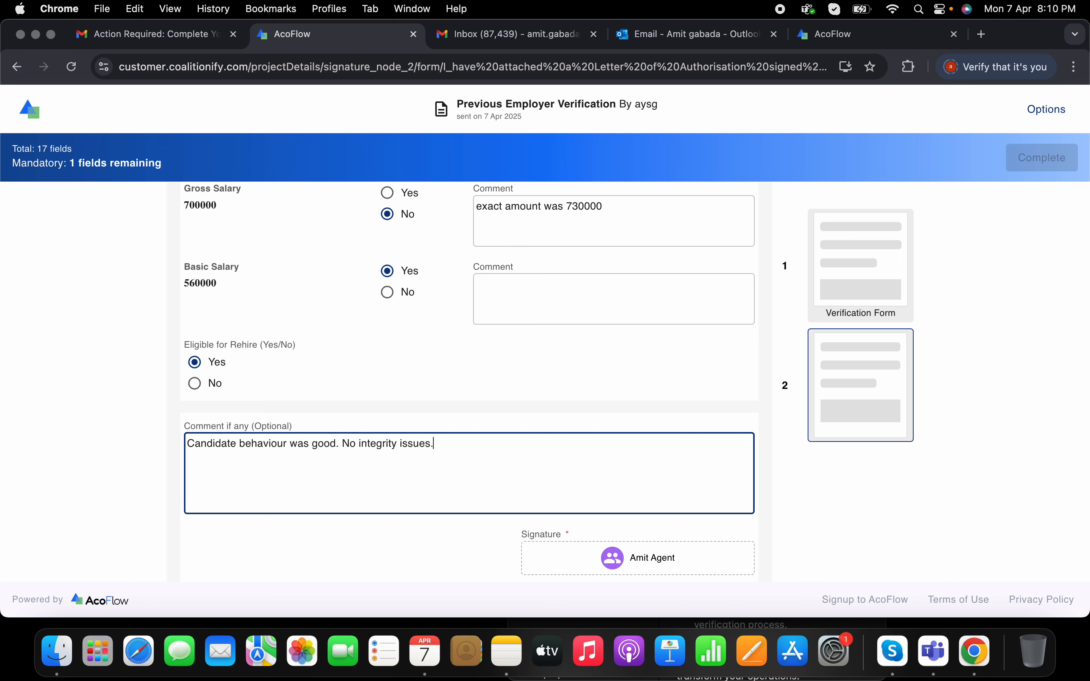
click(561, 556)
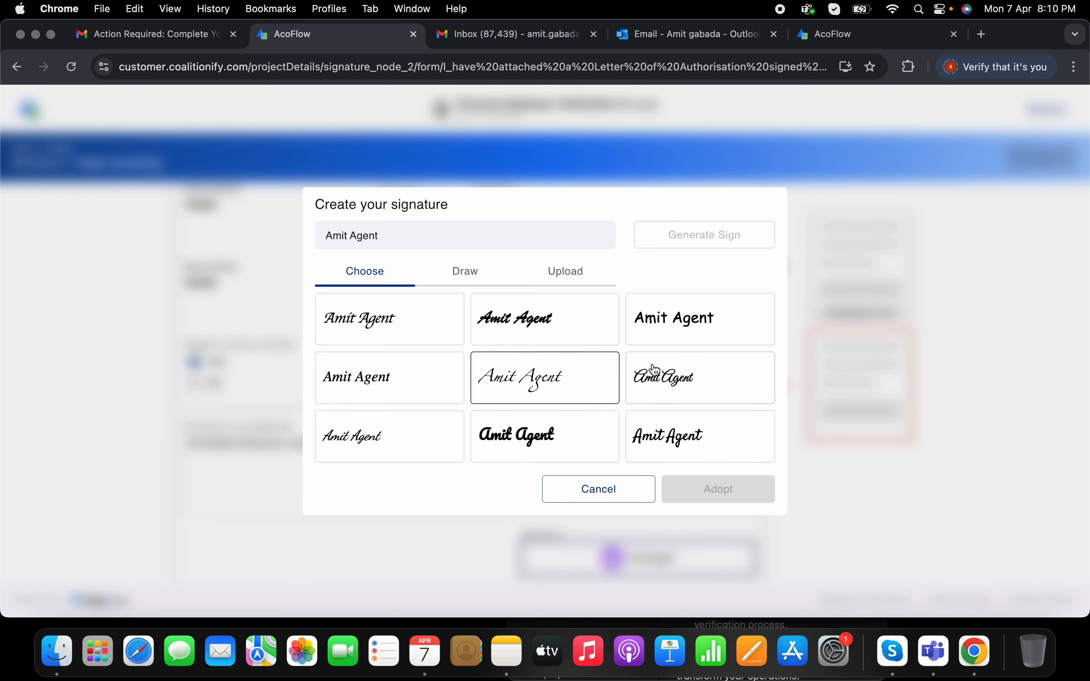
Step: Draw a freehand signature, adopt it into the form, and submit the verification job
click(656, 371)
click(490, 284)
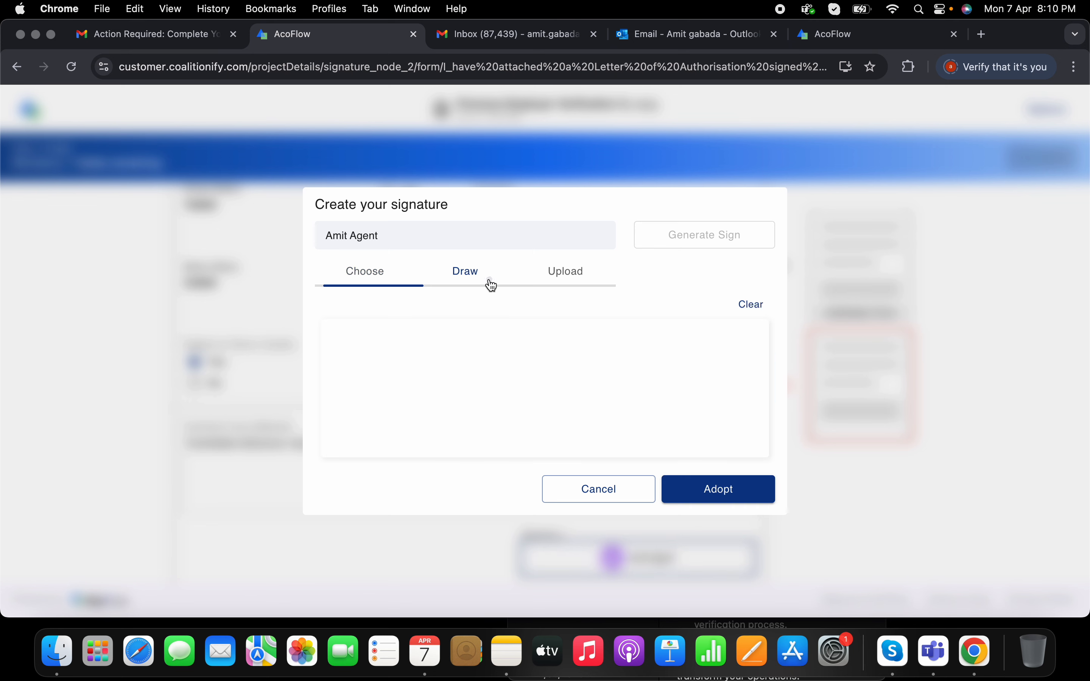
click(600, 281)
click(459, 277)
mouse_move(452, 369)
mouse_down()
mouse_move(469, 412)
mouse_move(571, 417)
mouse_move(408, 407)
mouse_up()
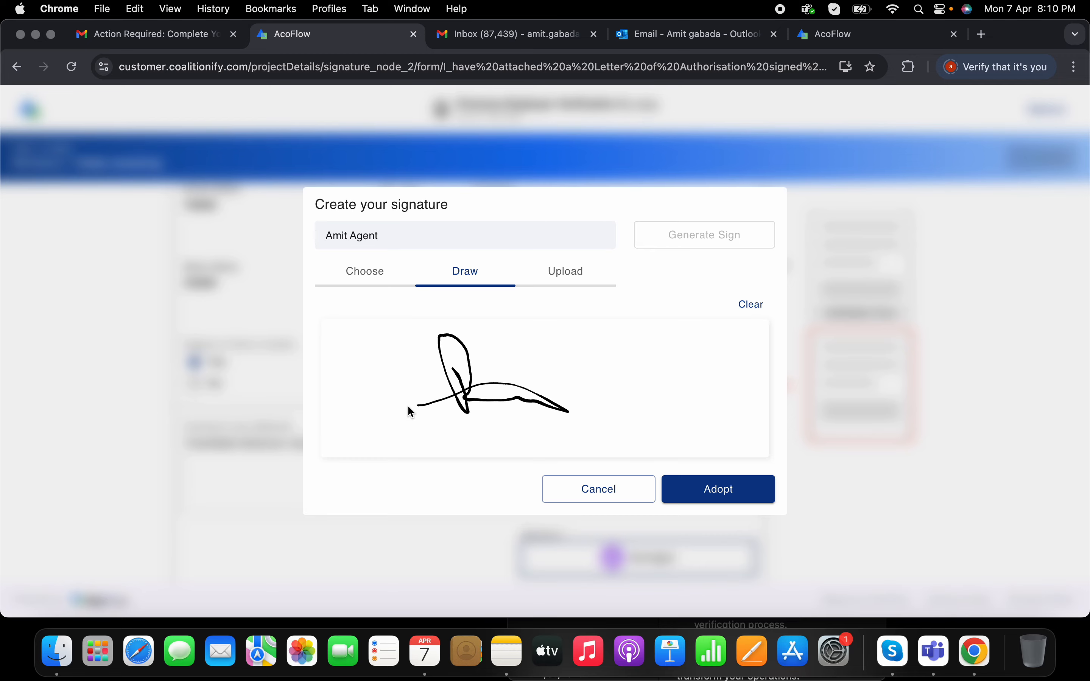
click(735, 495)
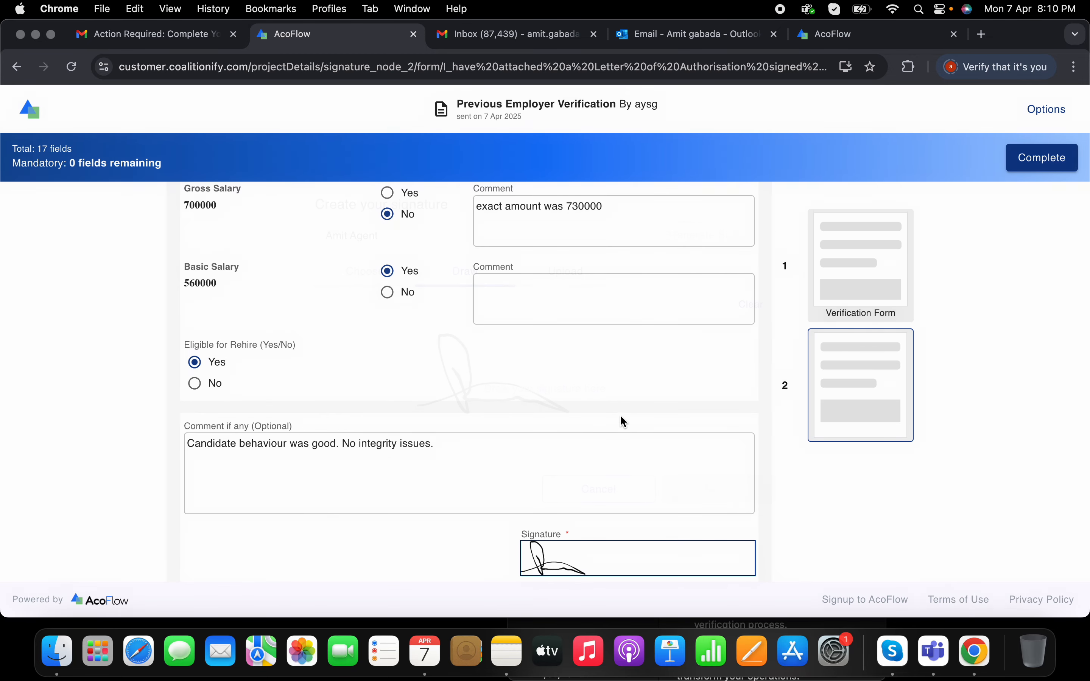
click(1052, 167)
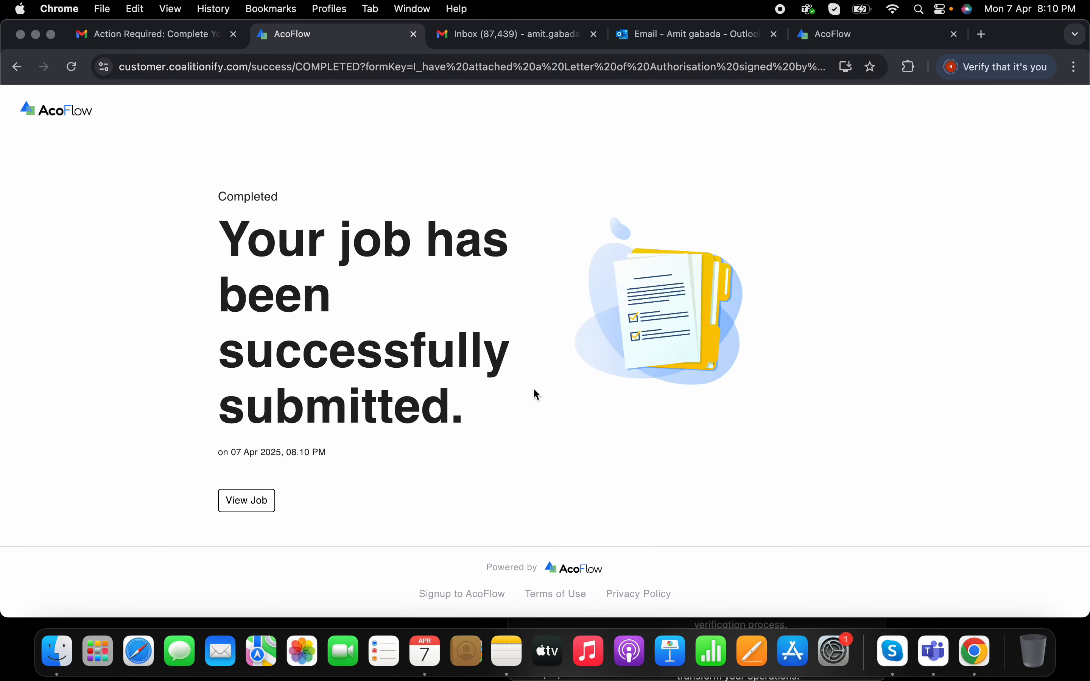
Step: Open the completed verification form and reload it to show all submitted answers and comments
click(246, 513)
scroll(552, 338, down, 3)
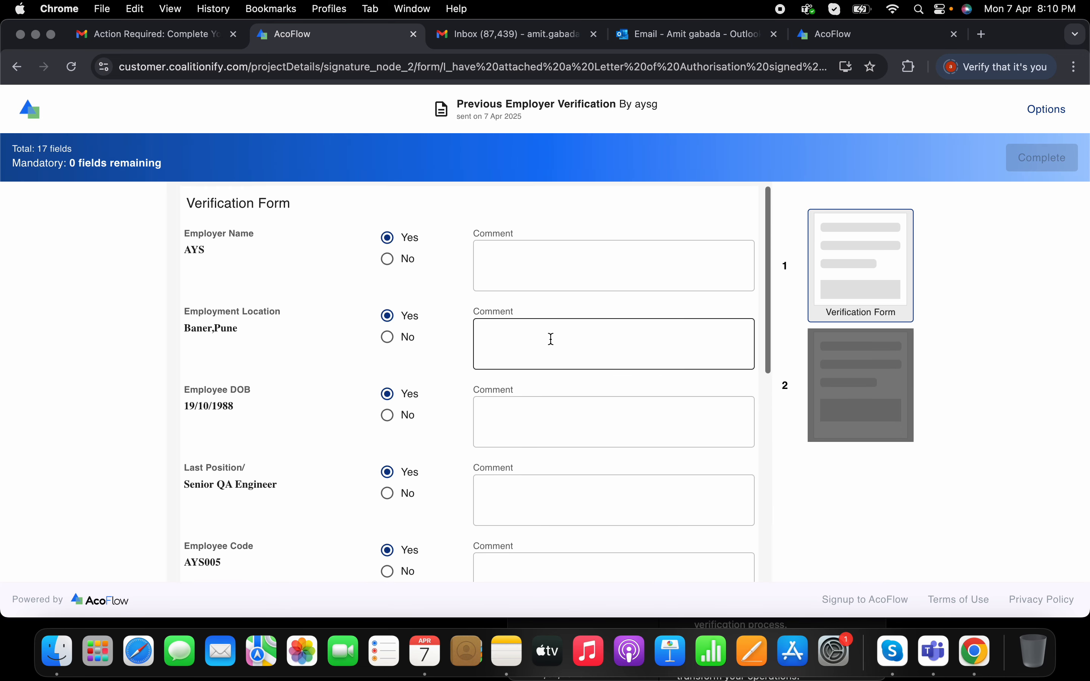
scroll(552, 339, down, 5)
scroll(549, 338, up, 7)
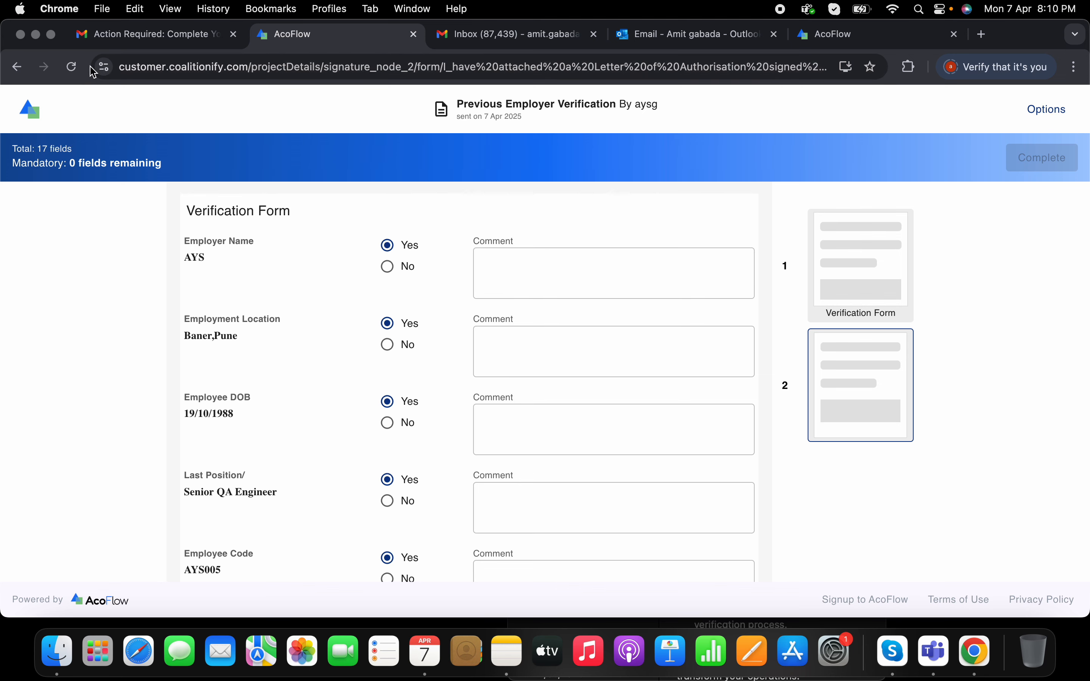
click(75, 68)
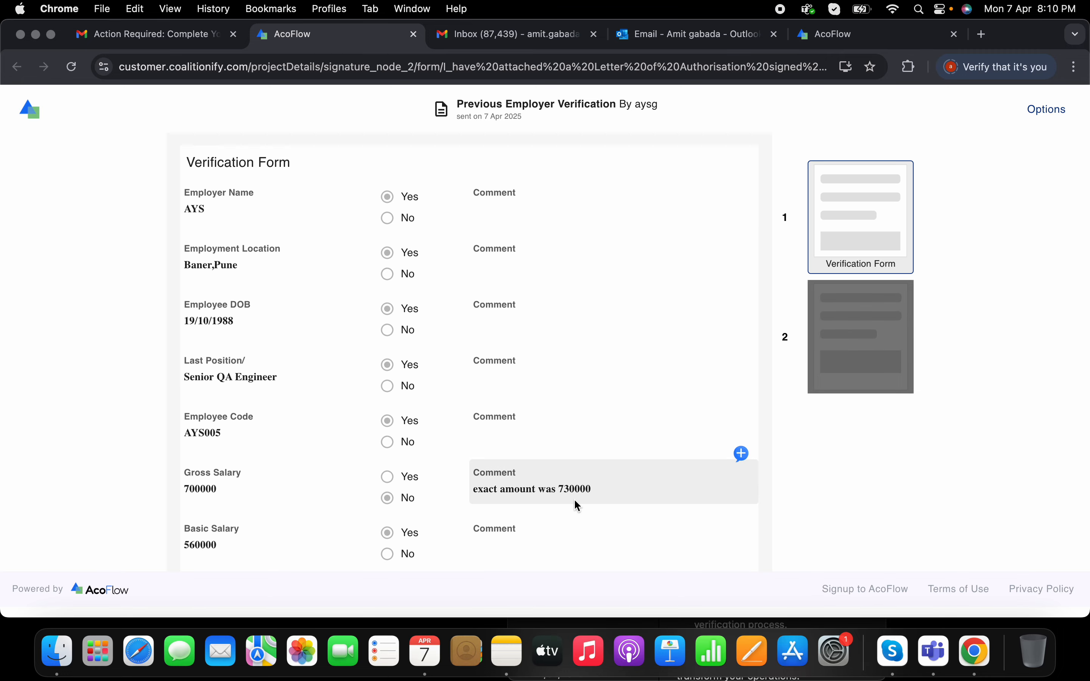
scroll(574, 499, down, 4)
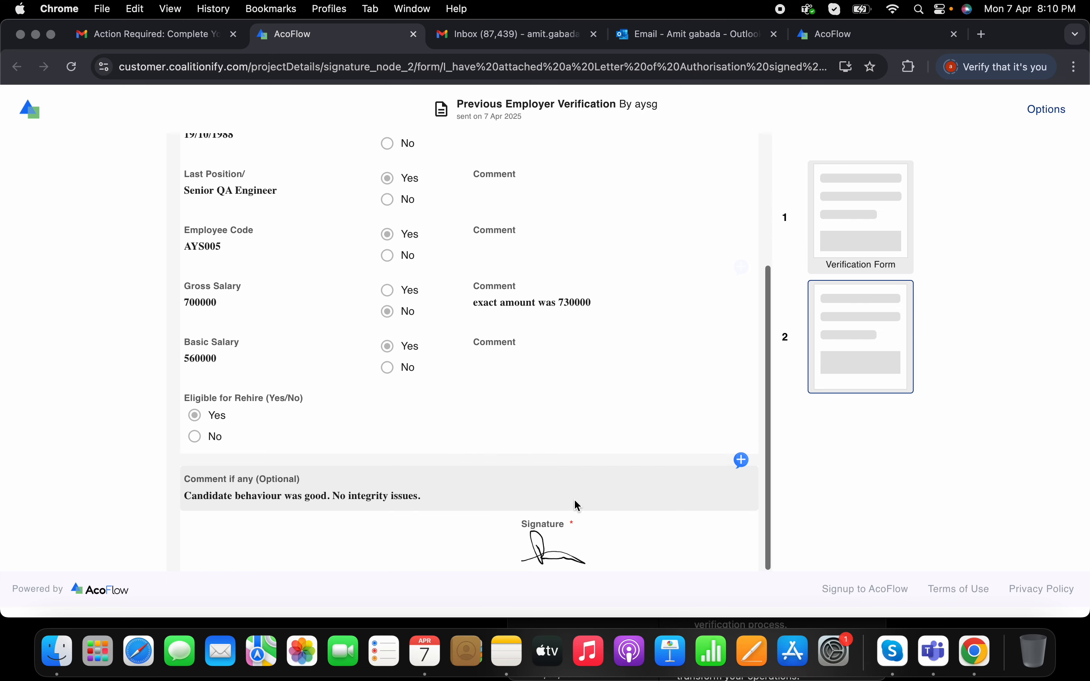
scroll(574, 498, up, 4)
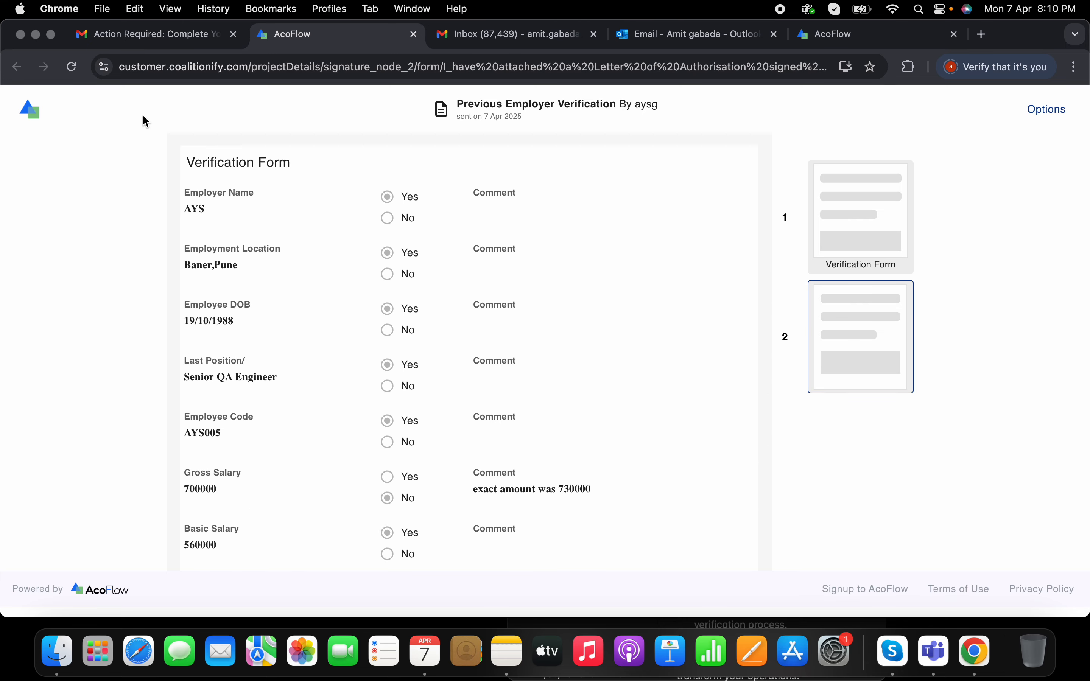
Step: Close the verification form and switch to the incognito window's Gmail inbox
click(413, 34)
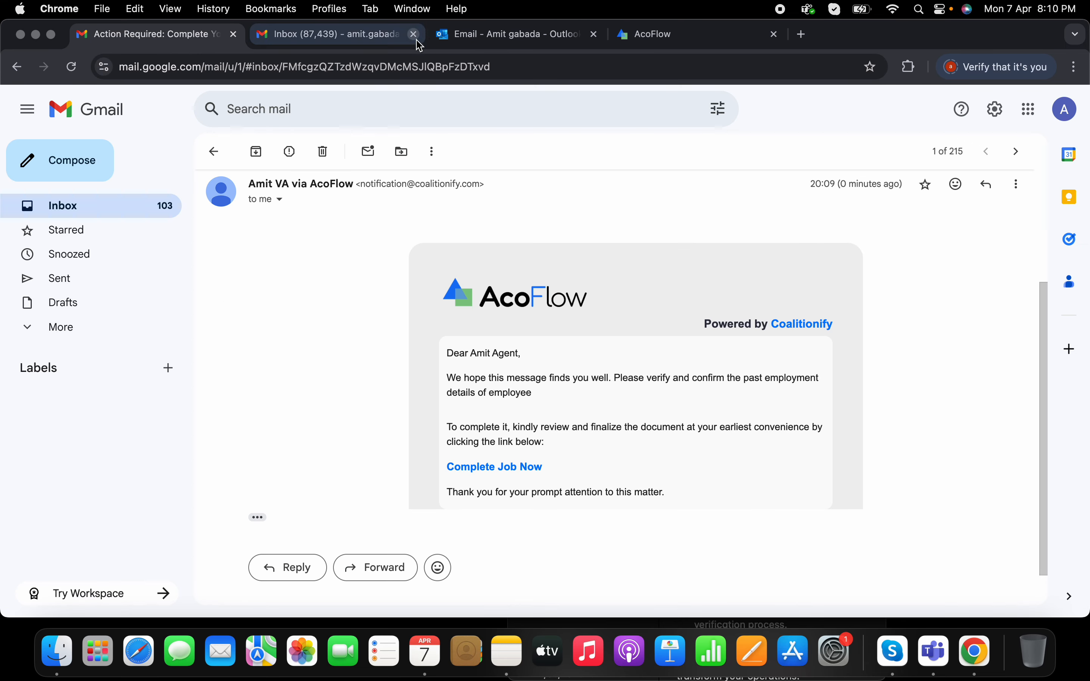
right_click(974, 660)
click(935, 369)
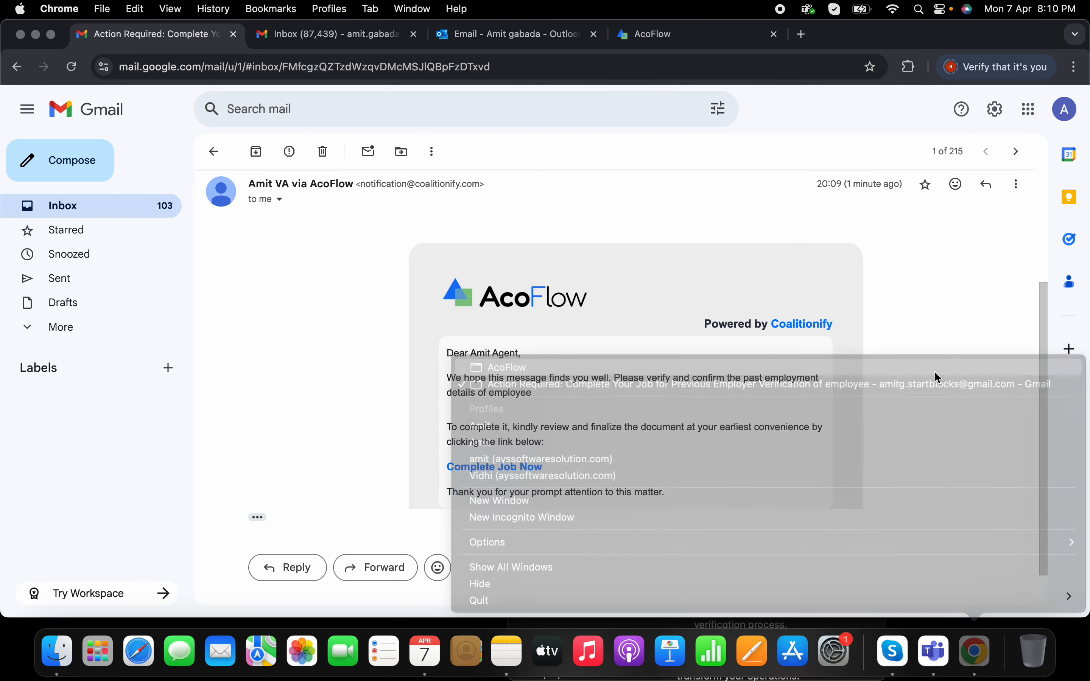
click(444, 38)
click(263, 148)
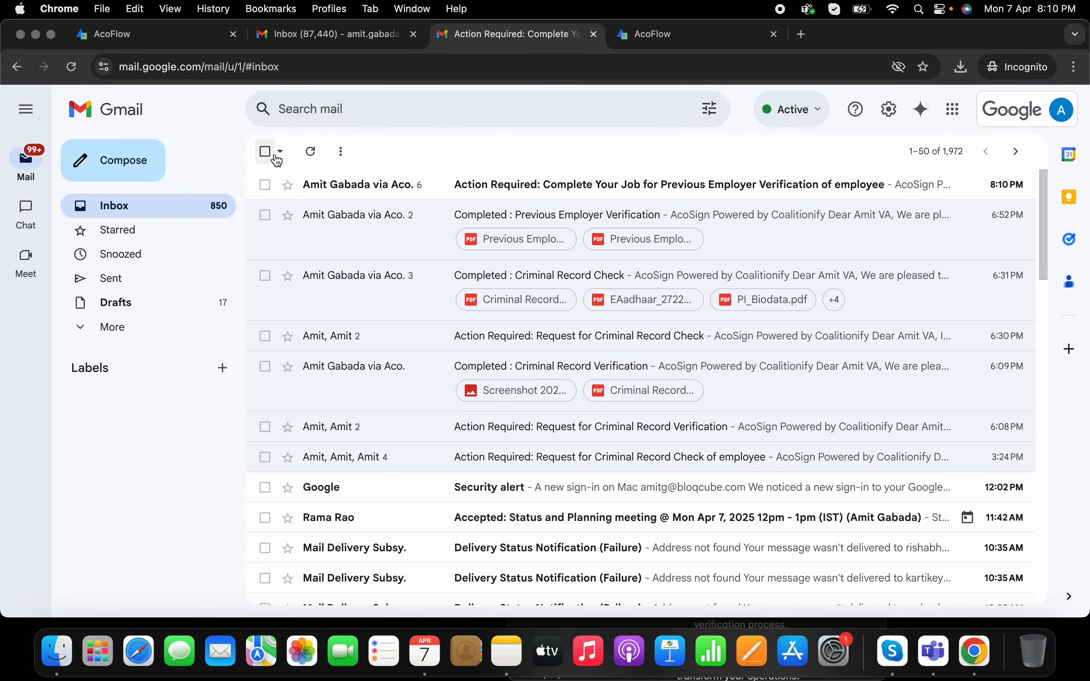
Step: Open the newest Action Required email and follow its job link to the Consent Agreement
click(526, 199)
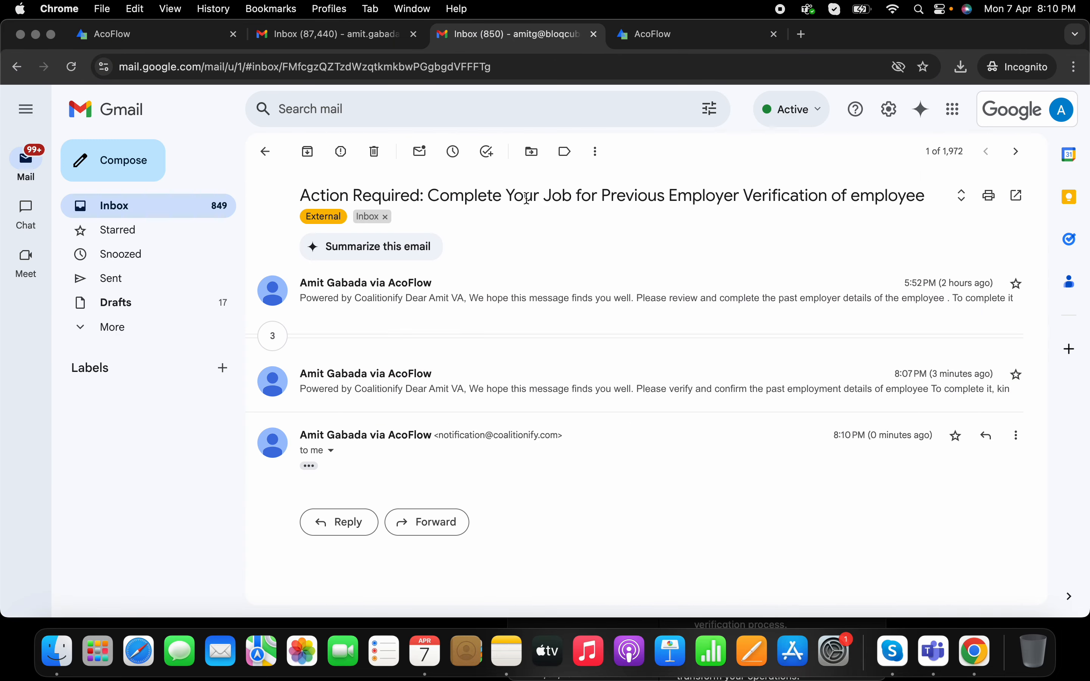
click(308, 466)
scroll(582, 462, down, 10)
scroll(583, 462, up, 10)
scroll(583, 461, down, 10)
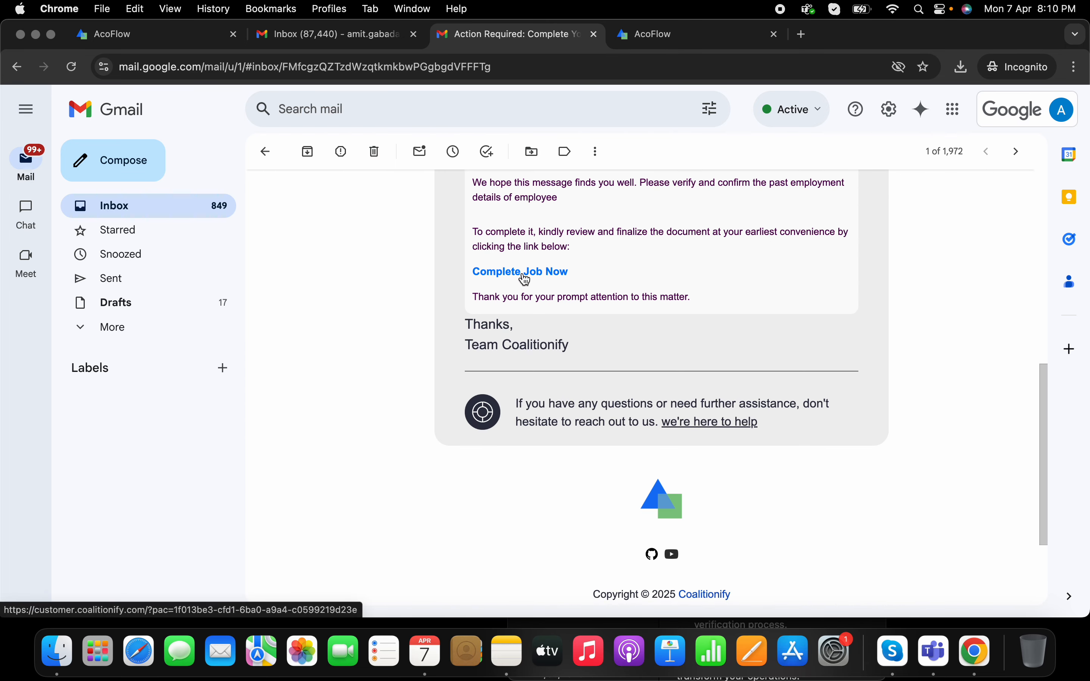
click(522, 272)
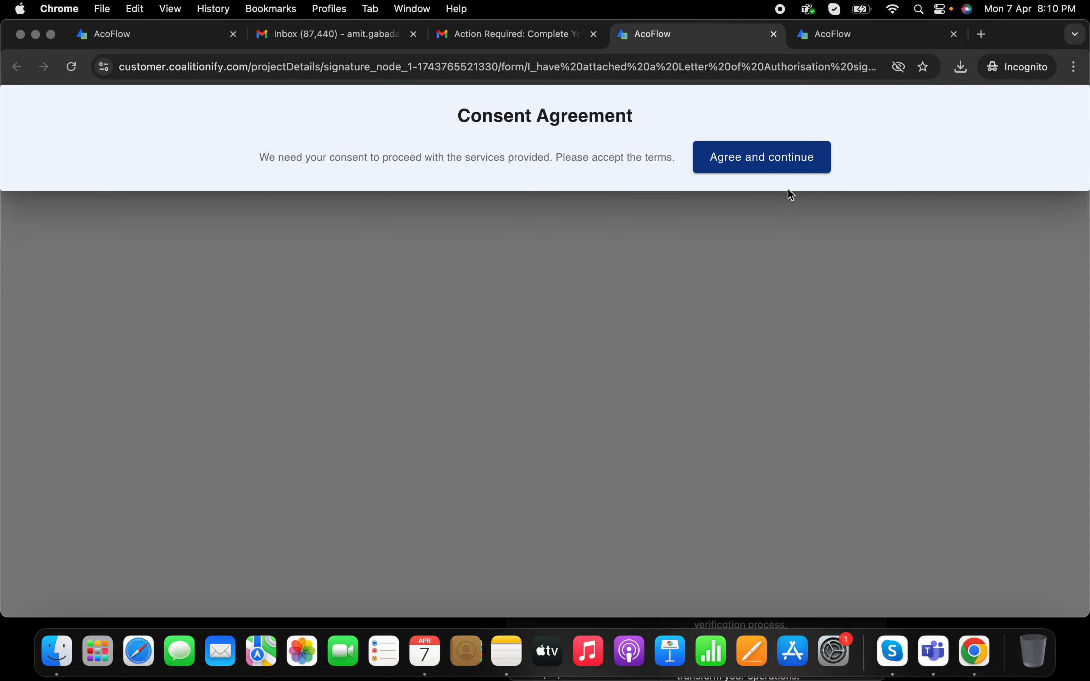
Step: Accept the consent terms, review the submitted answers, and verify the job
click(776, 169)
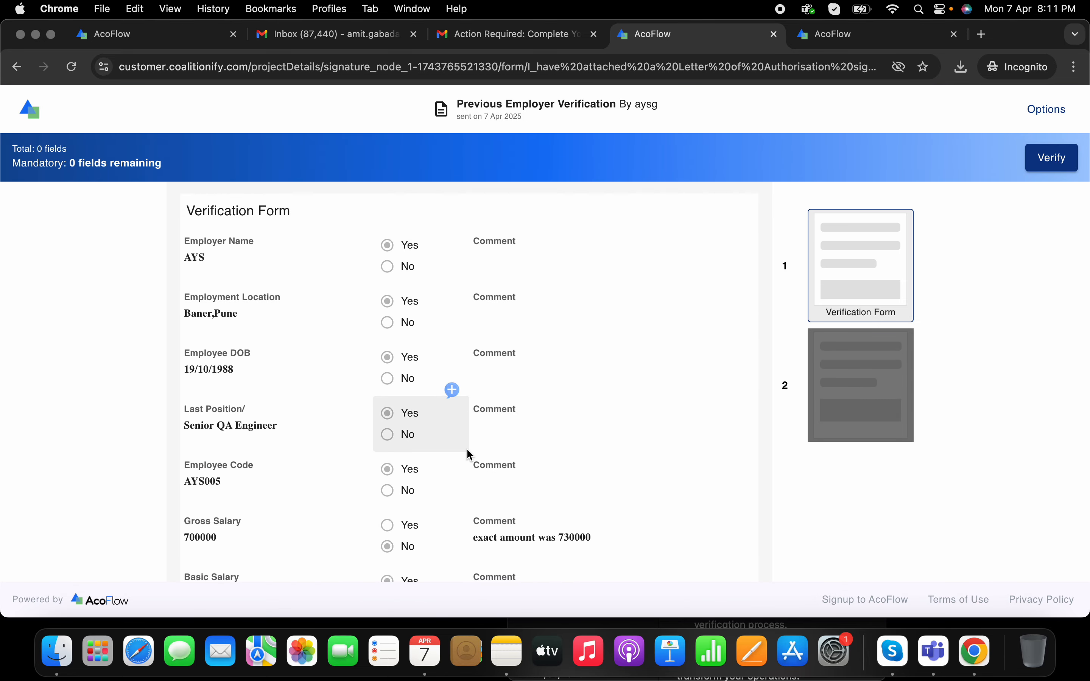
scroll(473, 439, down, 1)
scroll(472, 428, down, 3)
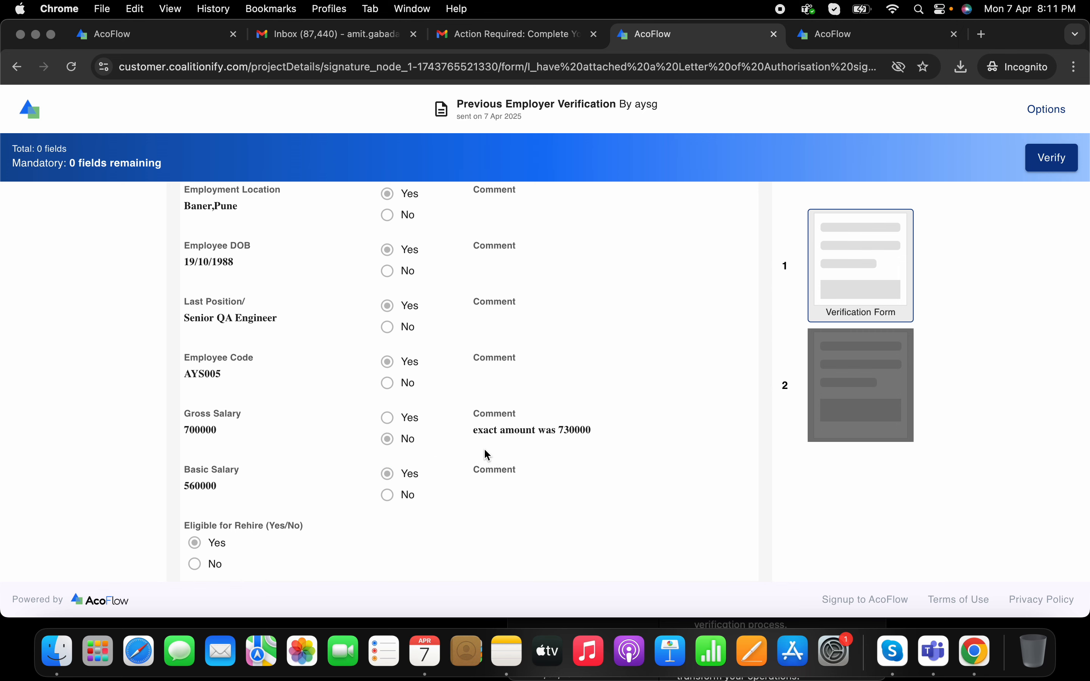
scroll(550, 446, down, 4)
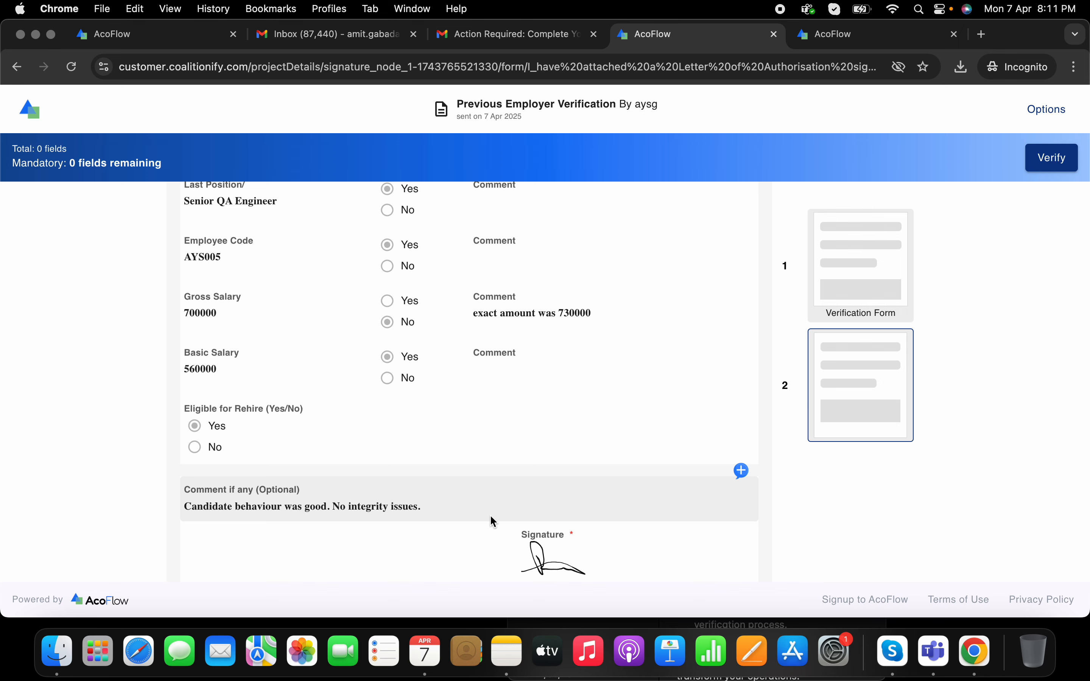
scroll(489, 515, up, 8)
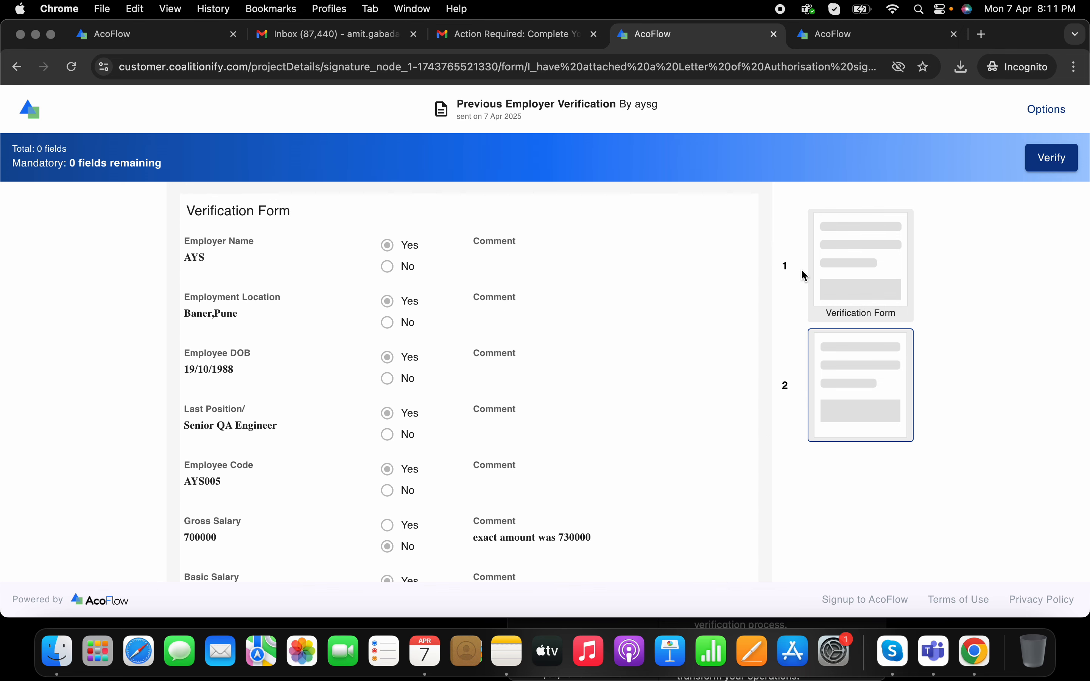
click(1053, 163)
Step: View the verified job's form, then close it to return to the email
click(249, 498)
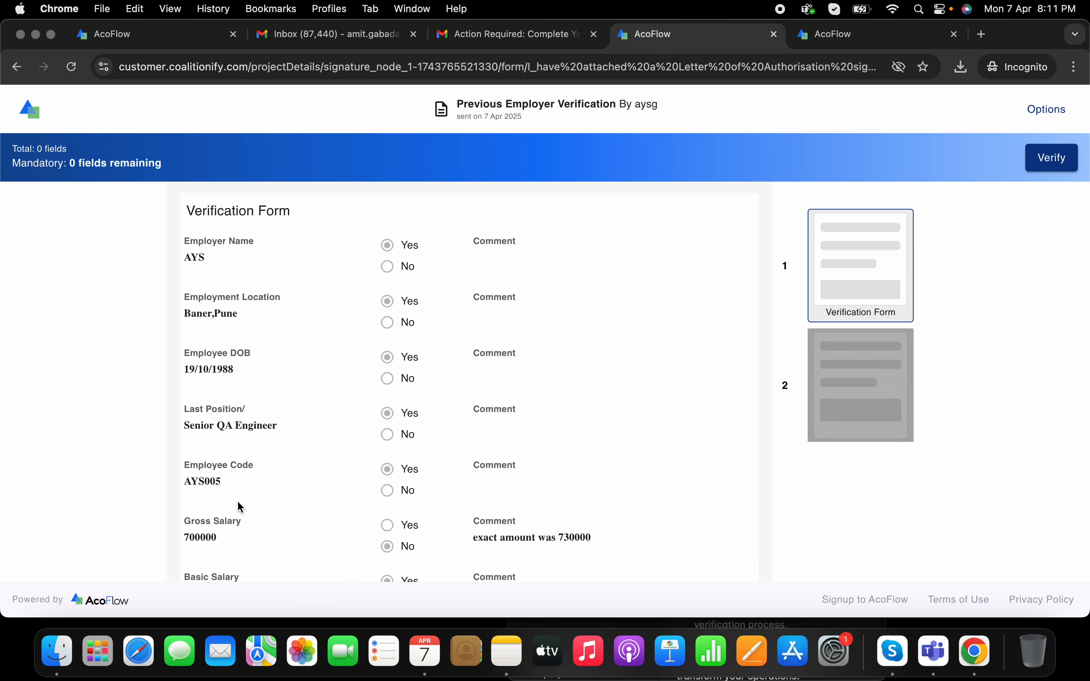
scroll(522, 308, down, 6)
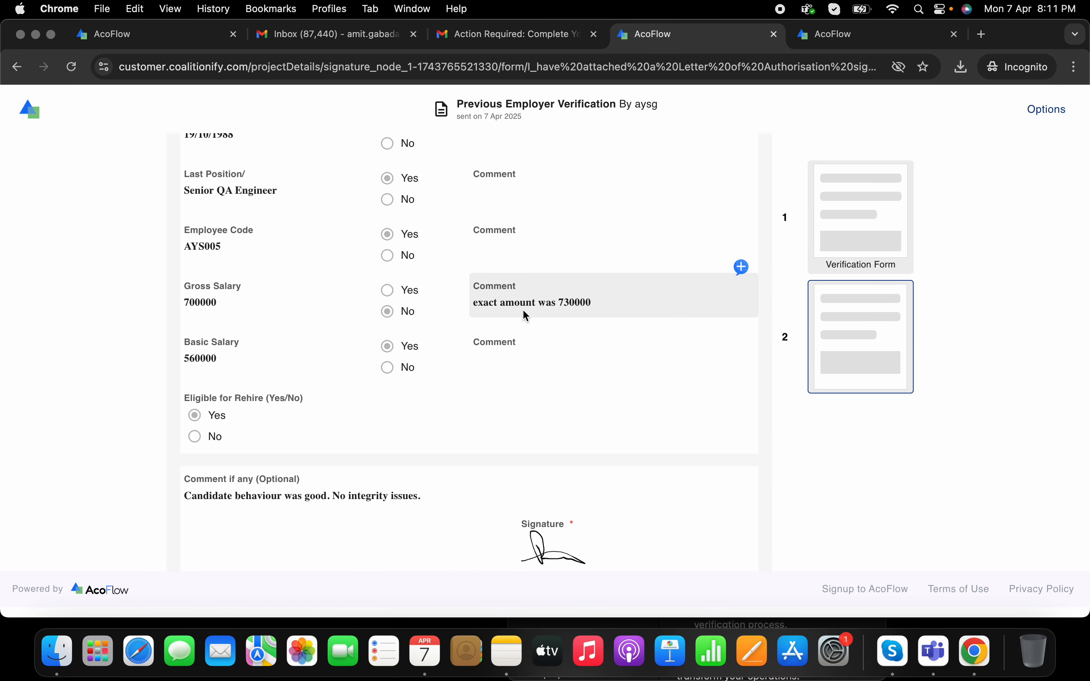
scroll(521, 308, up, 6)
click(775, 34)
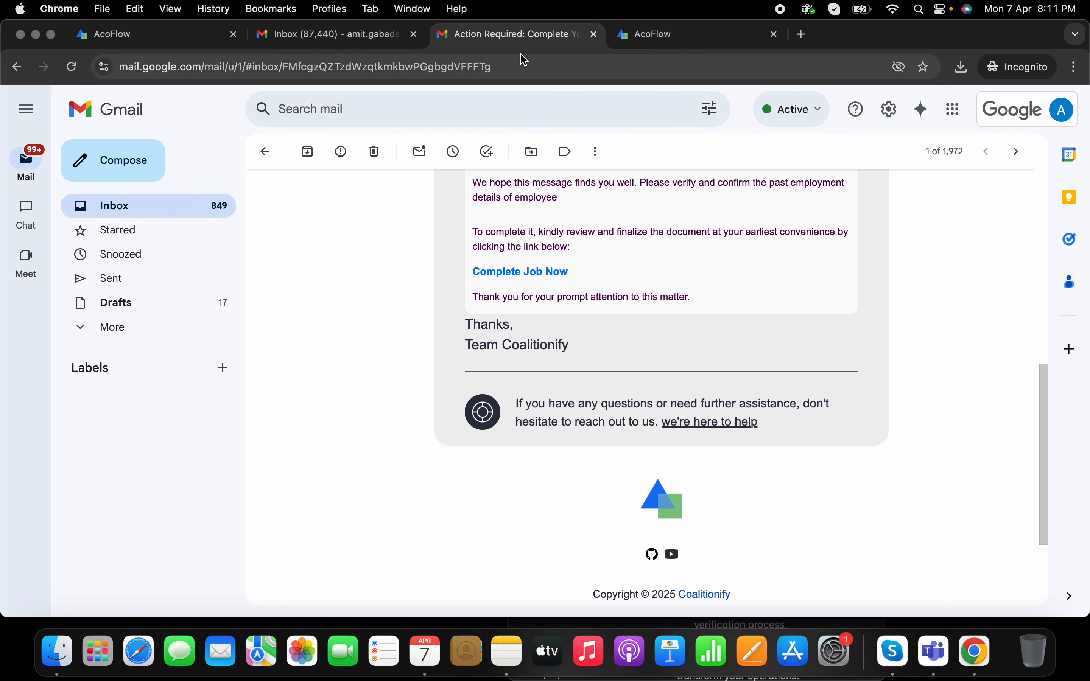
Step: In the main Gmail inbox, open the newest Action Required email and follow its Complete Job Now link
click(377, 36)
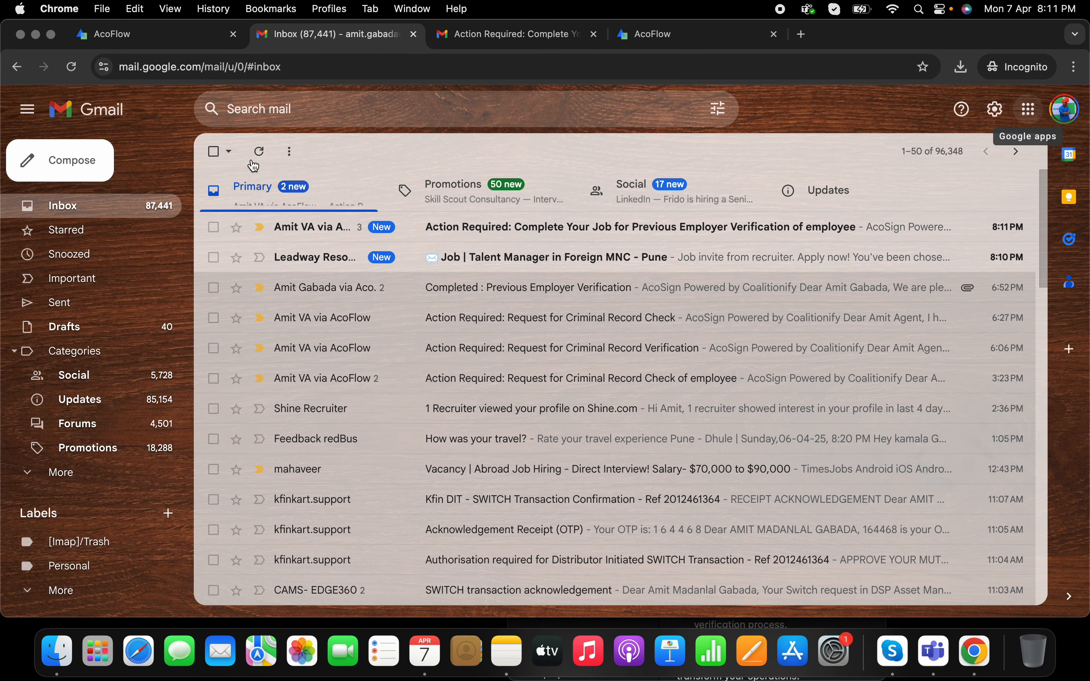
click(501, 236)
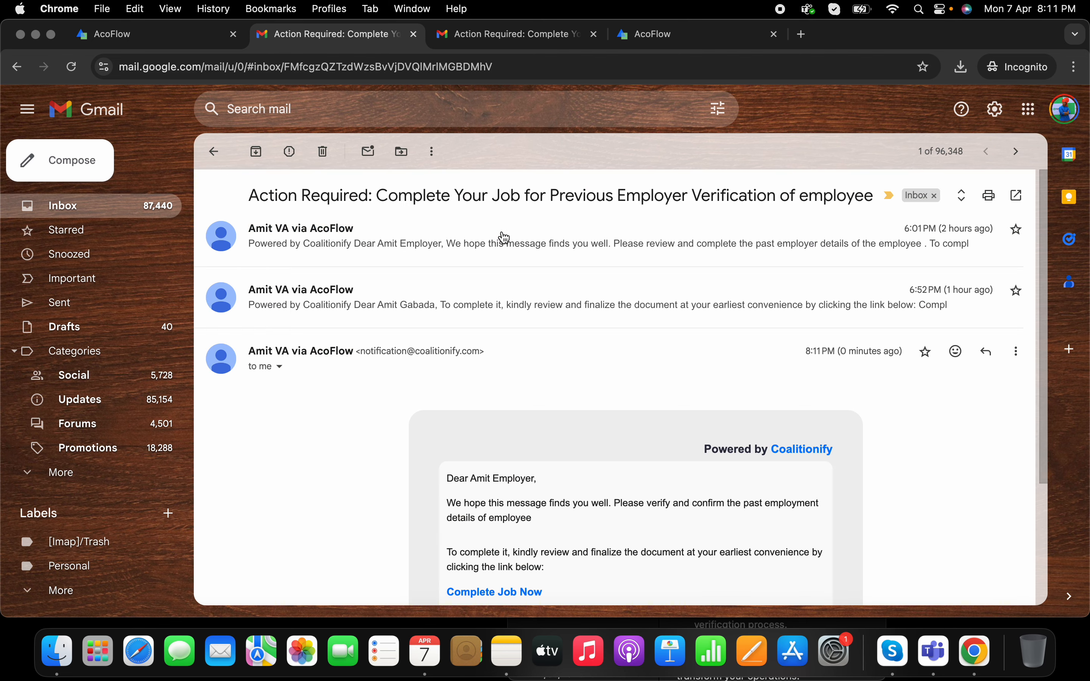
scroll(583, 455, down, 5)
scroll(606, 328, up, 5)
scroll(606, 329, down, 5)
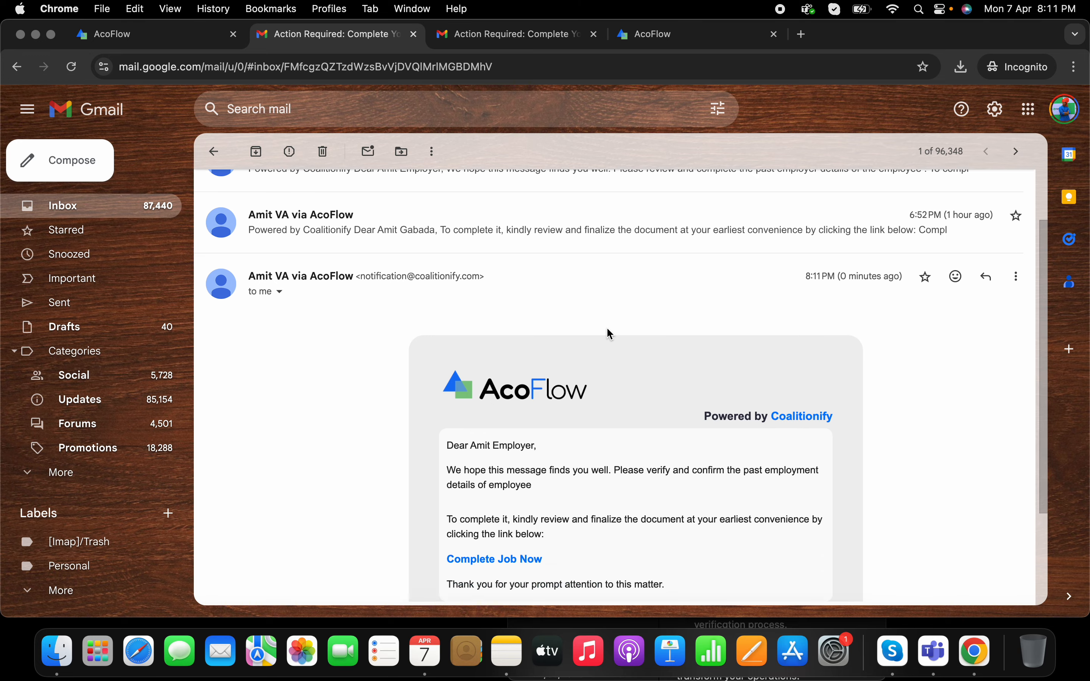
click(497, 425)
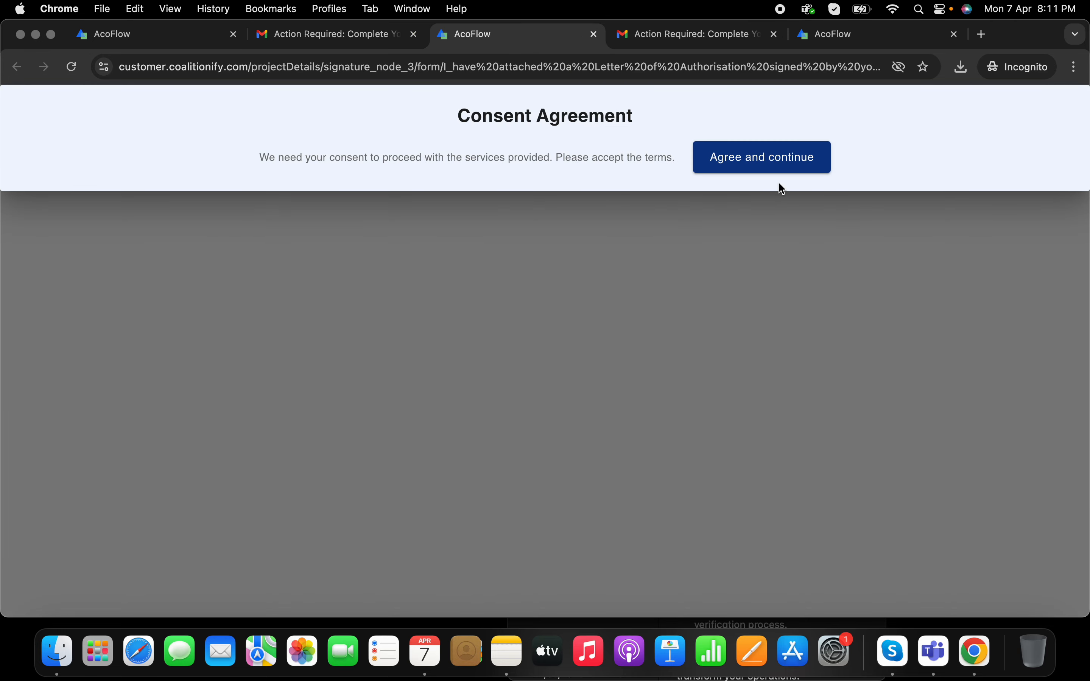
Step: Accept the consent terms and review the Previous Employer Verification answers
click(782, 174)
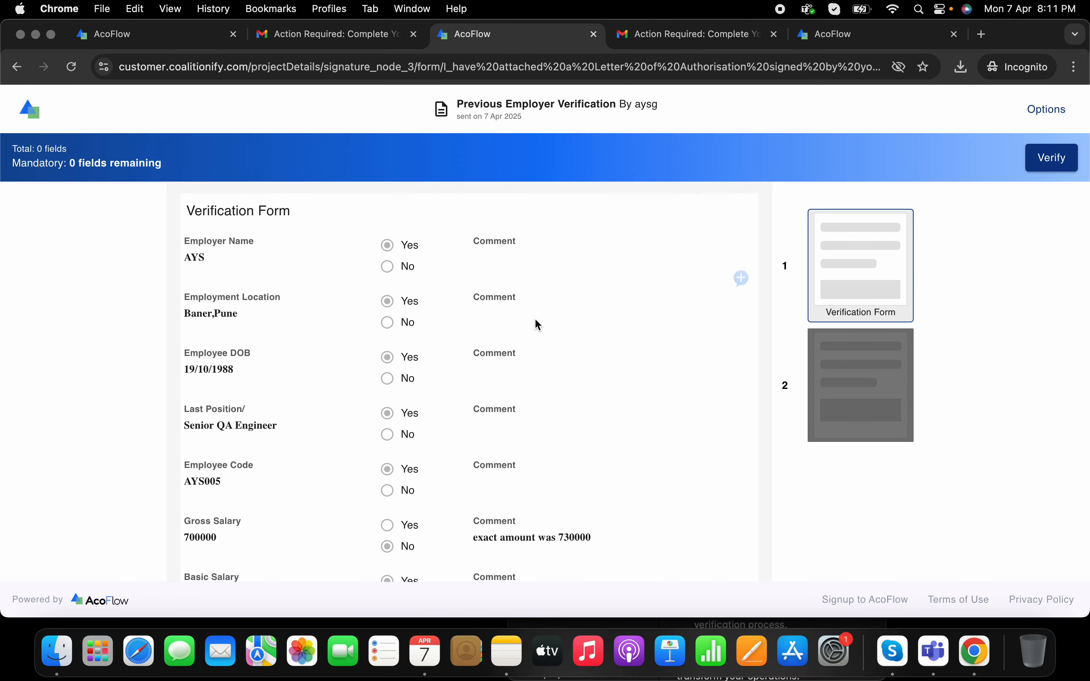
scroll(538, 325, down, 5)
scroll(534, 317, up, 5)
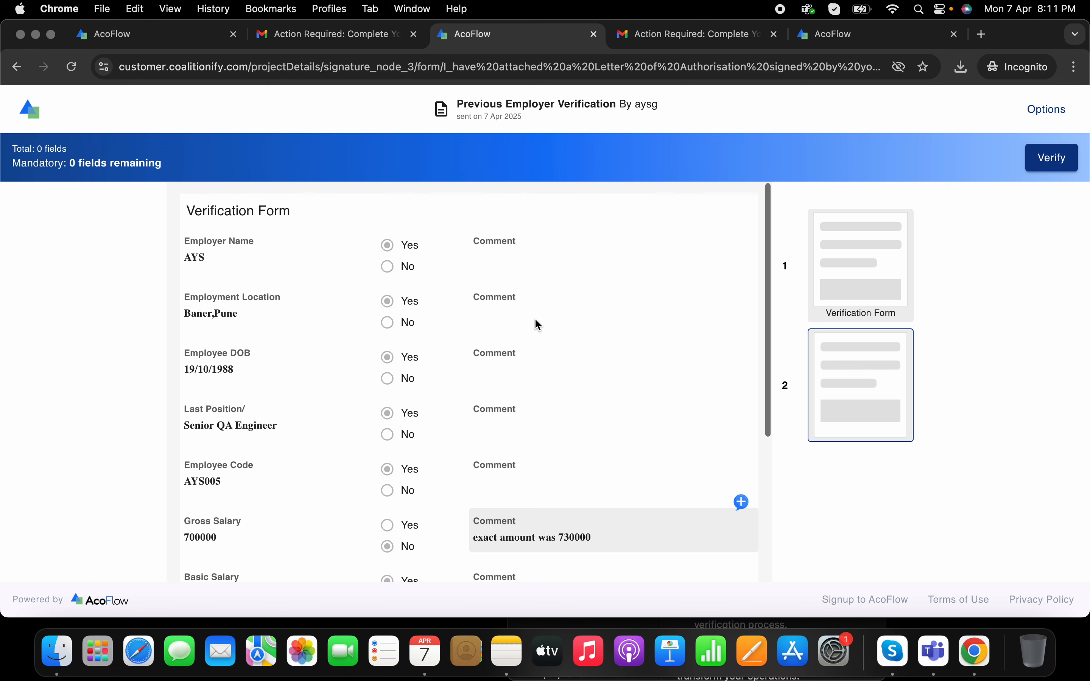
scroll(535, 318, down, 5)
scroll(583, 370, up, 5)
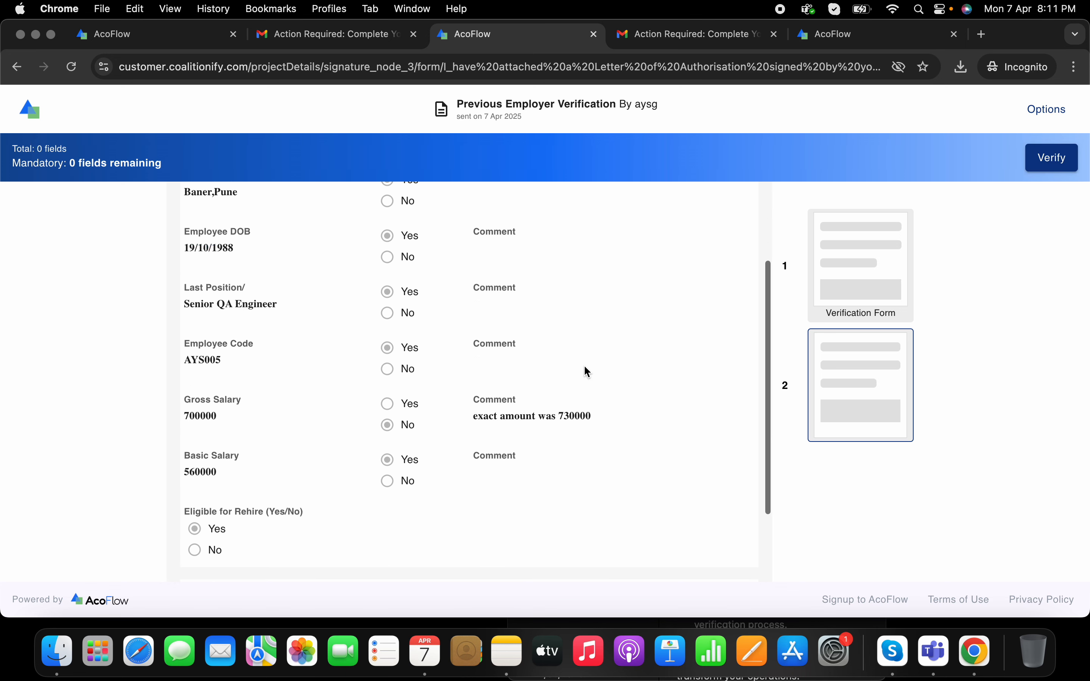
scroll(590, 428, down, 1)
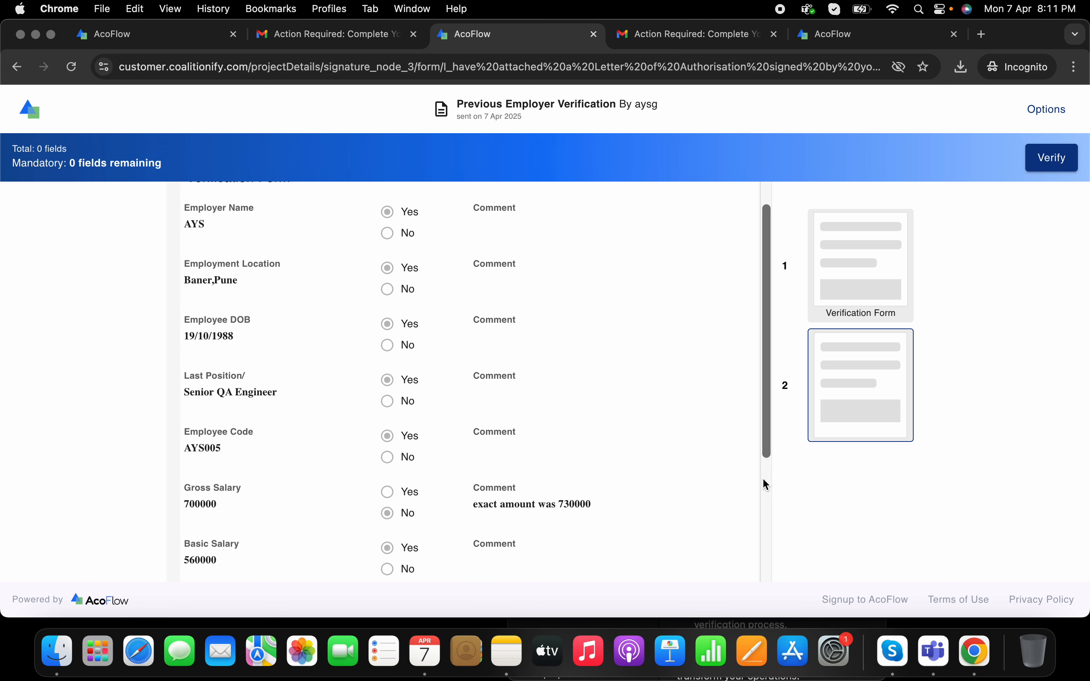
Step: Post a Gross Salary comment requesting the detailed salary break-up from the previous employer
click(741, 474)
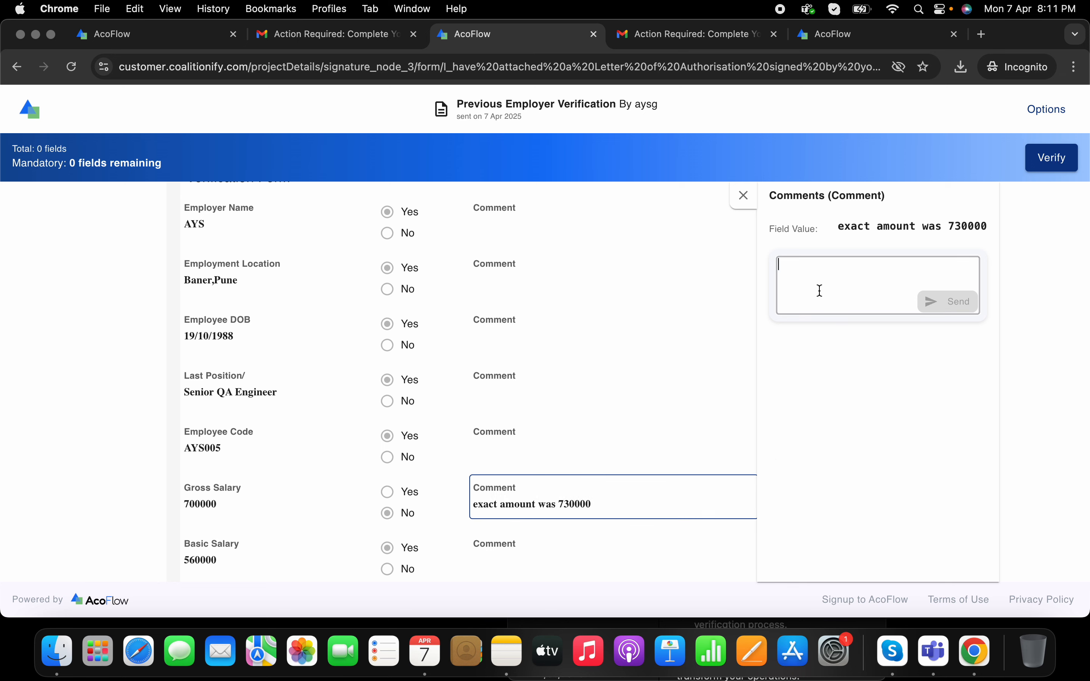
text(please provid)
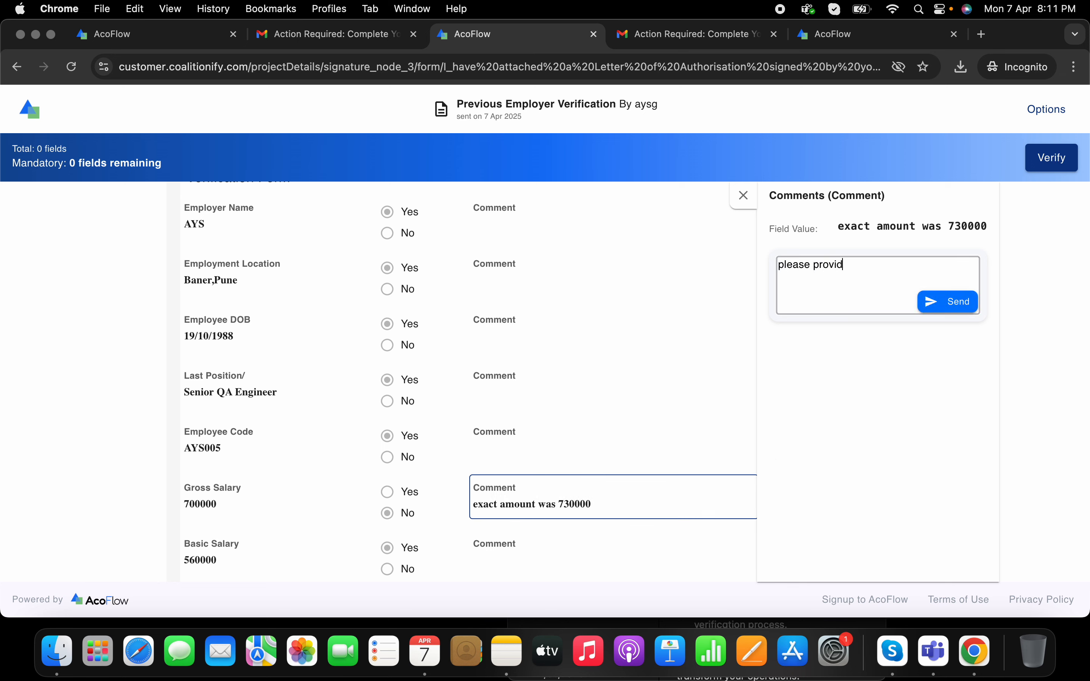
text(e th)
text(e reaso)
key(BackSpace)
key(BackSpace)
key(BackSpace)
key(BackSpace)
text(detailed break up of sal)
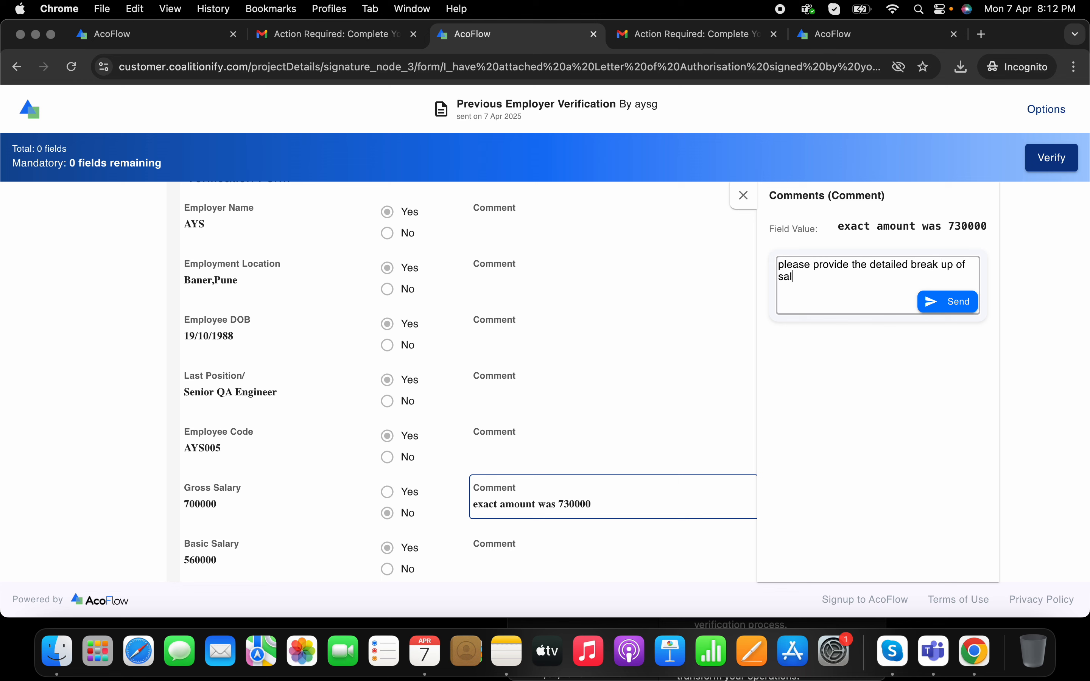
text(ary by previous employer)
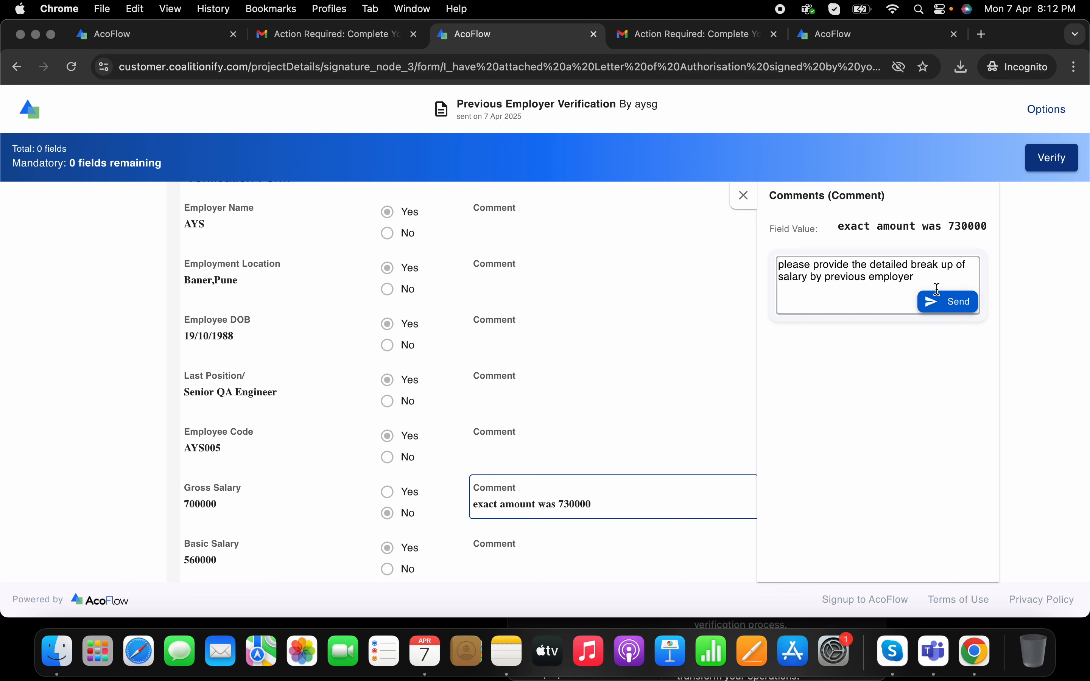
click(954, 302)
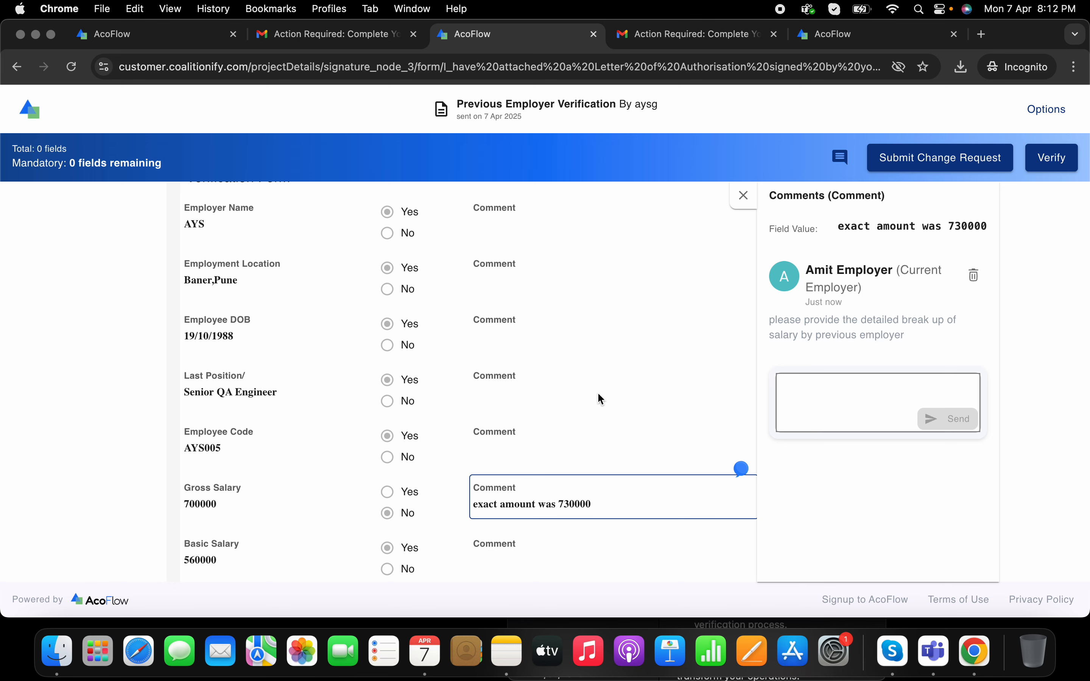
Step: Verify and submit the form, then view the submitted job's read-only Verification Form
scroll(598, 393, down, 5)
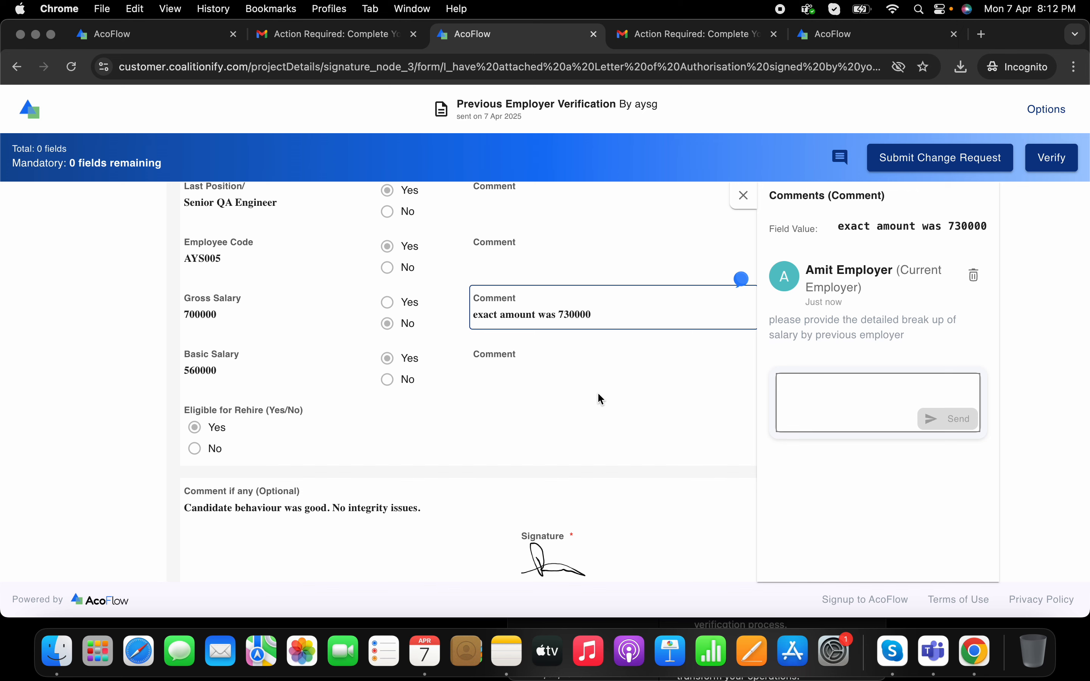
scroll(602, 398, up, 5)
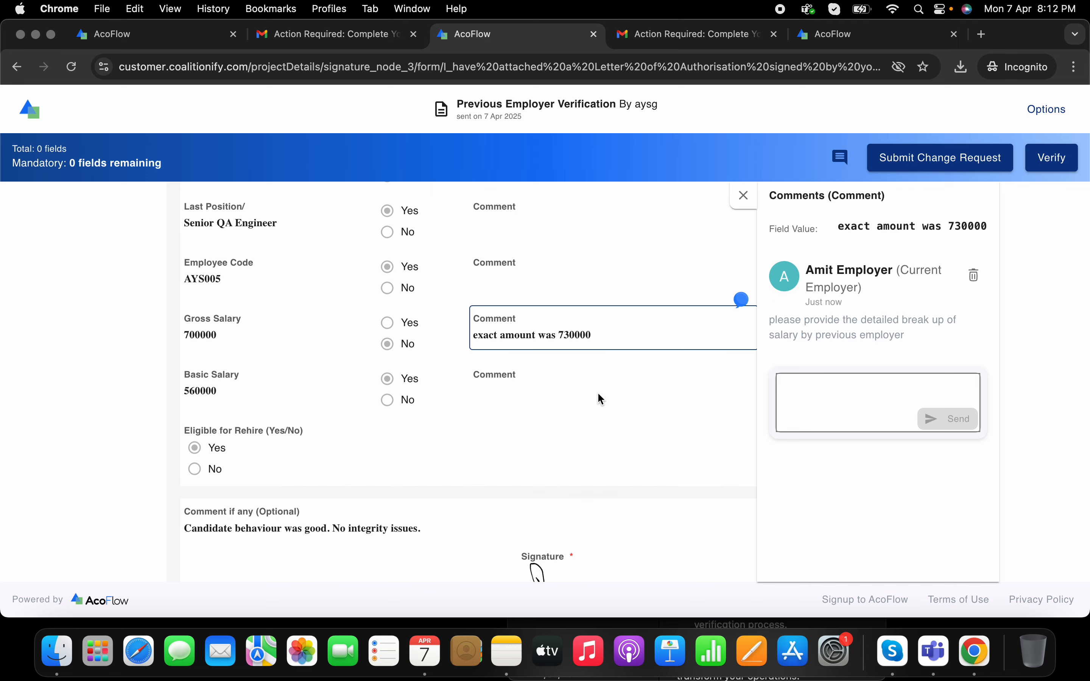
click(1049, 163)
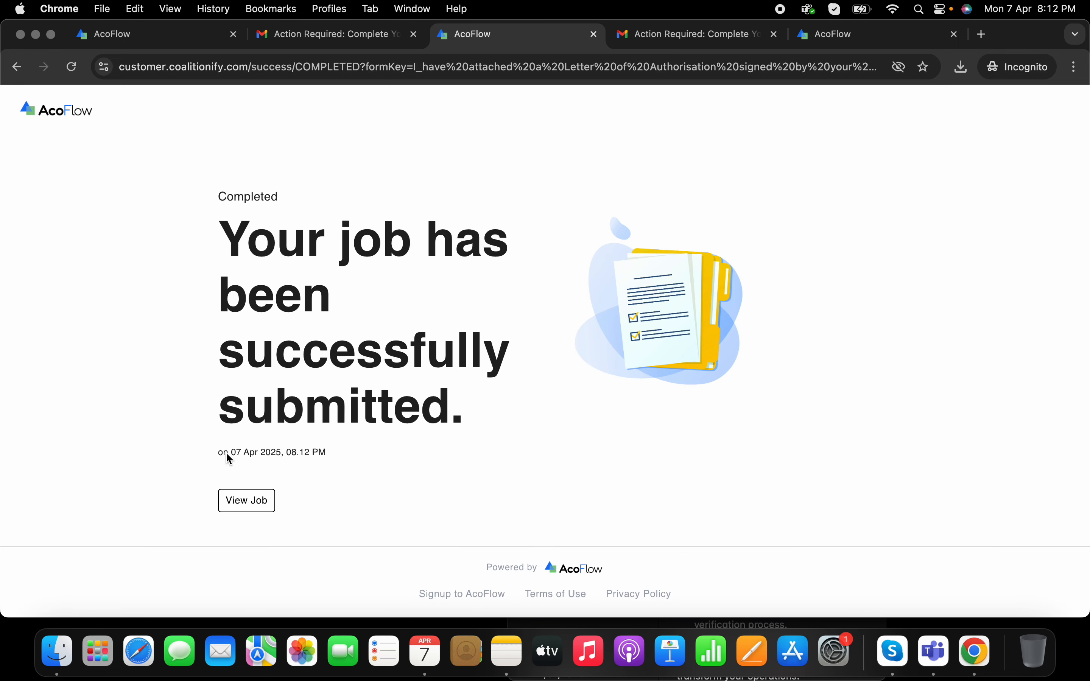
click(247, 501)
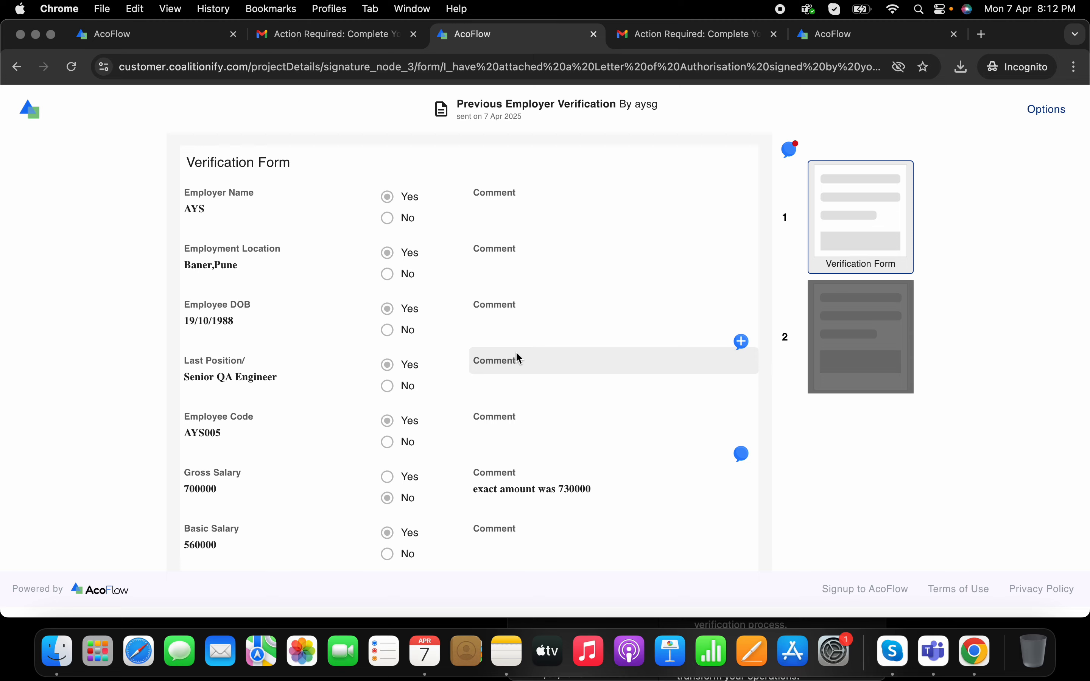
scroll(516, 358, down, 4)
scroll(516, 358, up, 4)
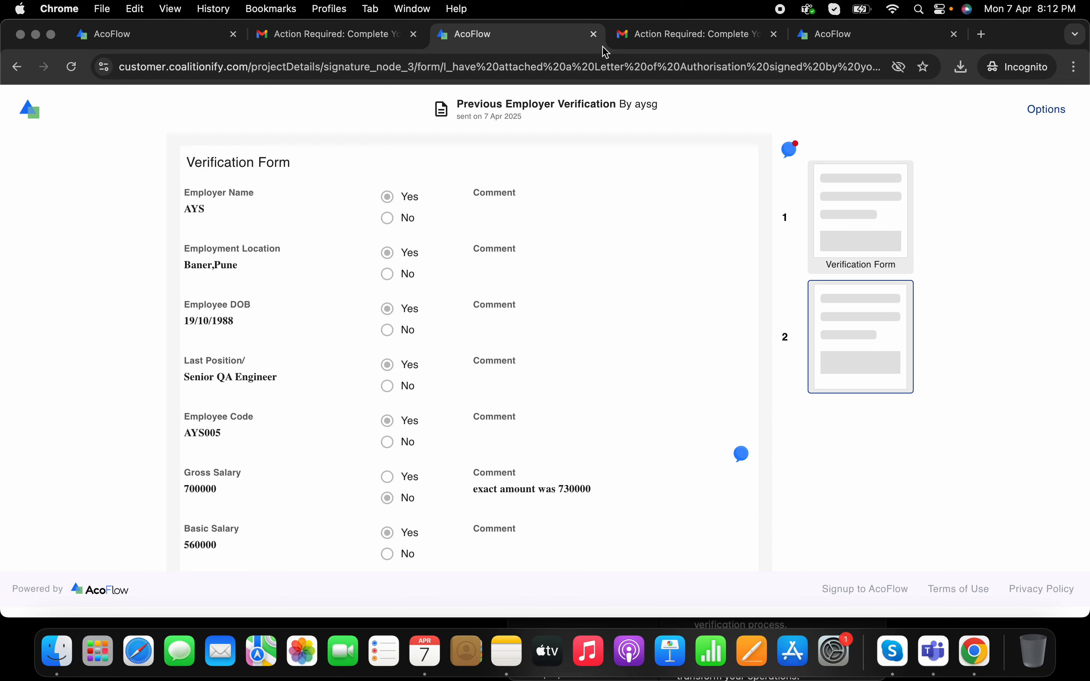
Step: Close the submitted form, check the audit log shows Completed for all four participants, and return to Gmail
click(594, 35)
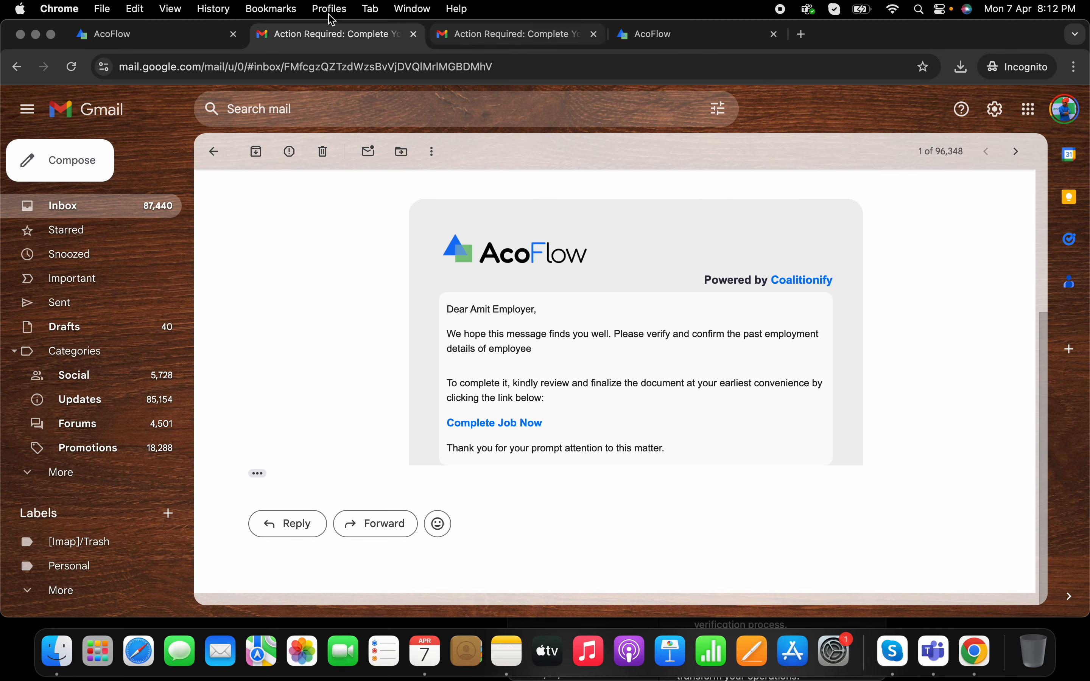
click(225, 154)
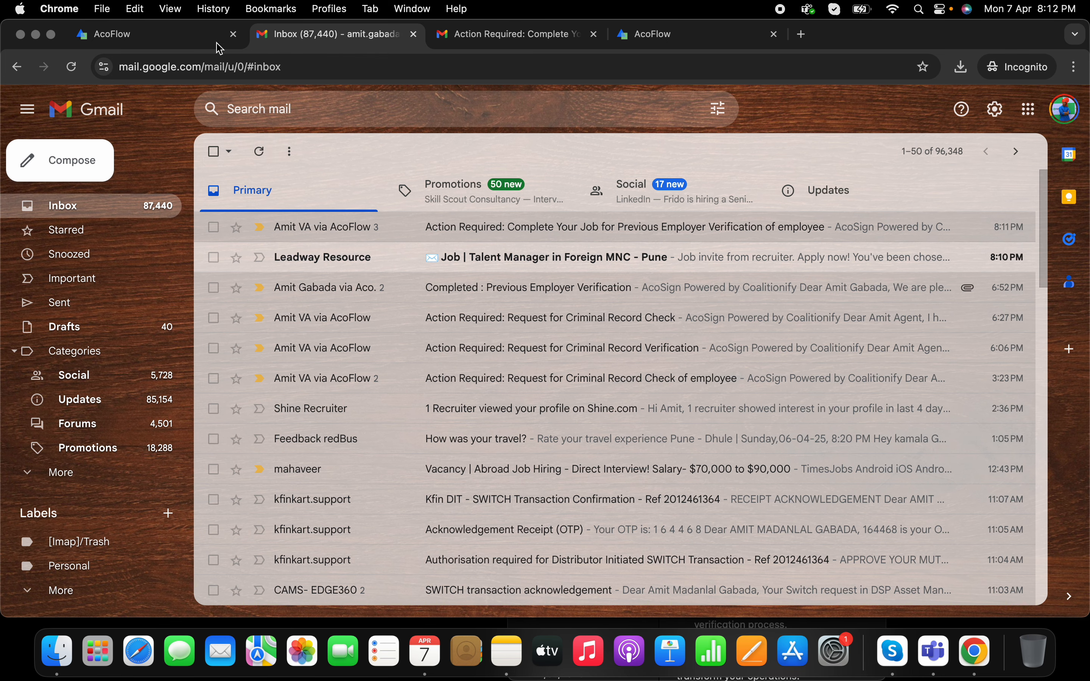
click(169, 32)
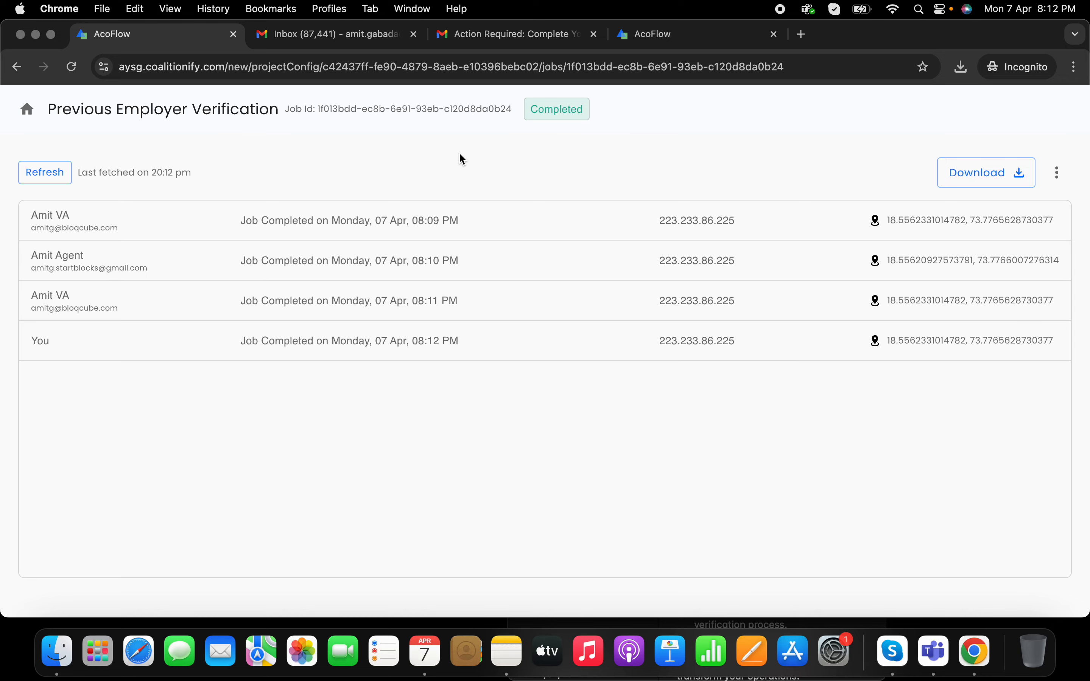
click(368, 40)
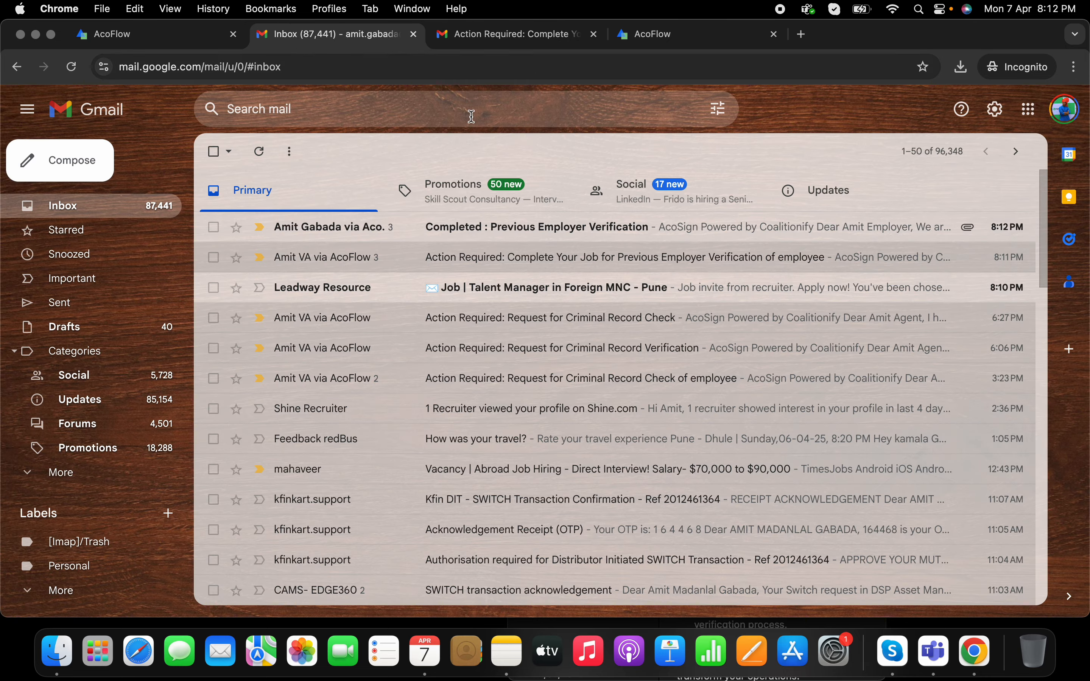
click(518, 226)
scroll(599, 448, down, 4)
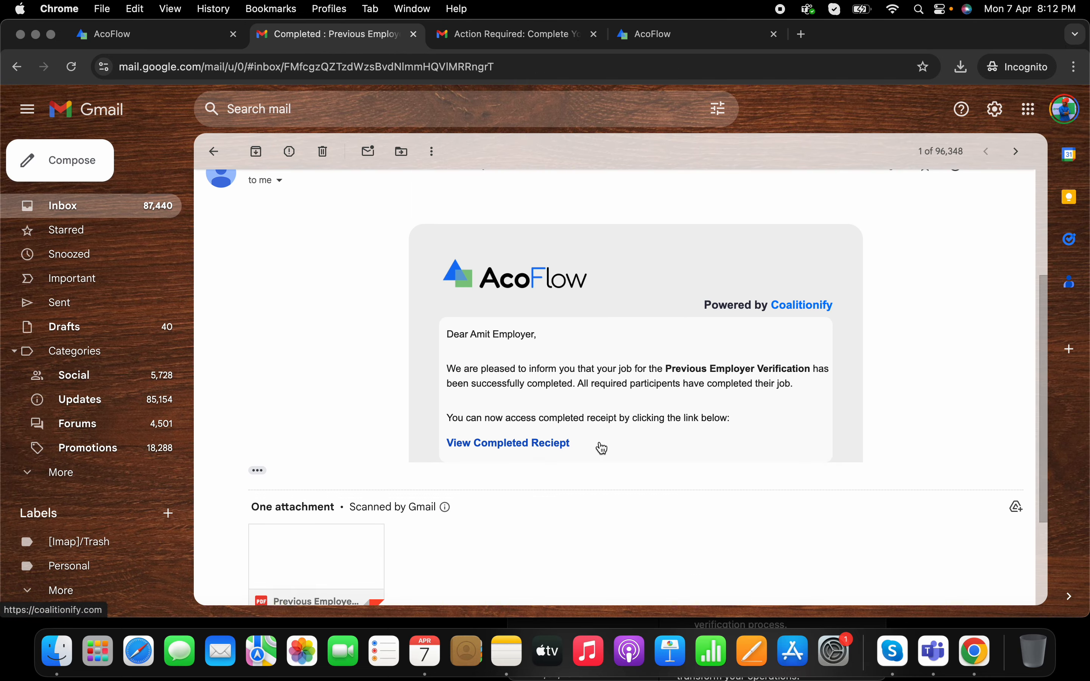
scroll(603, 448, down, 3)
click(348, 396)
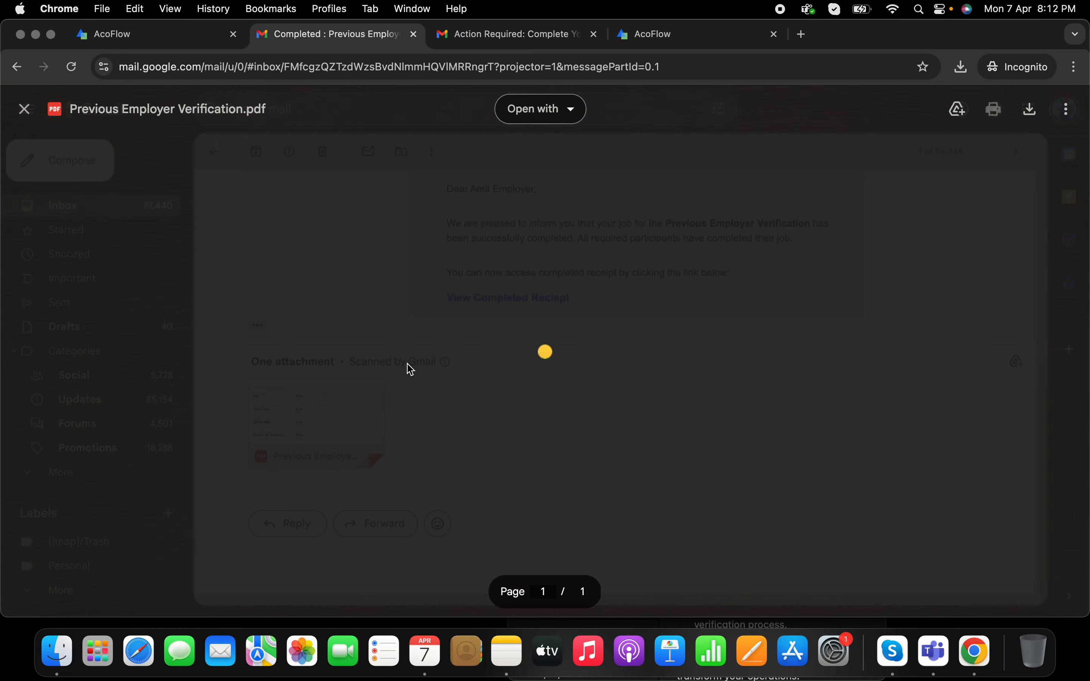
scroll(652, 309, down, 1)
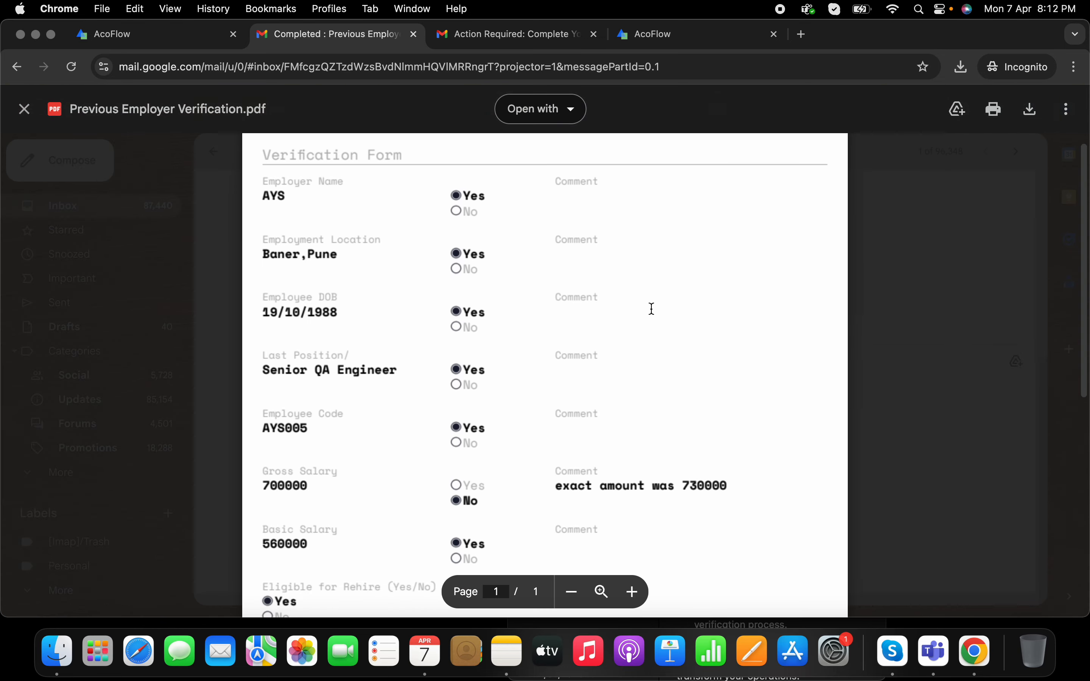
scroll(652, 309, down, 10)
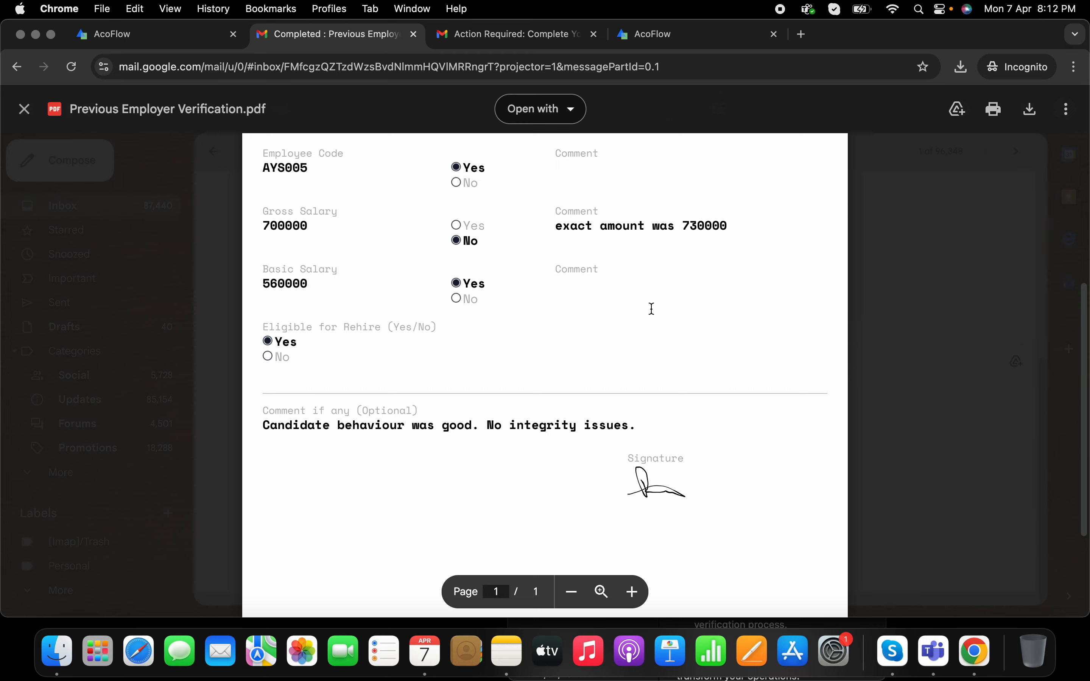
scroll(652, 309, up, 11)
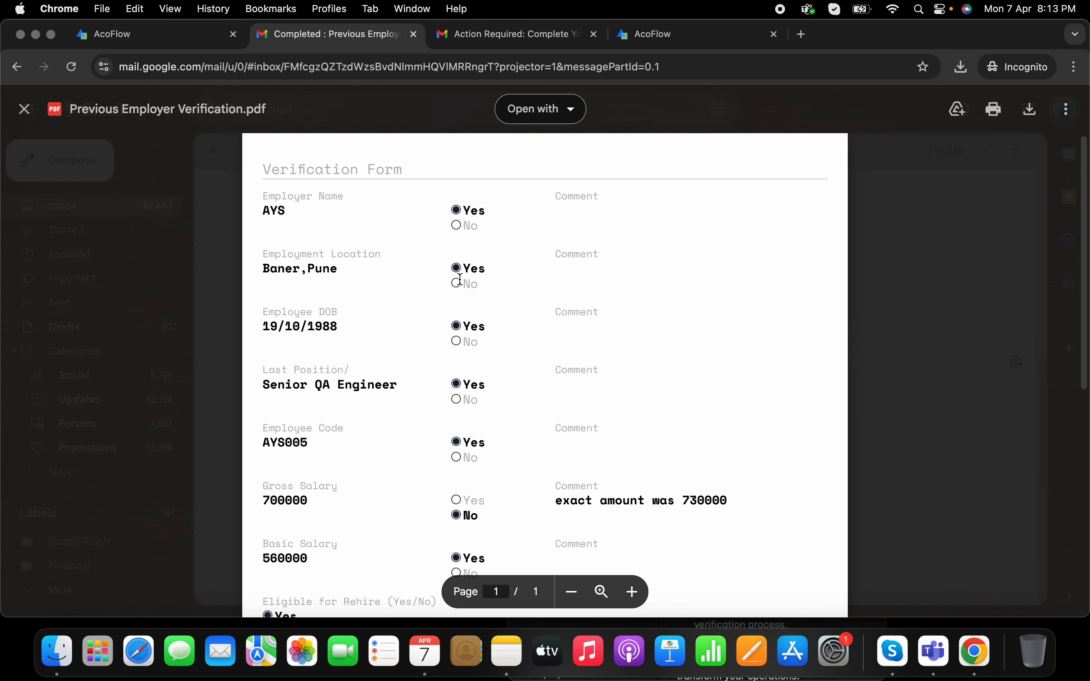
click(26, 116)
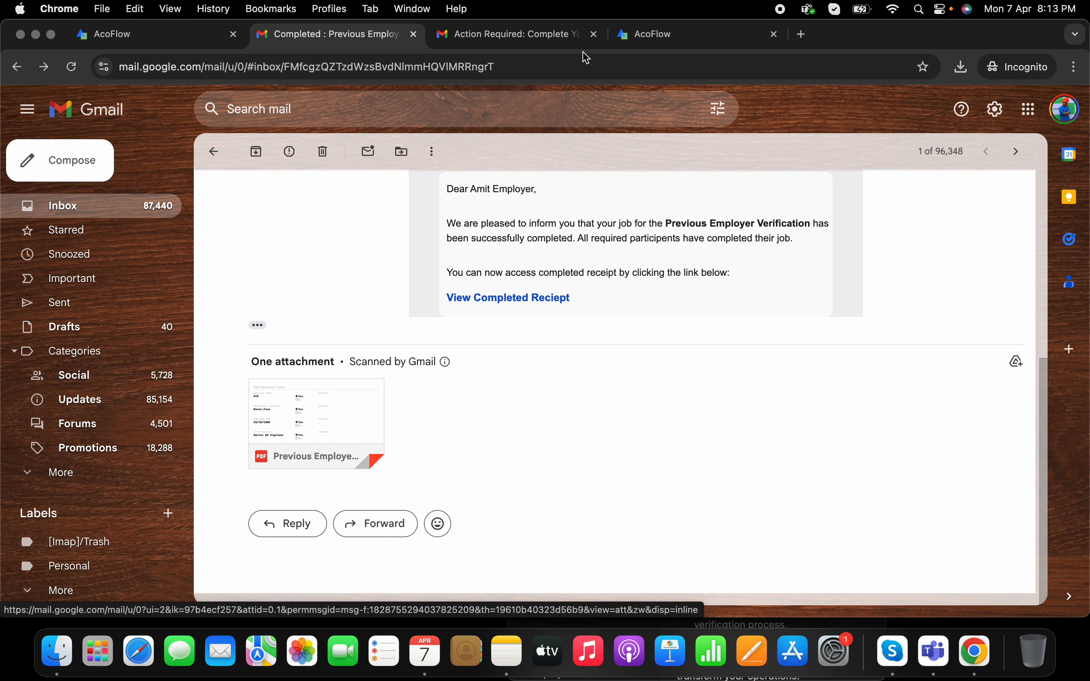
click(216, 152)
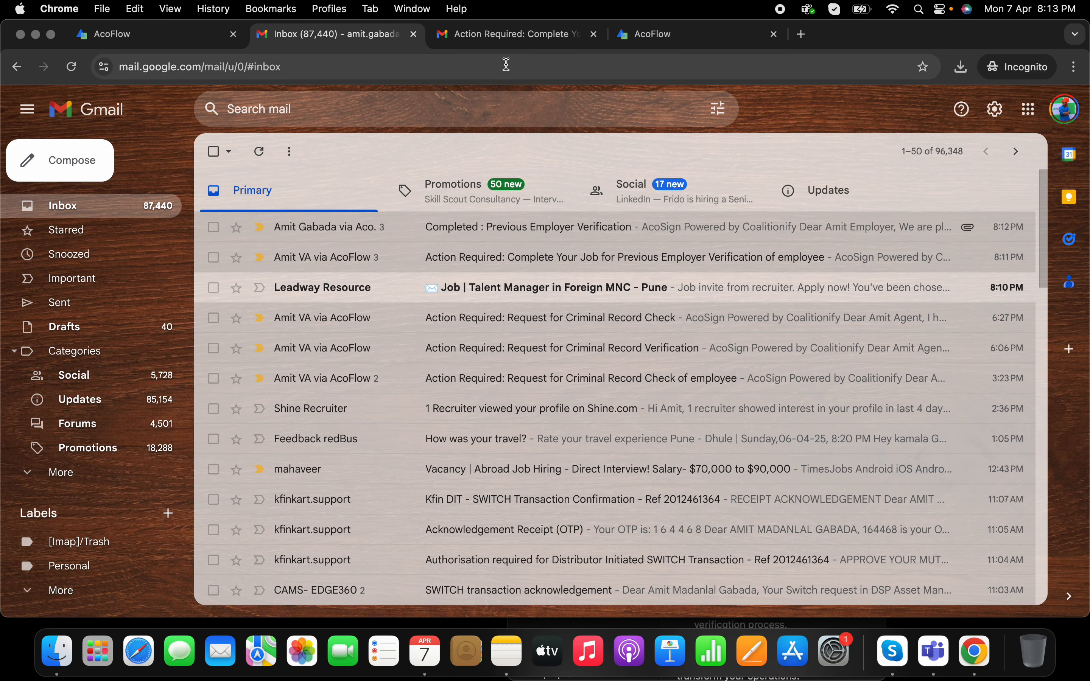
Step: In the second mailbox, open the Completed Previous Employer Verification email
click(504, 36)
click(266, 152)
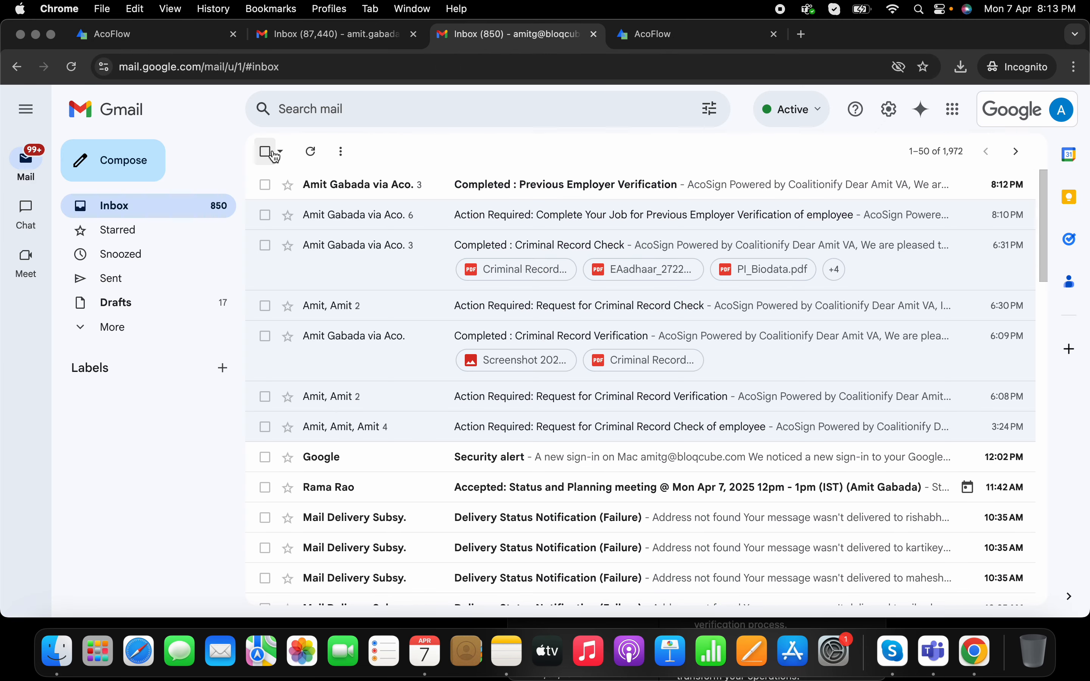
click(527, 185)
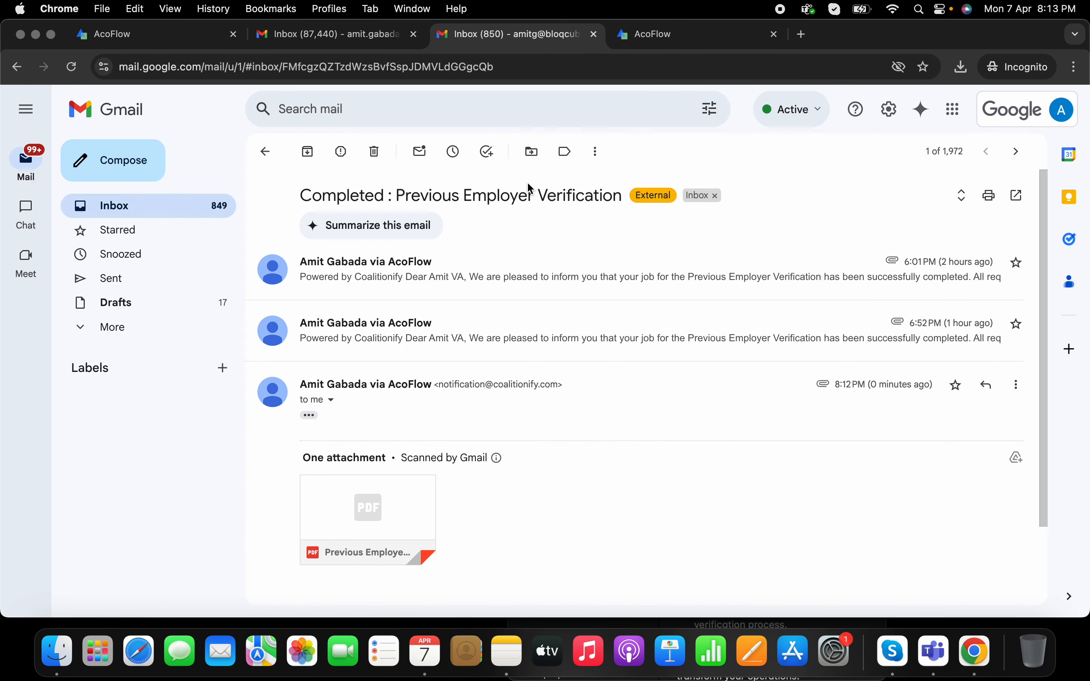
Step: Preview the attached verification form PDF, then bring up the read-only AcoFlow Verification Form
click(356, 503)
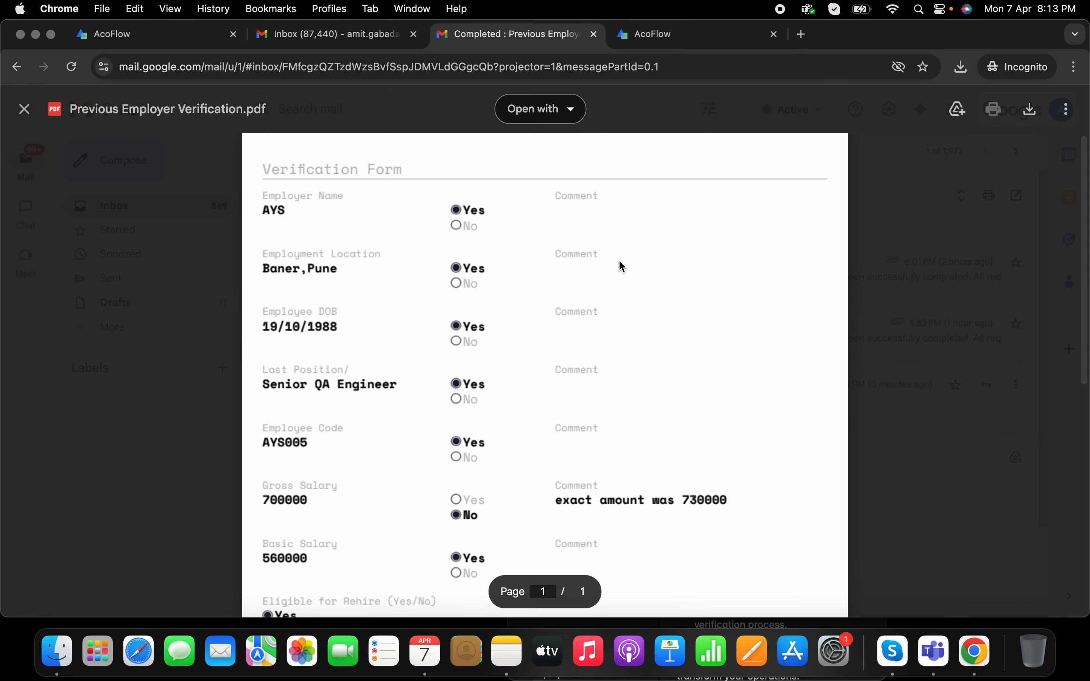
scroll(443, 299, down, 3)
scroll(444, 299, down, 10)
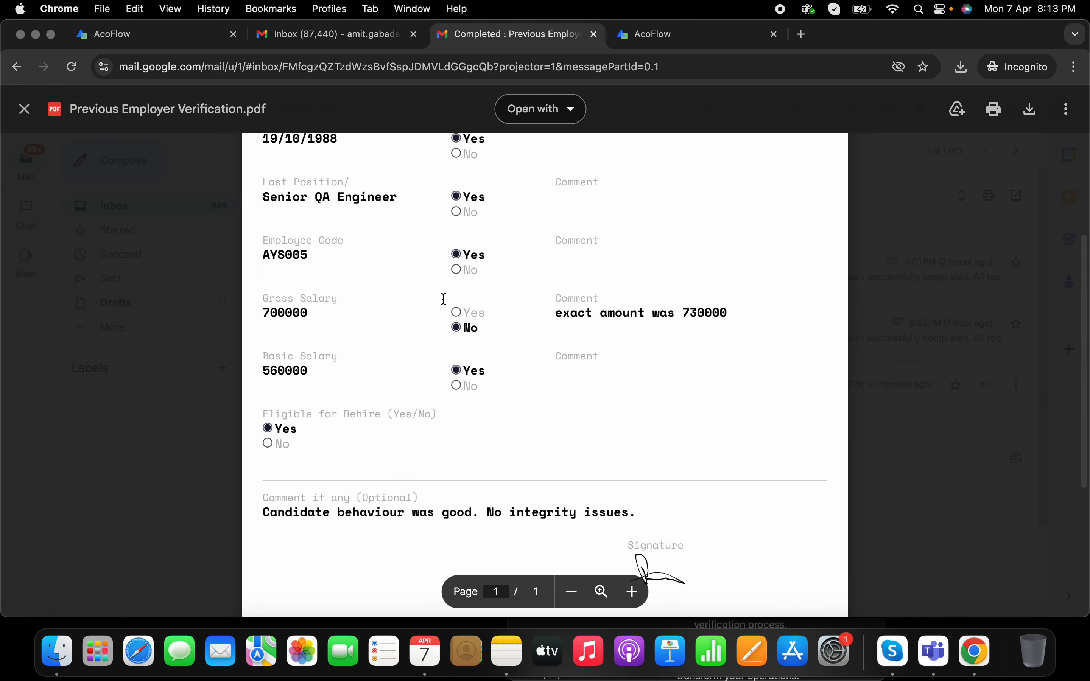
scroll(443, 298, up, 10)
click(24, 109)
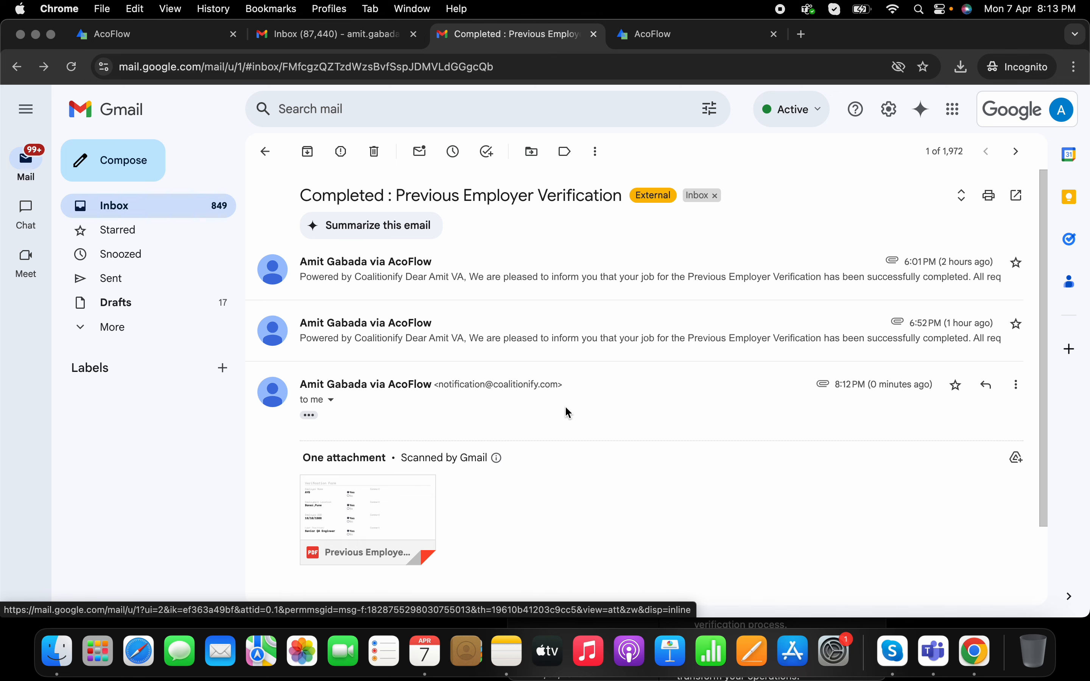
click(694, 45)
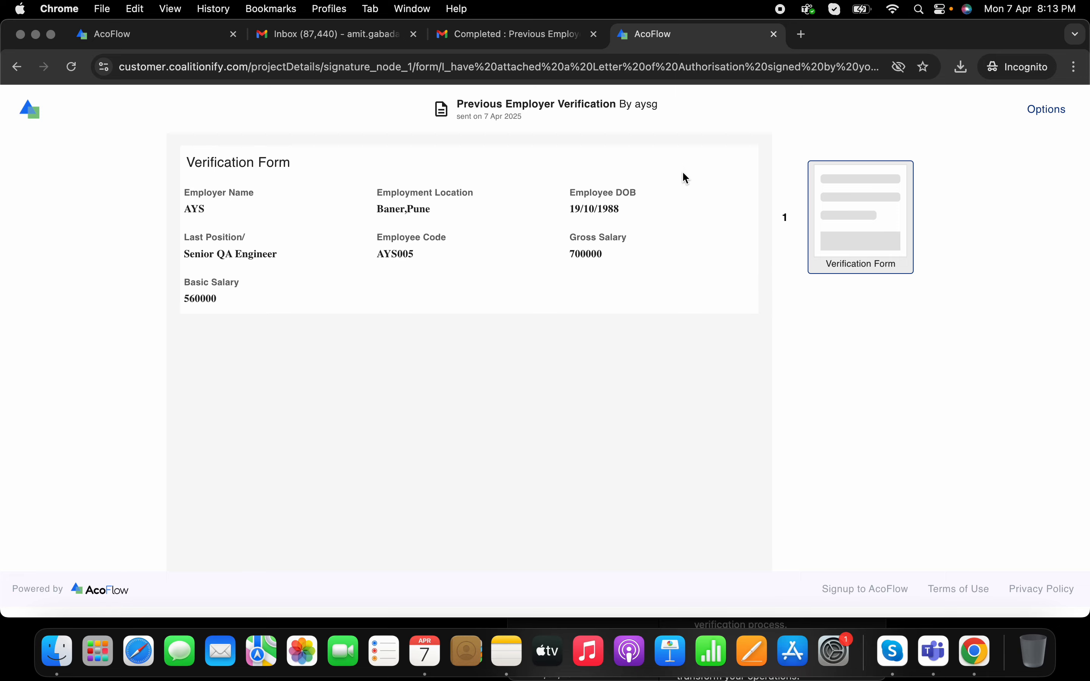
Step: From the AcoFlow dashboard's full workflow list, open the Previous Employer Verification workflow
click(355, 36)
click(171, 34)
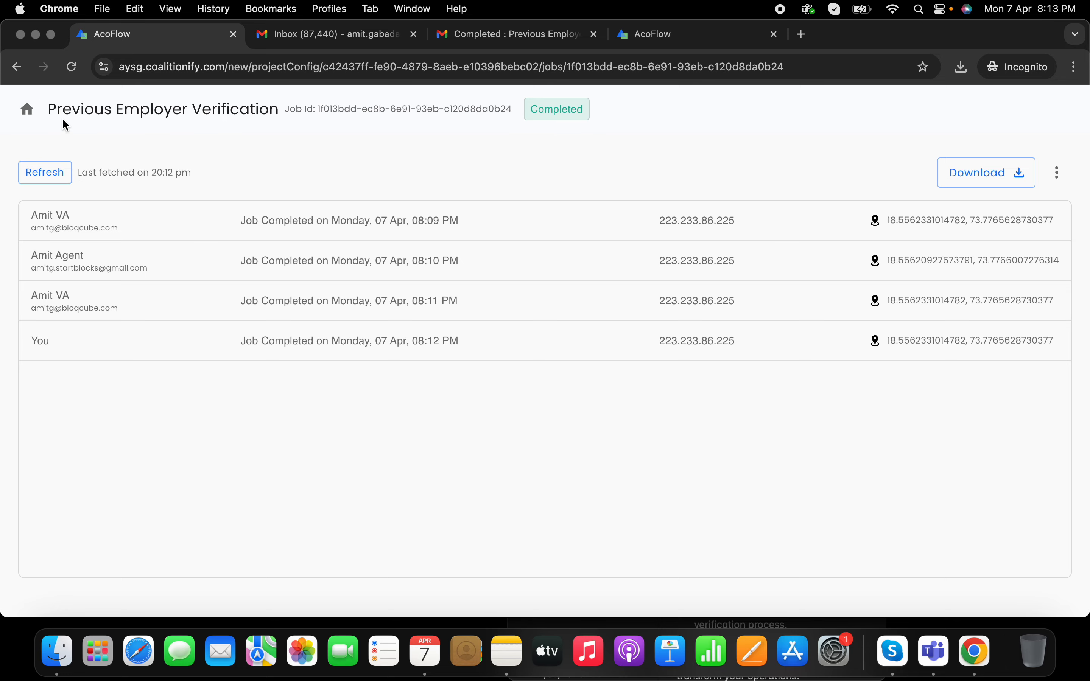
click(38, 118)
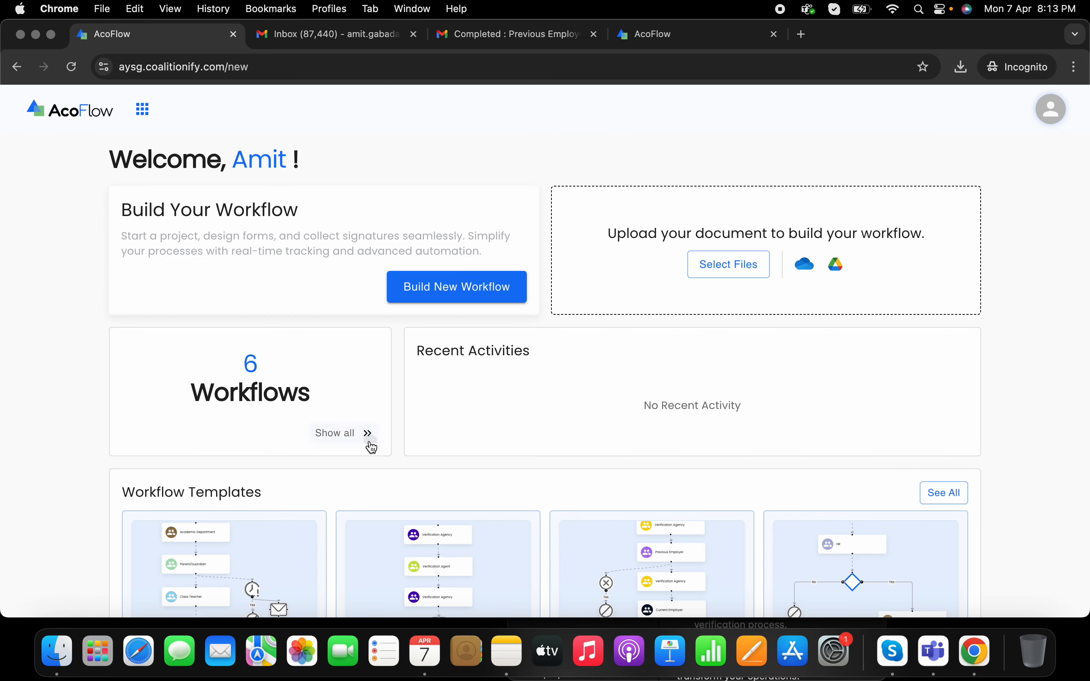
click(370, 440)
click(165, 297)
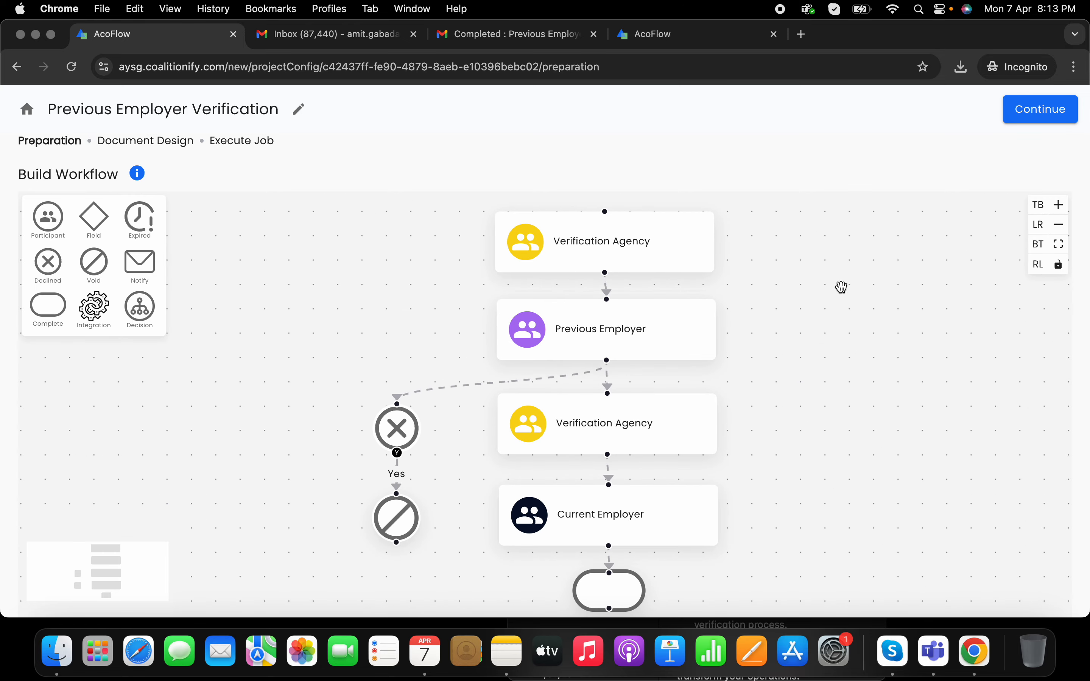
Step: Advance past document design to the workflow's Execute Job stage
click(1035, 113)
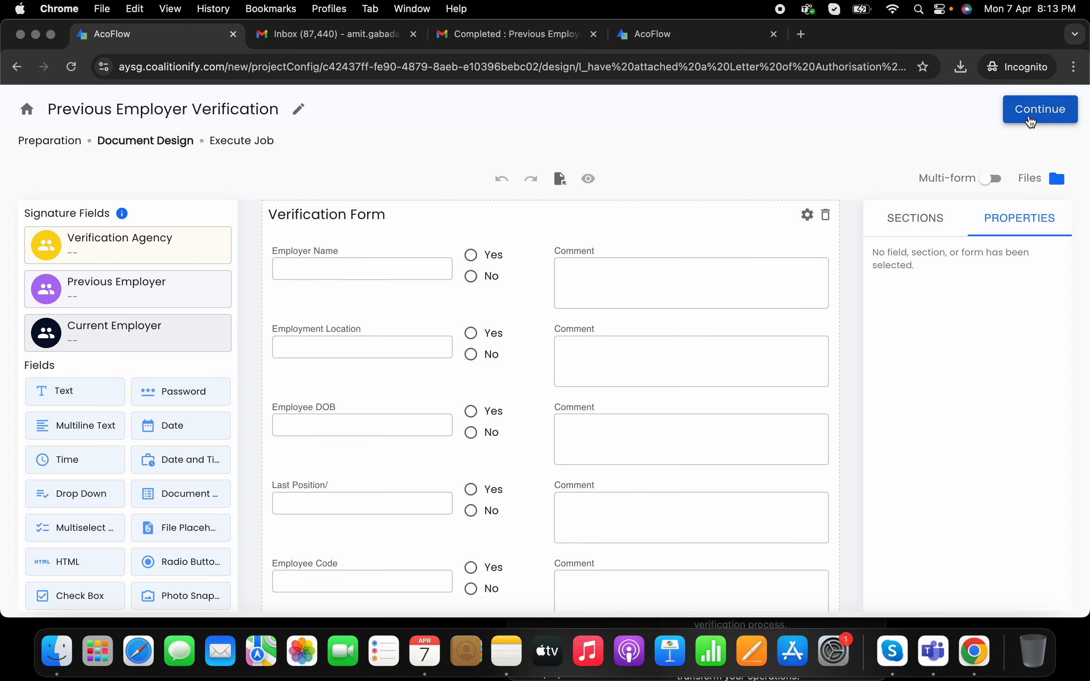
scroll(699, 480, down, 10)
scroll(699, 481, up, 10)
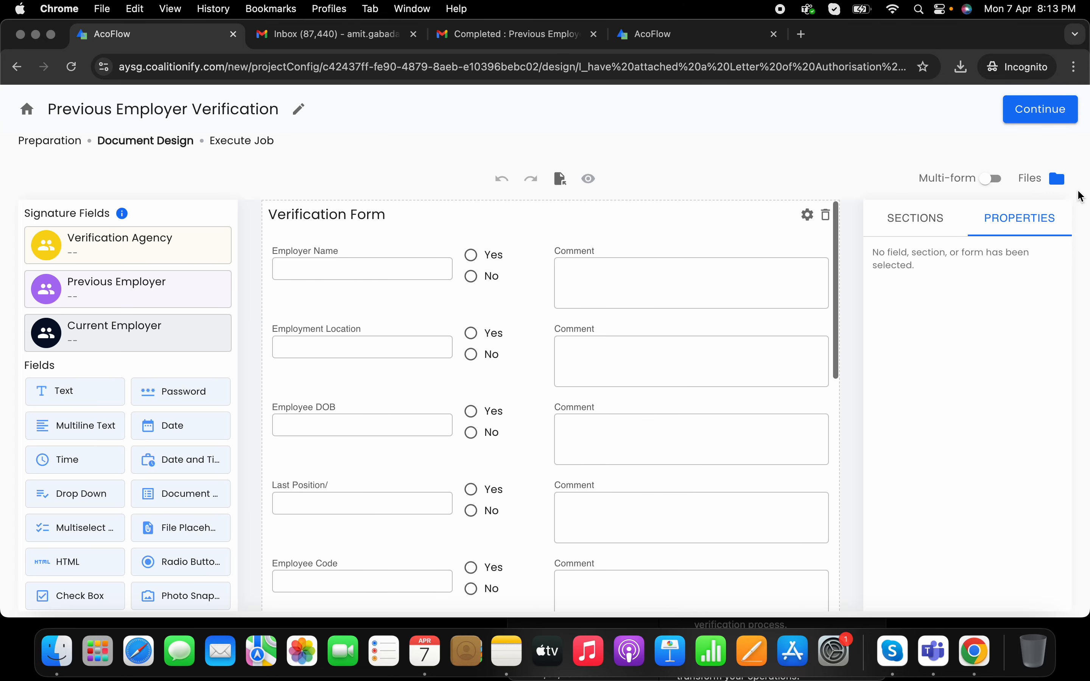
click(1036, 115)
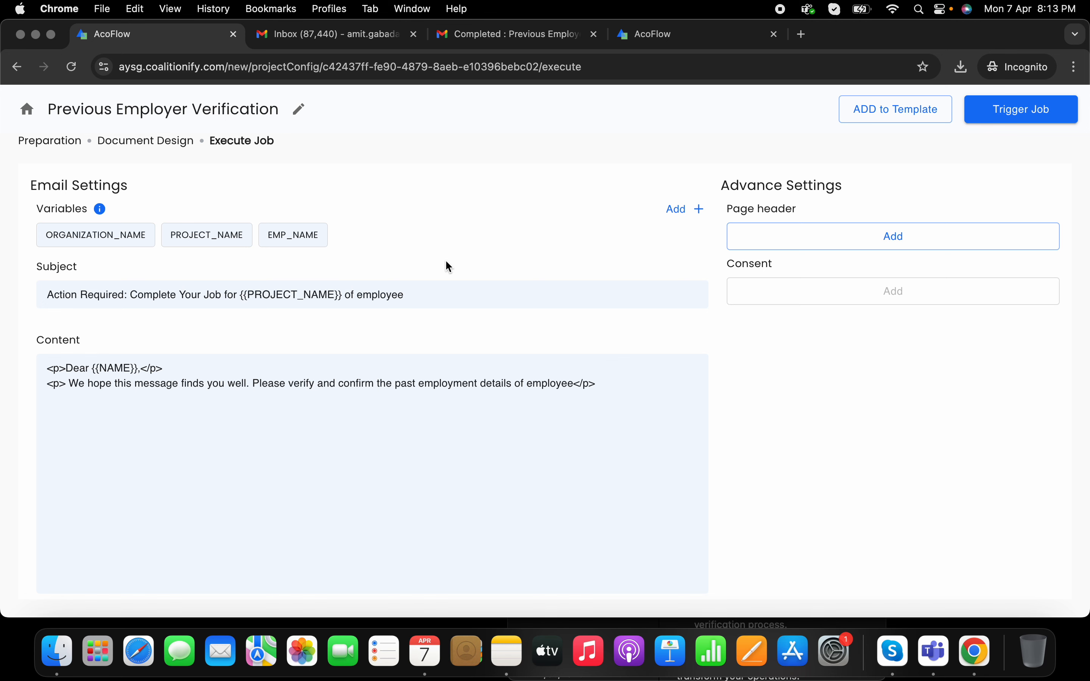
Step: Start a new job and fill the Verification Agency and previous employer from suggested contacts
click(1028, 119)
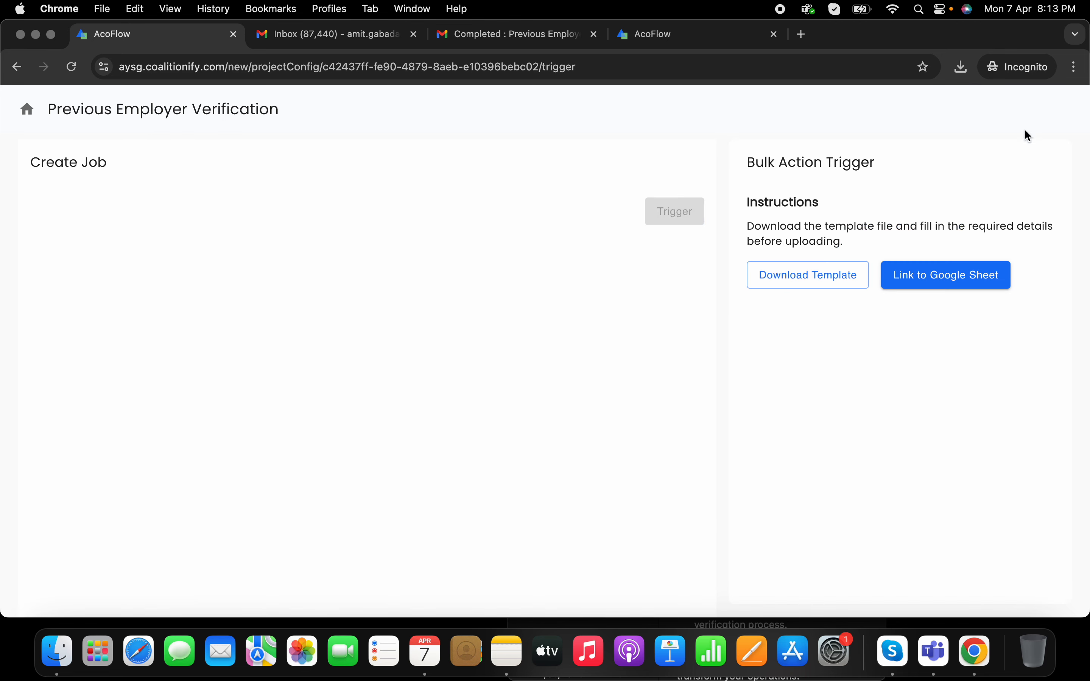
click(224, 227)
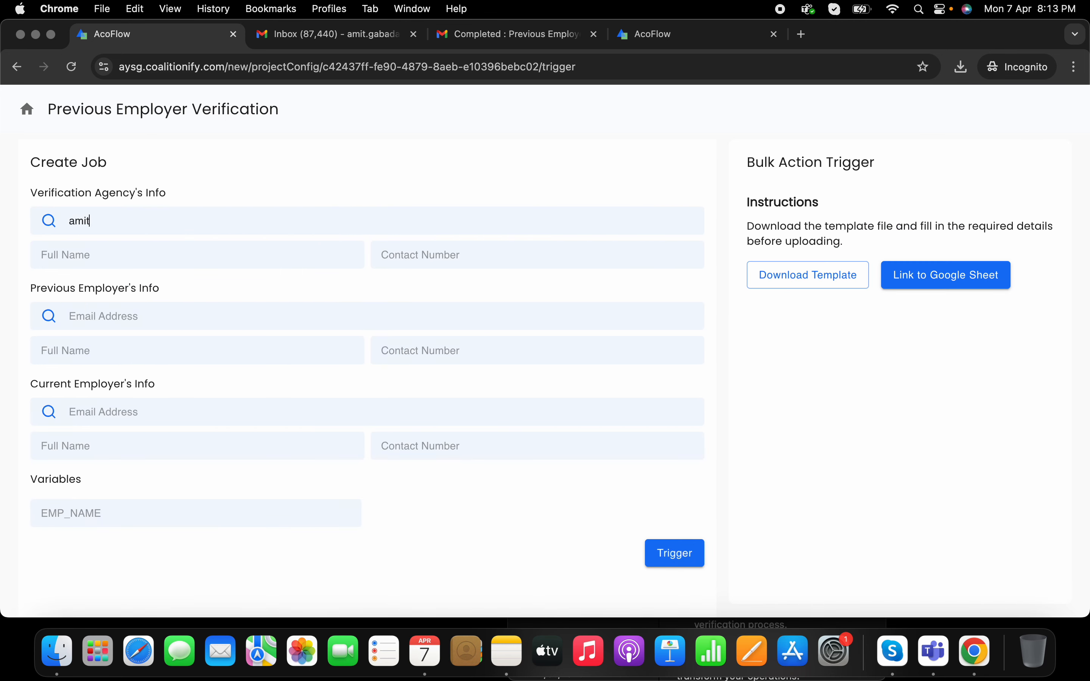
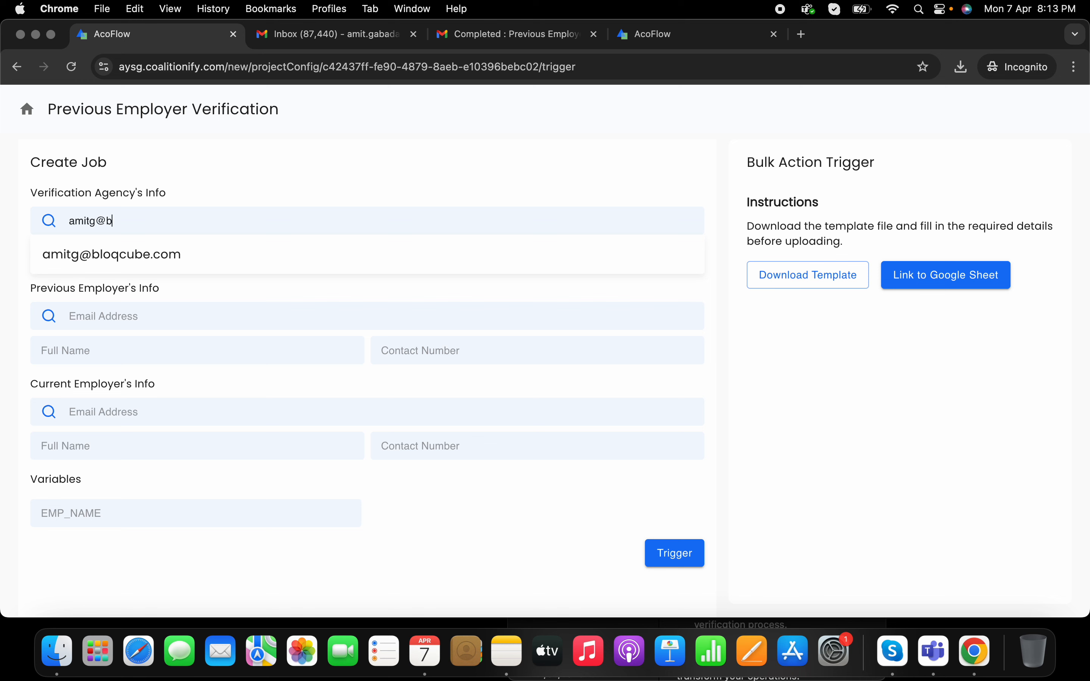
click(151, 255)
click(146, 326)
text(am)
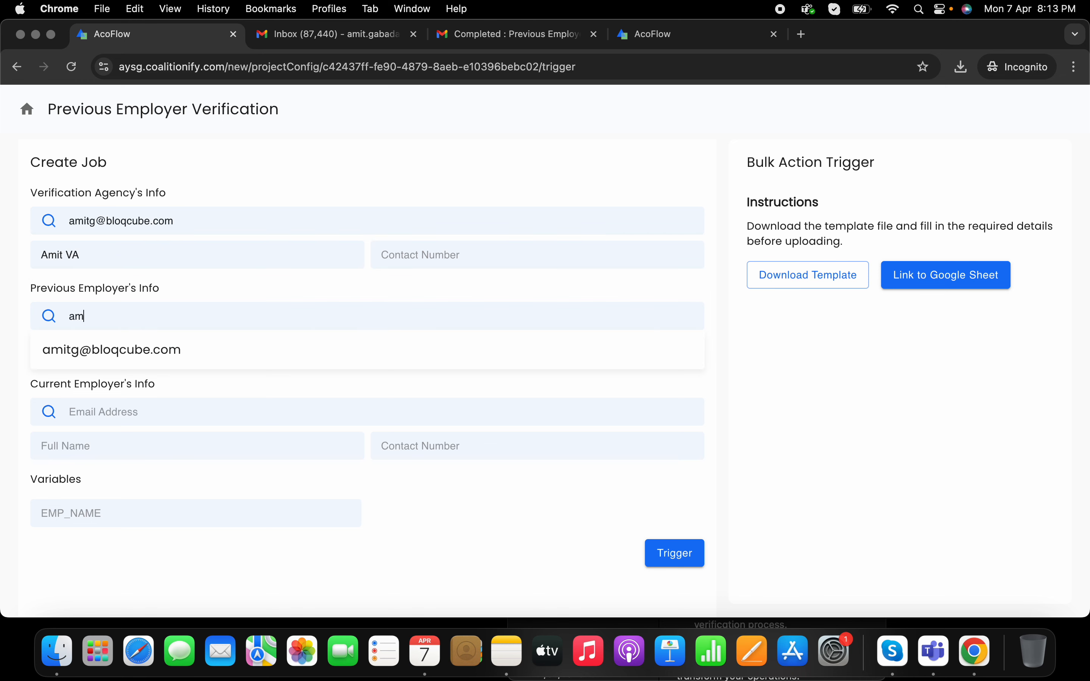
text(itg.star)
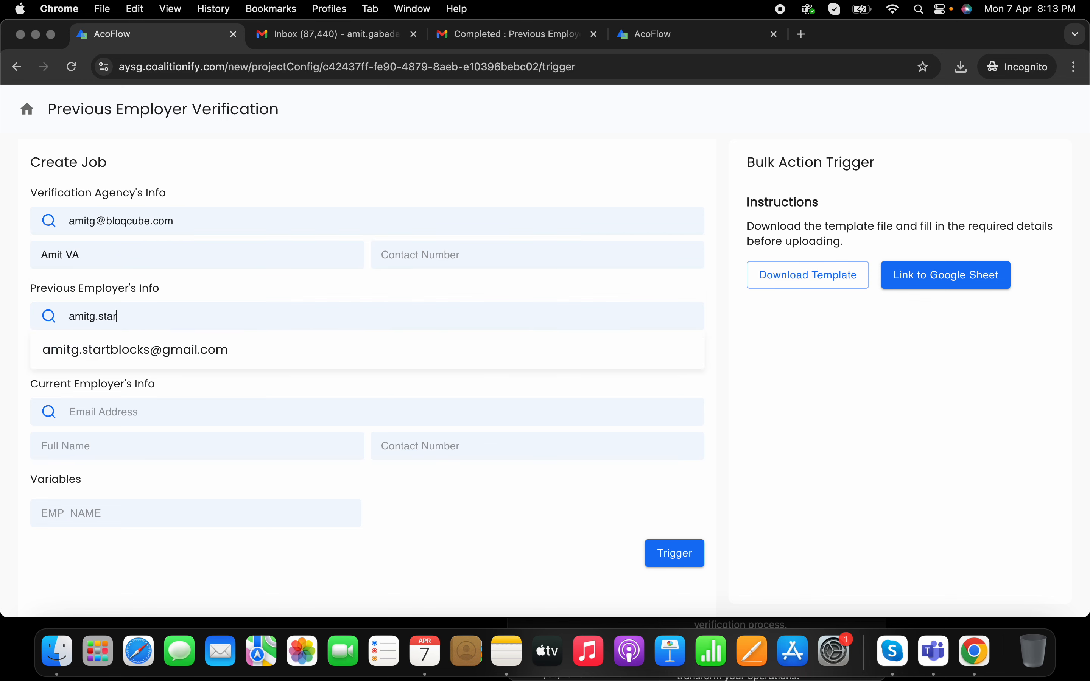
click(143, 345)
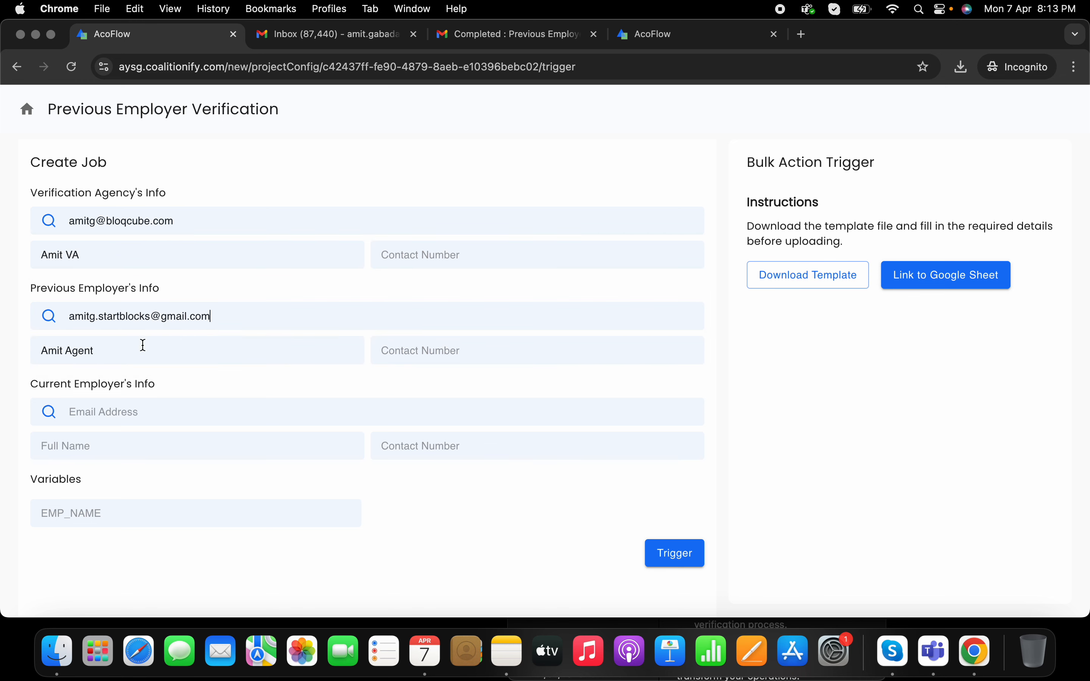
Step: Enter the current employer's email and edited full name, fill EMP_NAME, and trigger the job
click(179, 417)
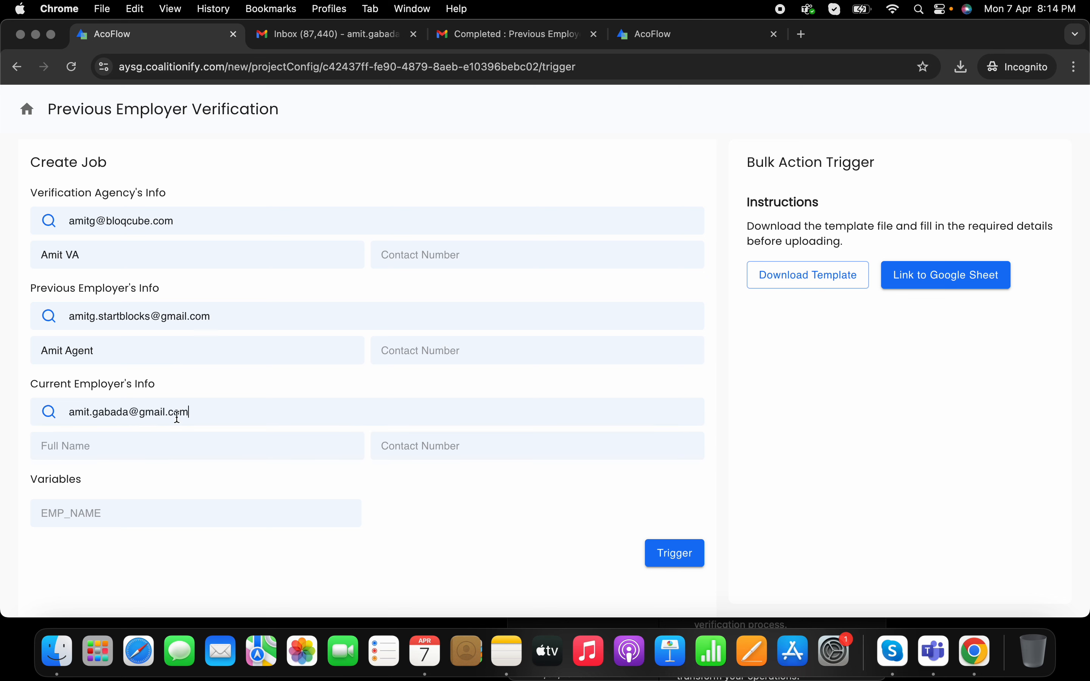
click(166, 436)
click(162, 487)
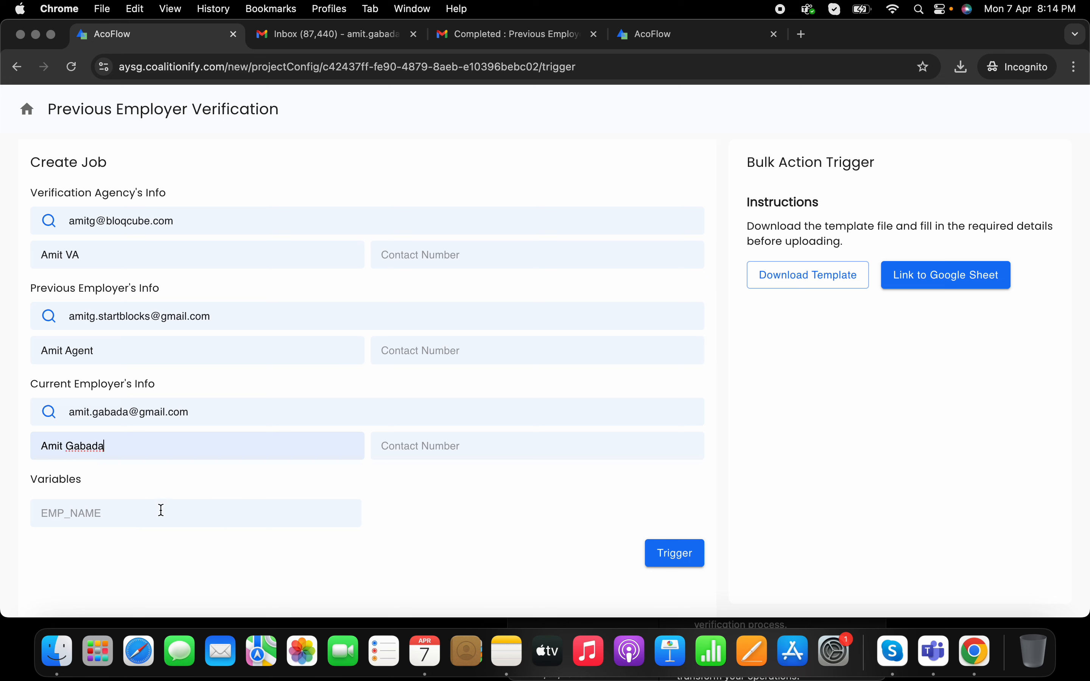
drag(67, 442, 133, 456)
text(HR)
click(88, 512)
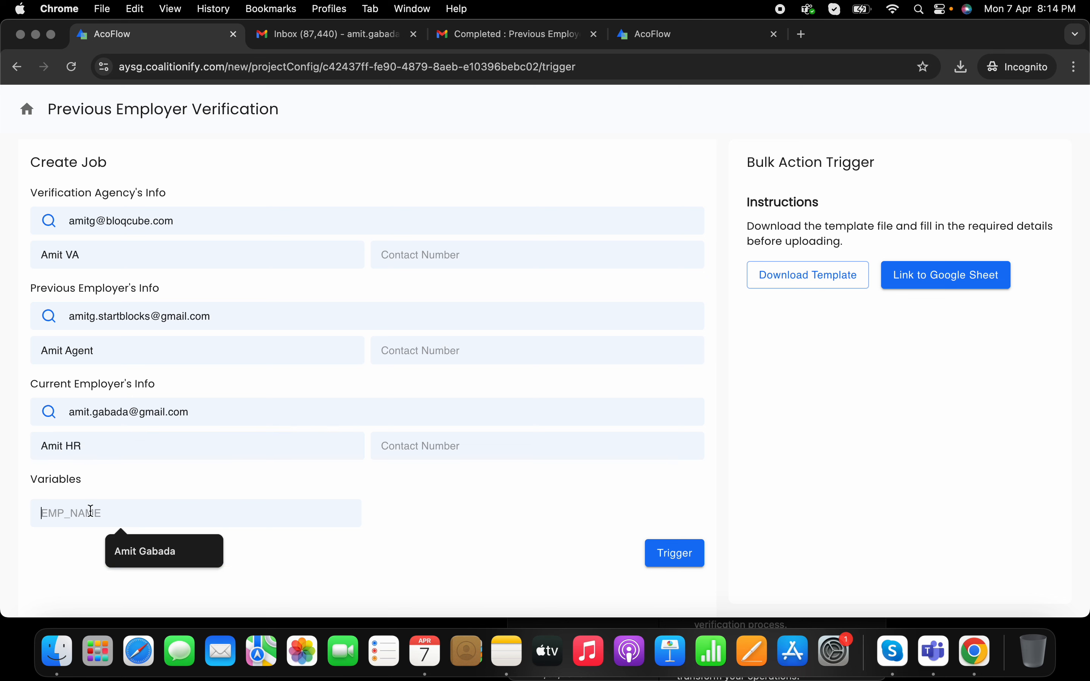
click(149, 551)
click(697, 549)
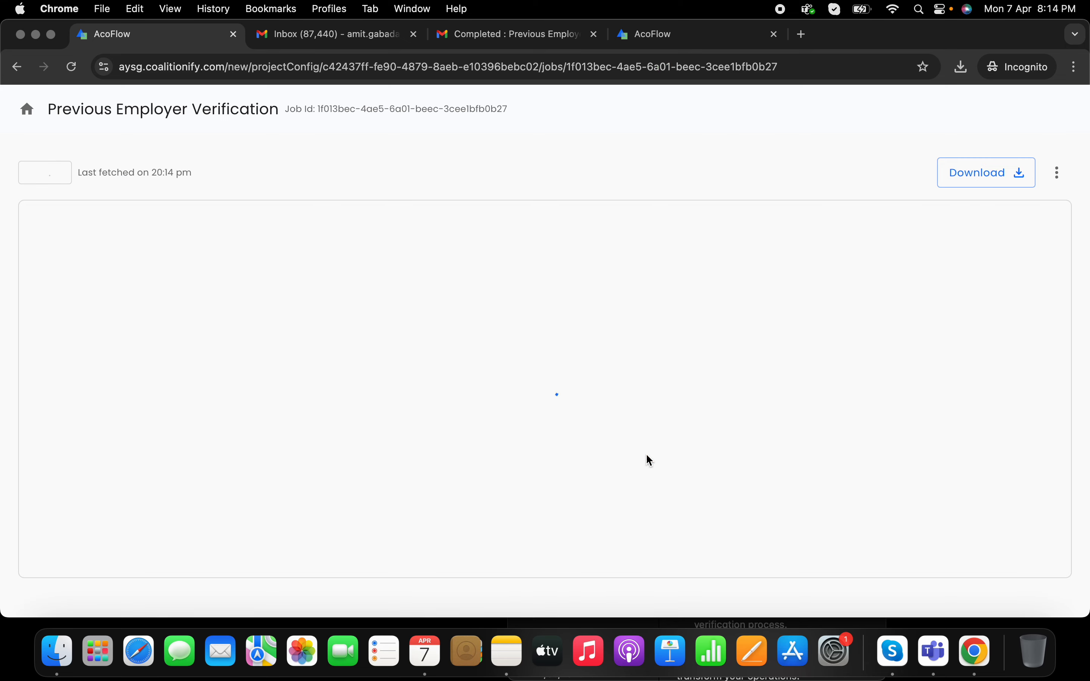
Step: Refresh the new job so it shows In Progress, then go to the agency's mailbox
click(46, 175)
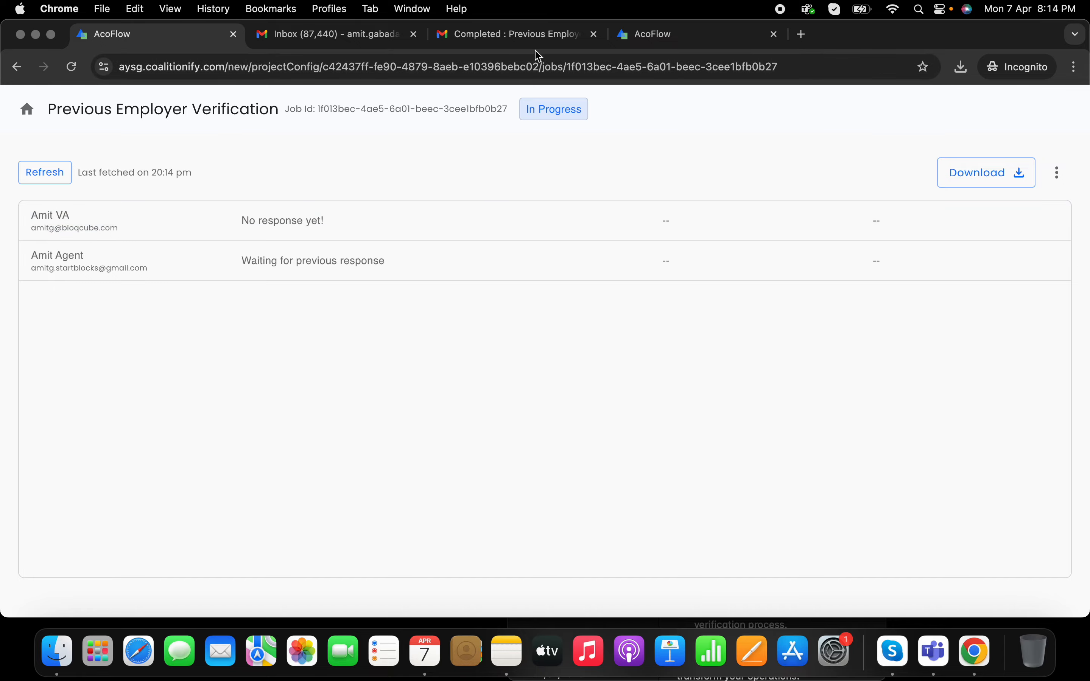
click(534, 34)
Step: Open the newest Action Required verification email and follow its Complete Job link
click(267, 151)
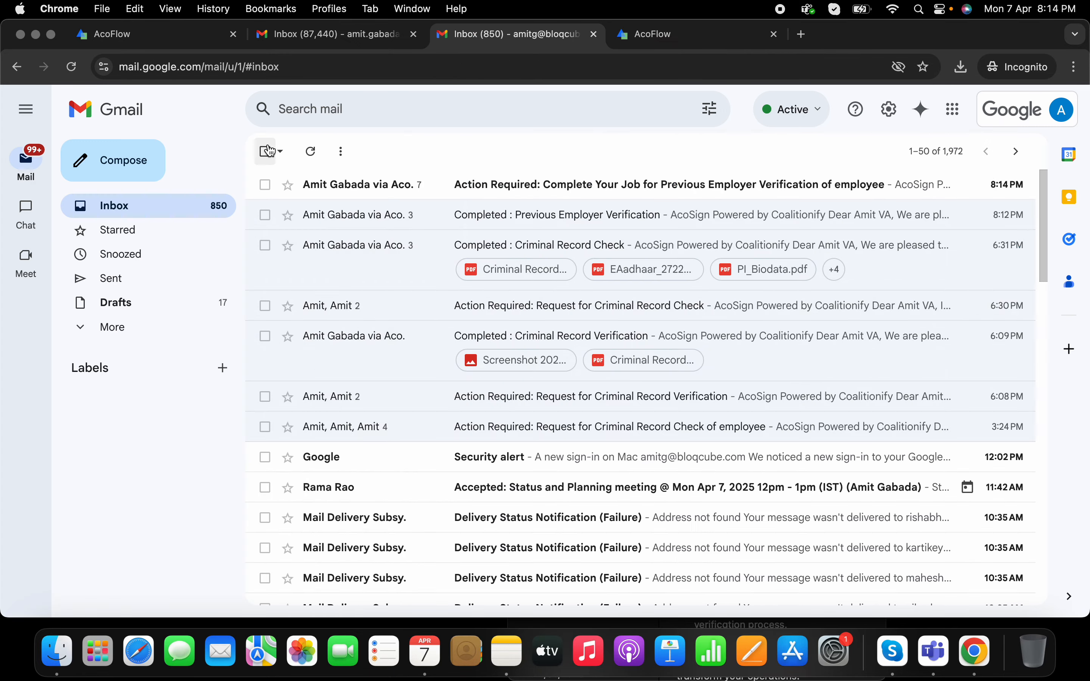
click(566, 187)
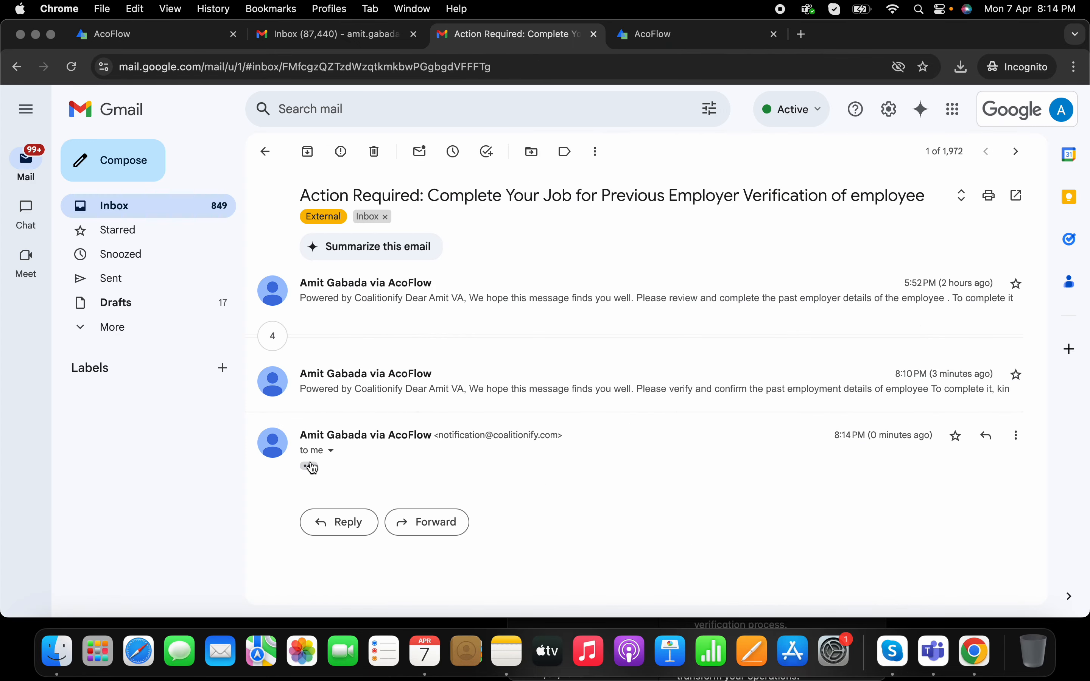
scroll(521, 467, down, 10)
scroll(540, 360, up, 9)
click(549, 285)
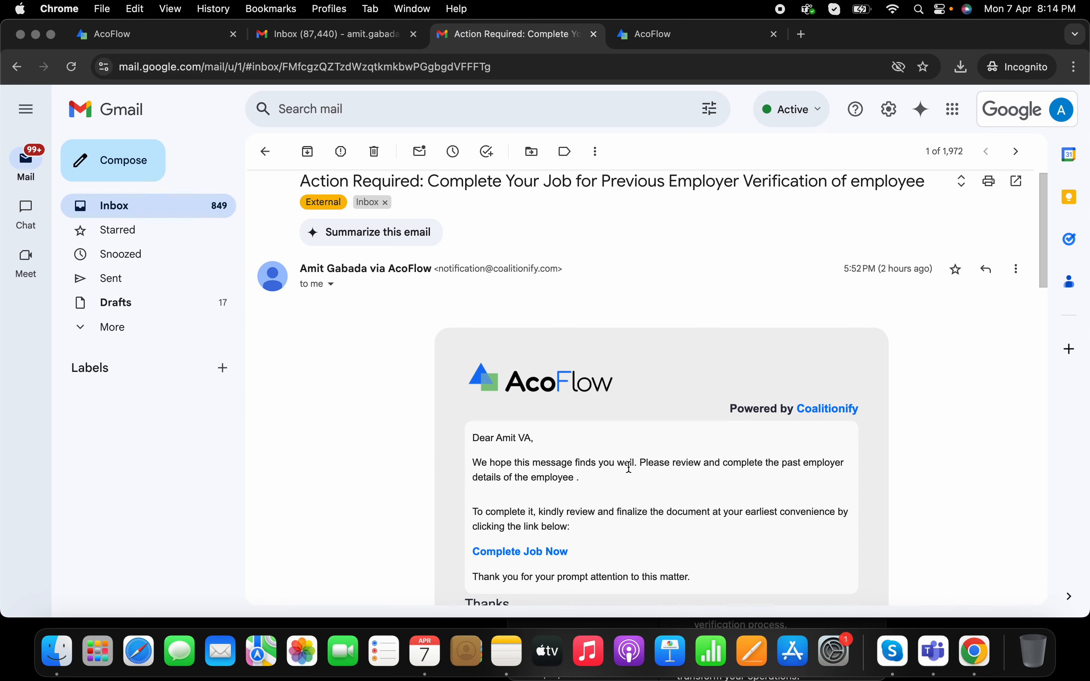
click(266, 152)
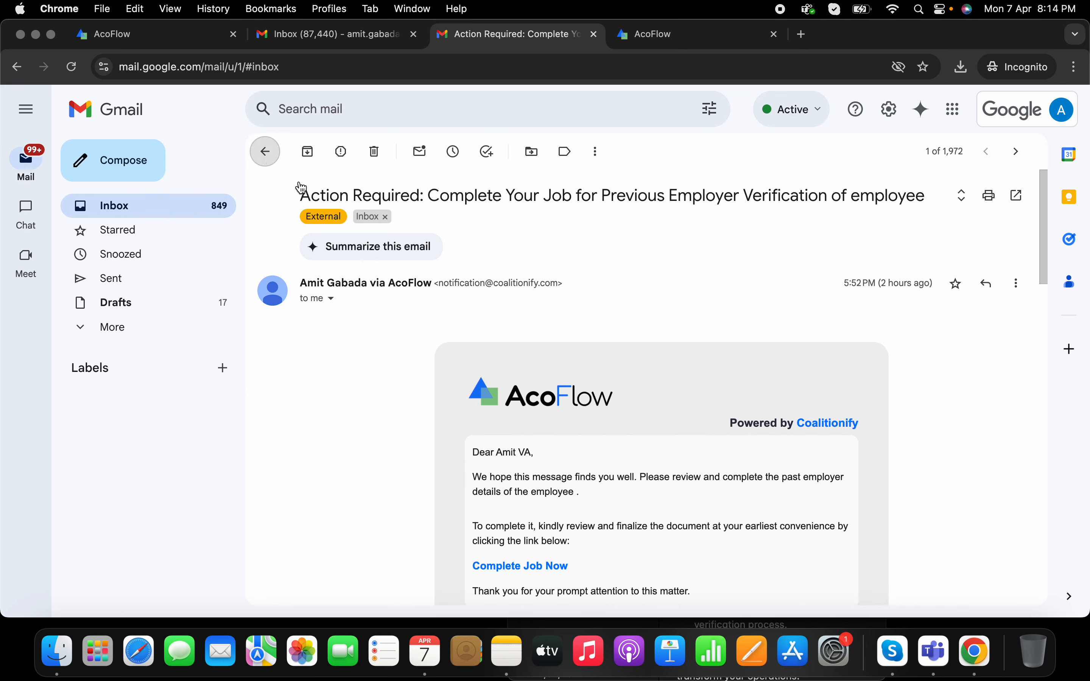
scroll(613, 406, down, 1)
scroll(585, 423, up, 2)
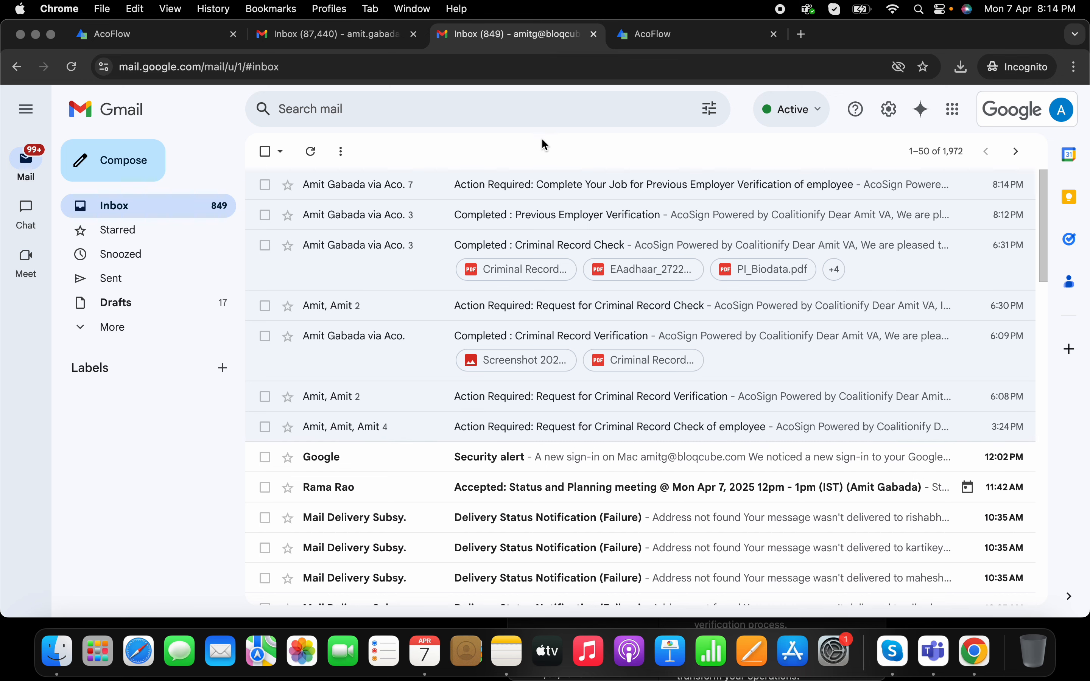
click(551, 184)
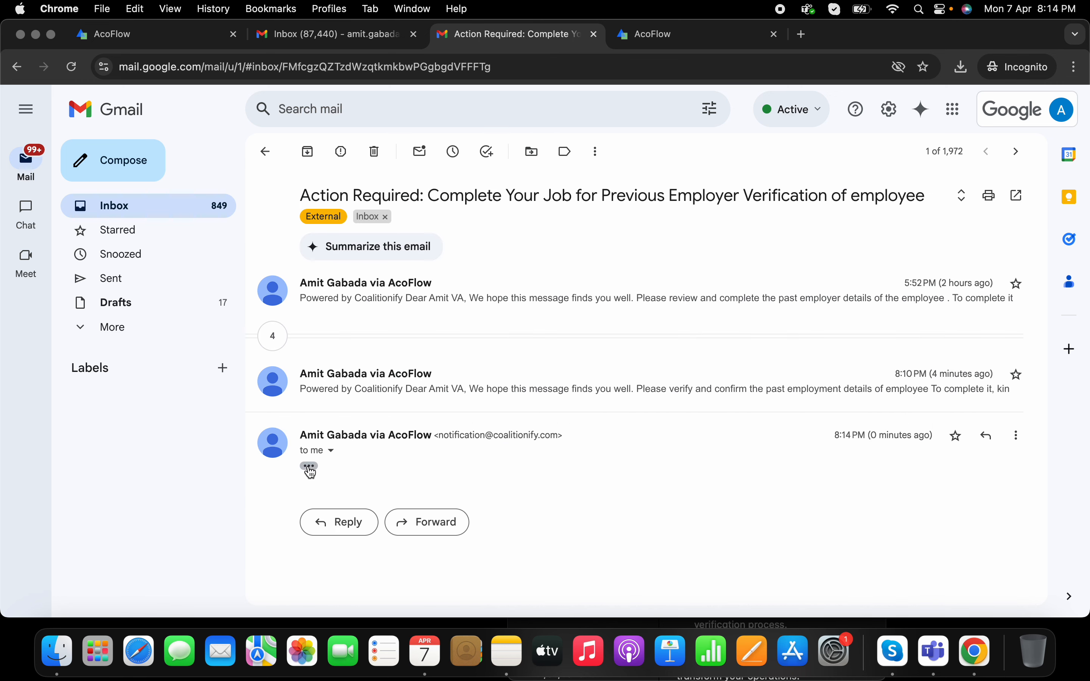
scroll(545, 450, down, 5)
click(555, 435)
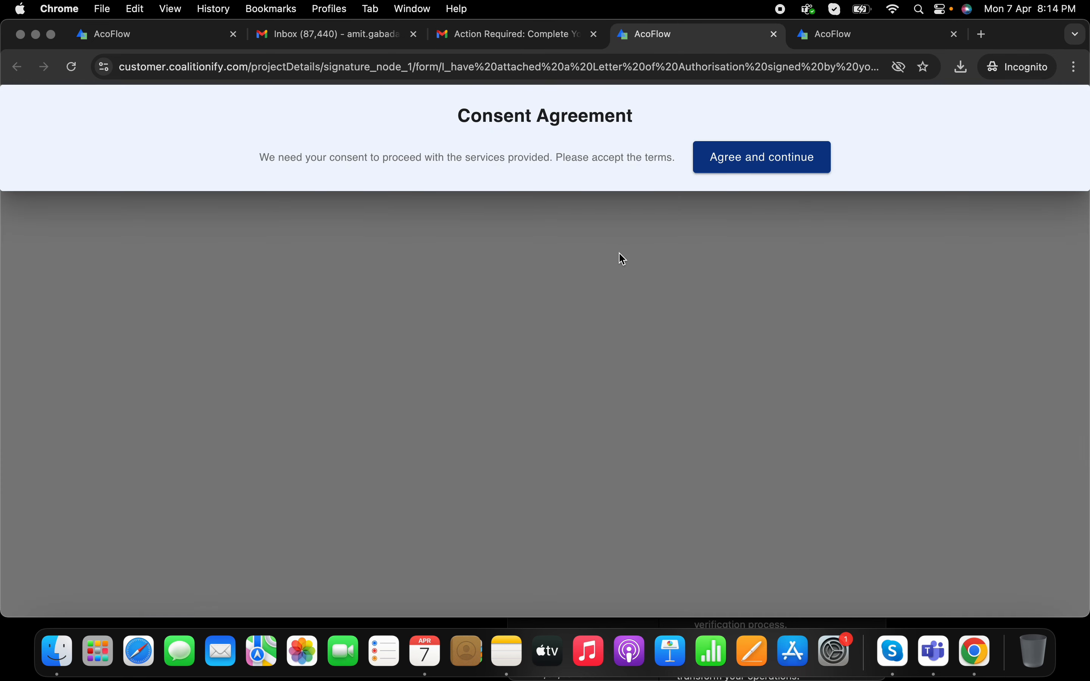
click(761, 158)
click(275, 261)
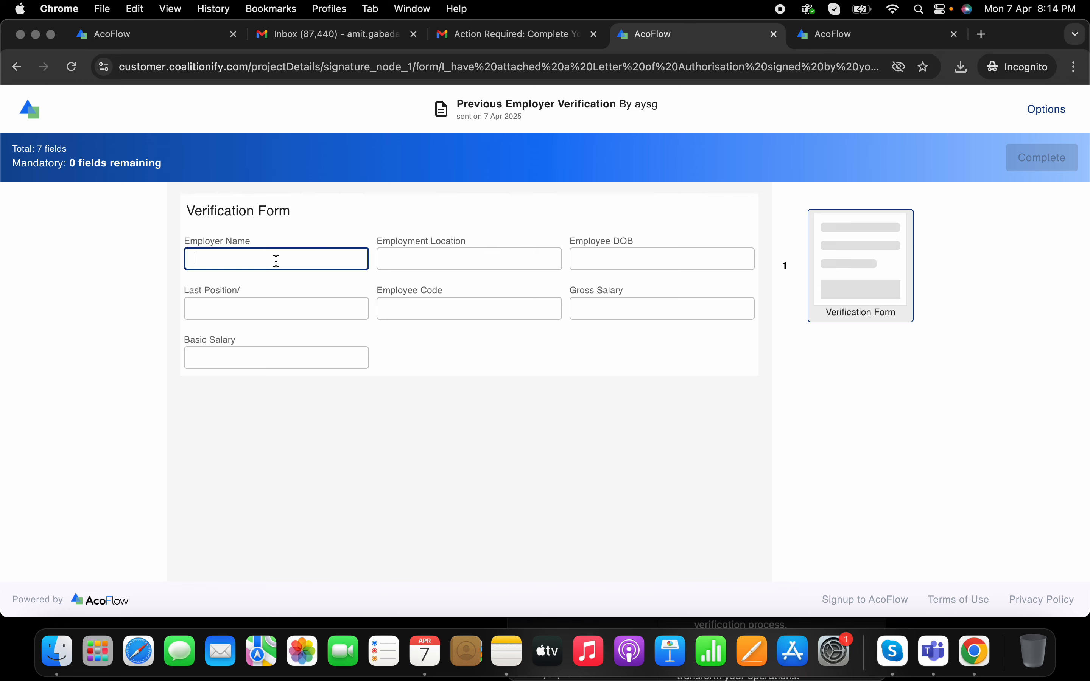
text(AYS)
click(397, 269)
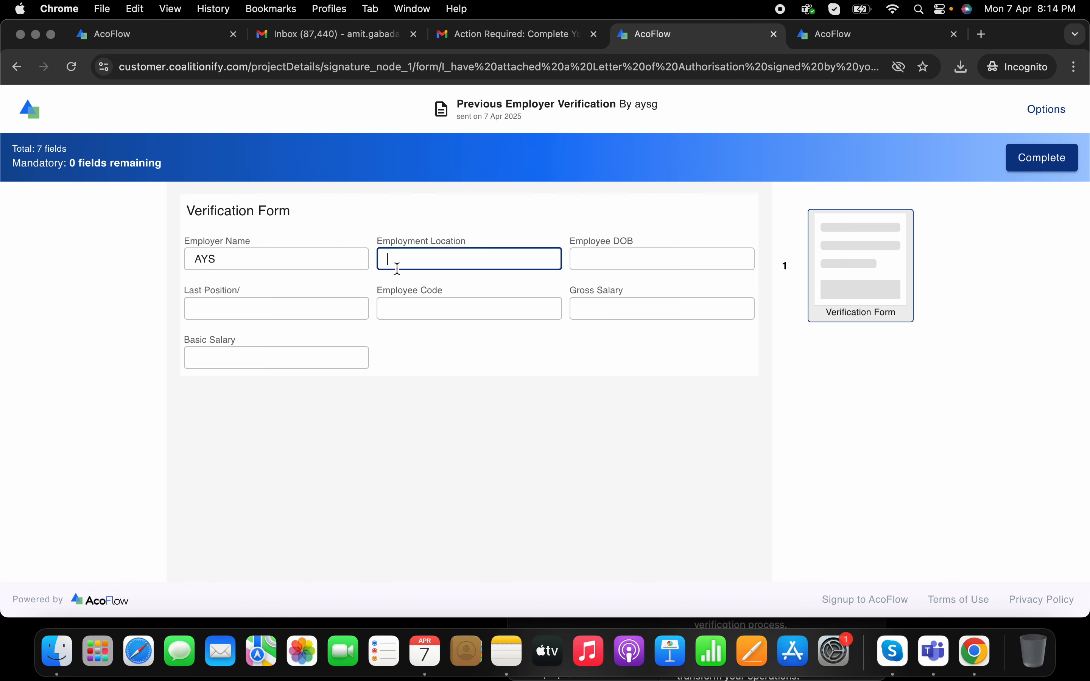
text(Baner,Pune)
click(599, 260)
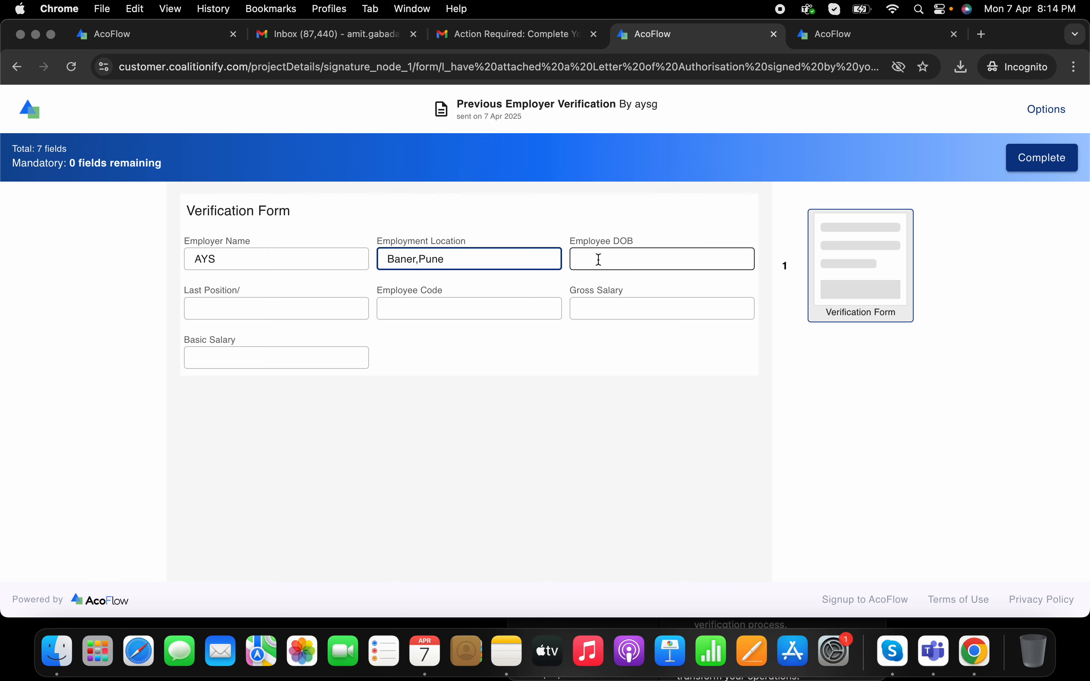
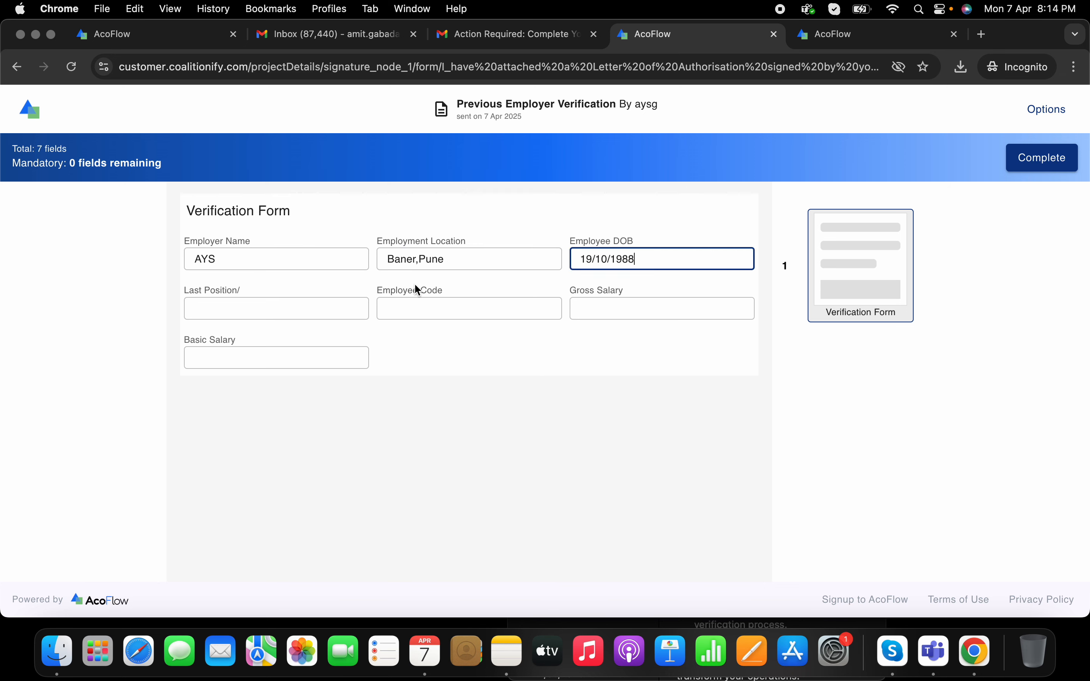
Step: Enter Senior QA, code AYS005, gross 750000 and basic 550000, then submit and view the job
key(Tab)
text(S)
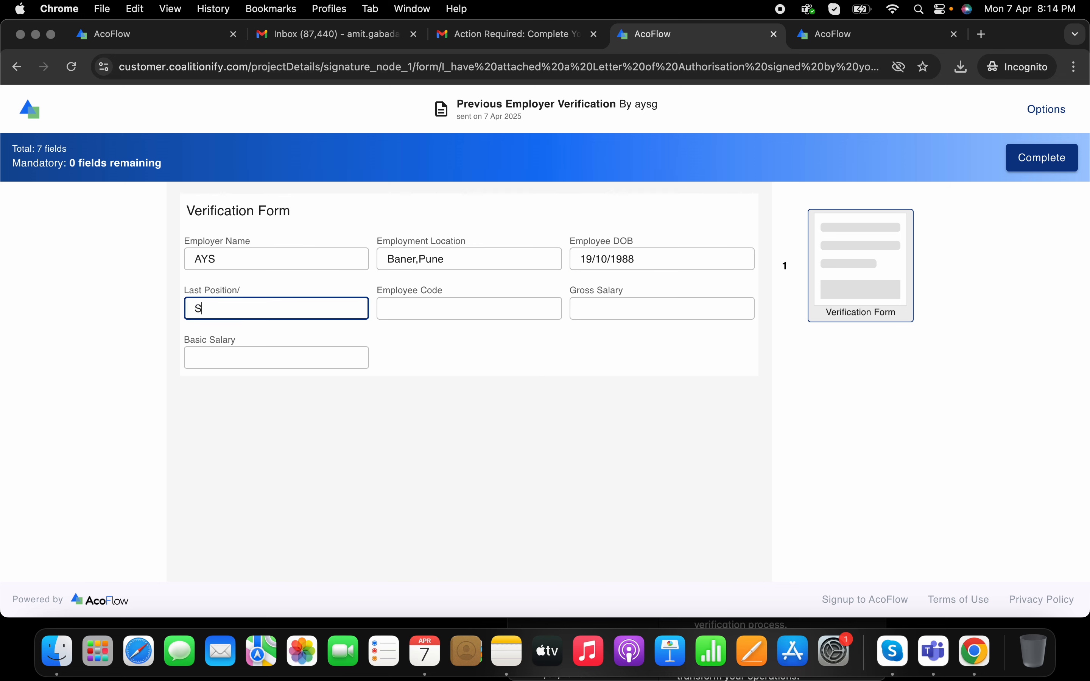
text(enior QA)
click(504, 309)
text(AYS00)
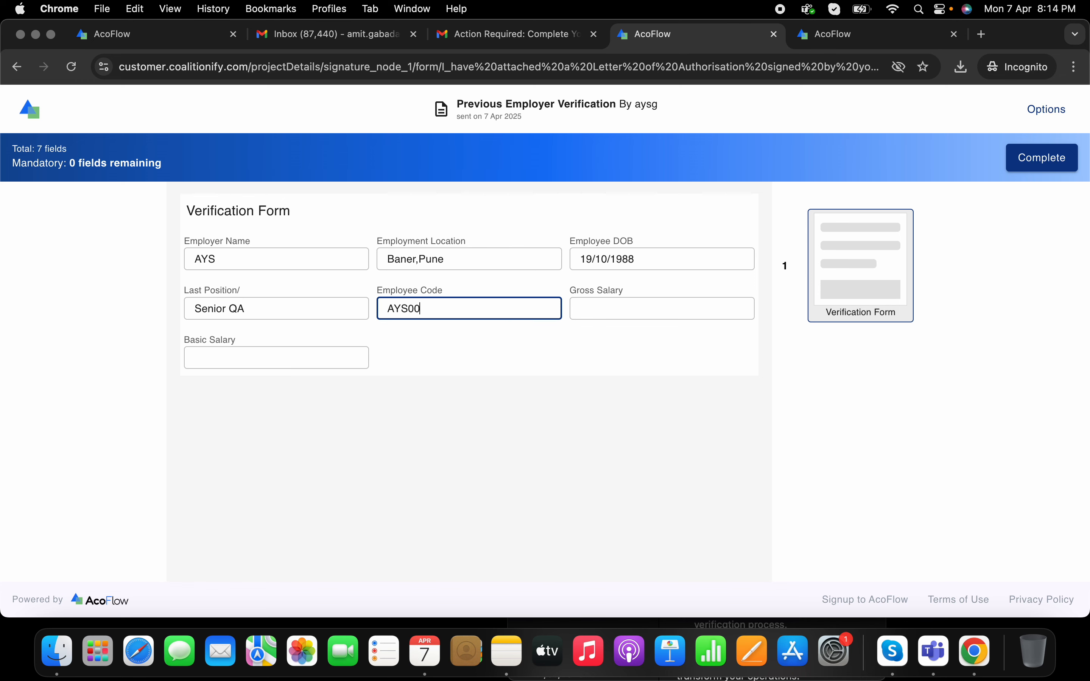
text(5)
click(595, 310)
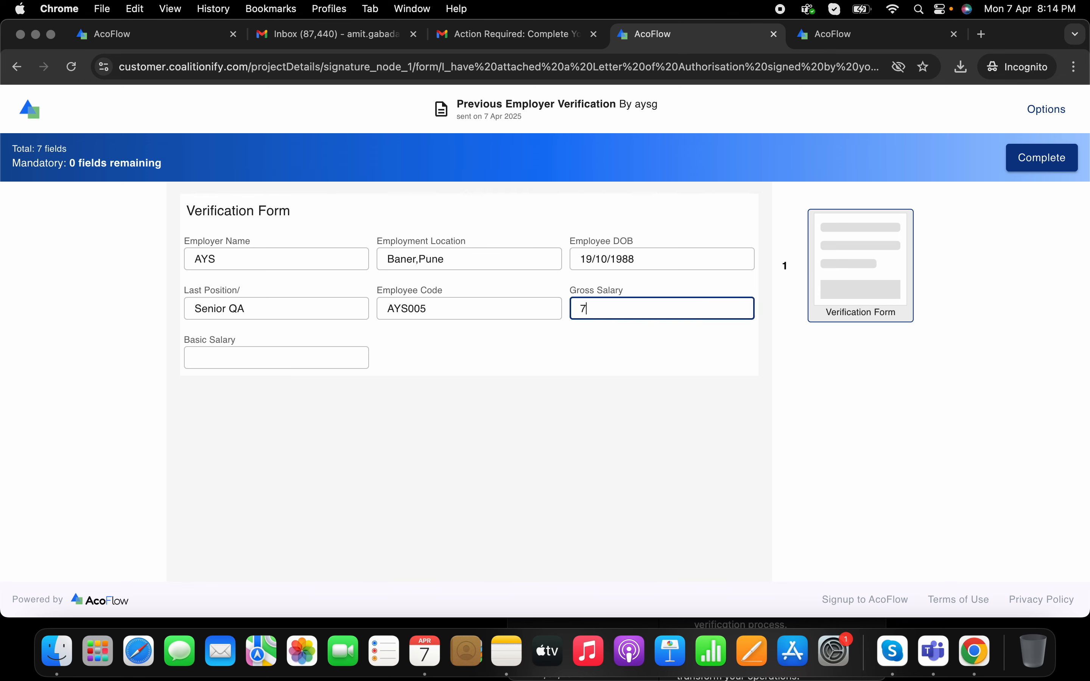
text(750000)
click(334, 352)
text(5)
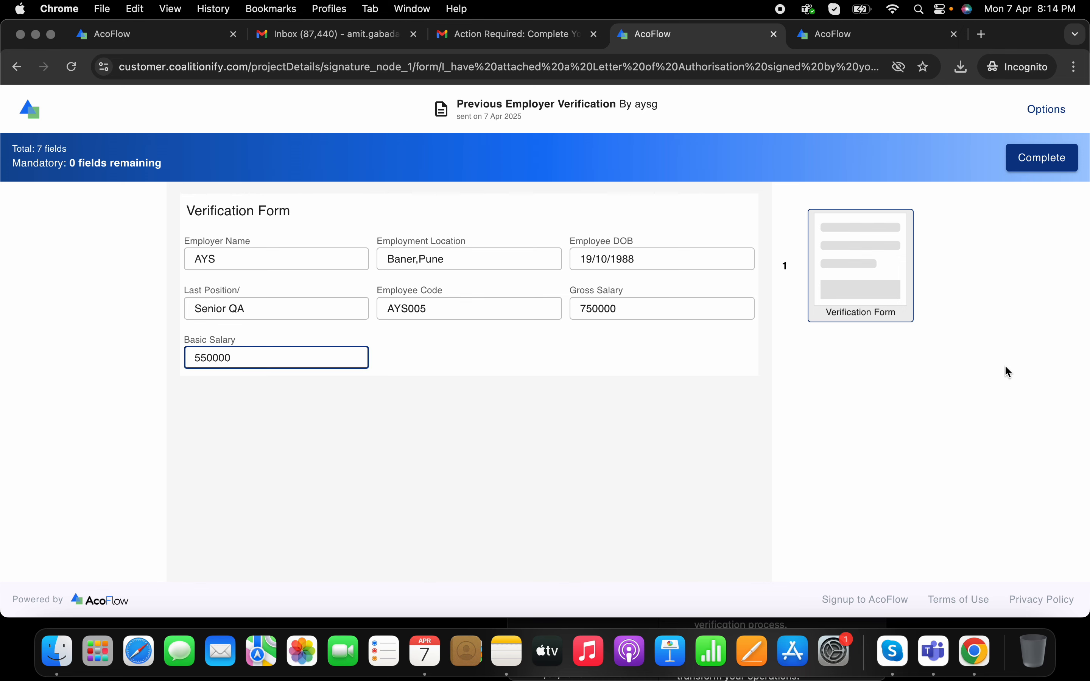
click(1050, 158)
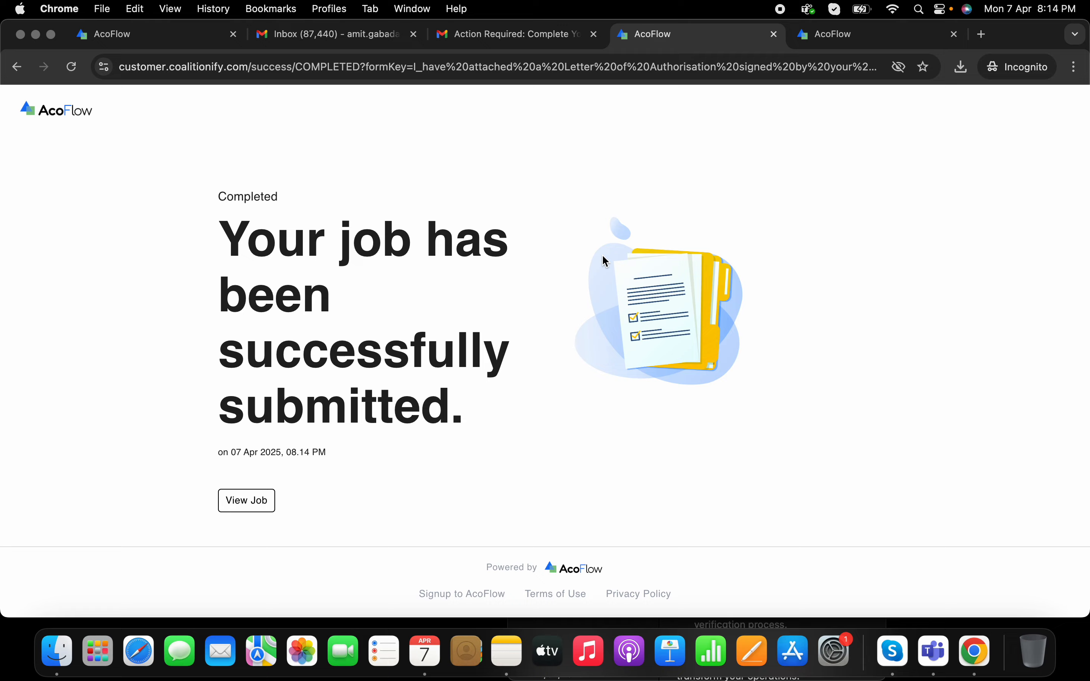
click(229, 506)
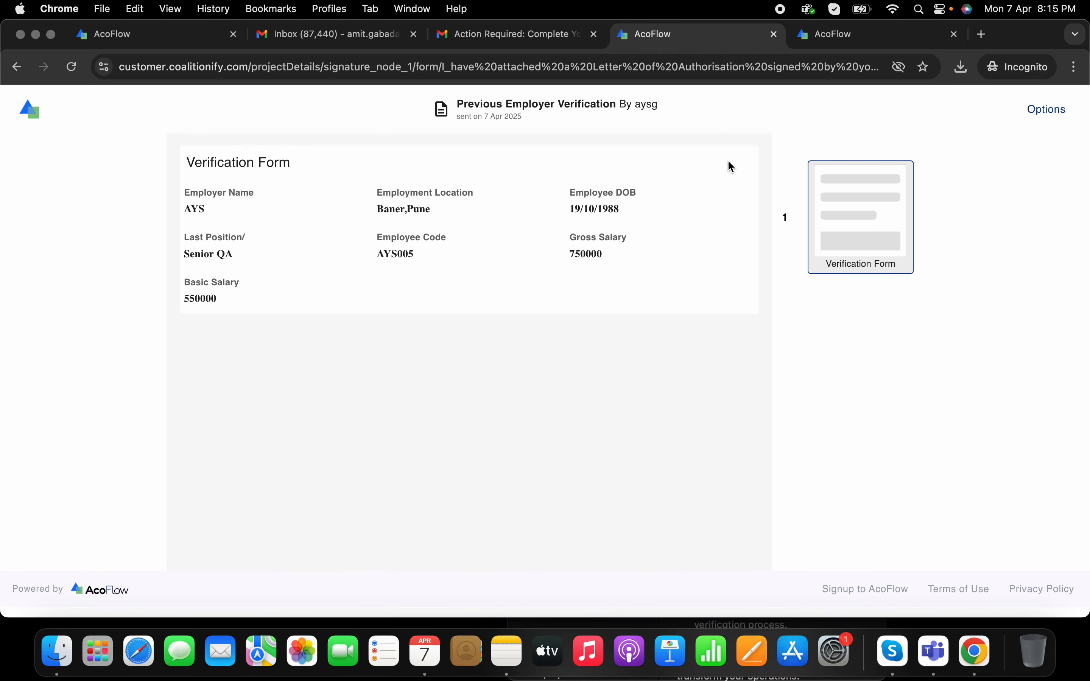
Step: Close the finished job page and bring the previous employer's Gmail window forward
click(774, 34)
click(356, 34)
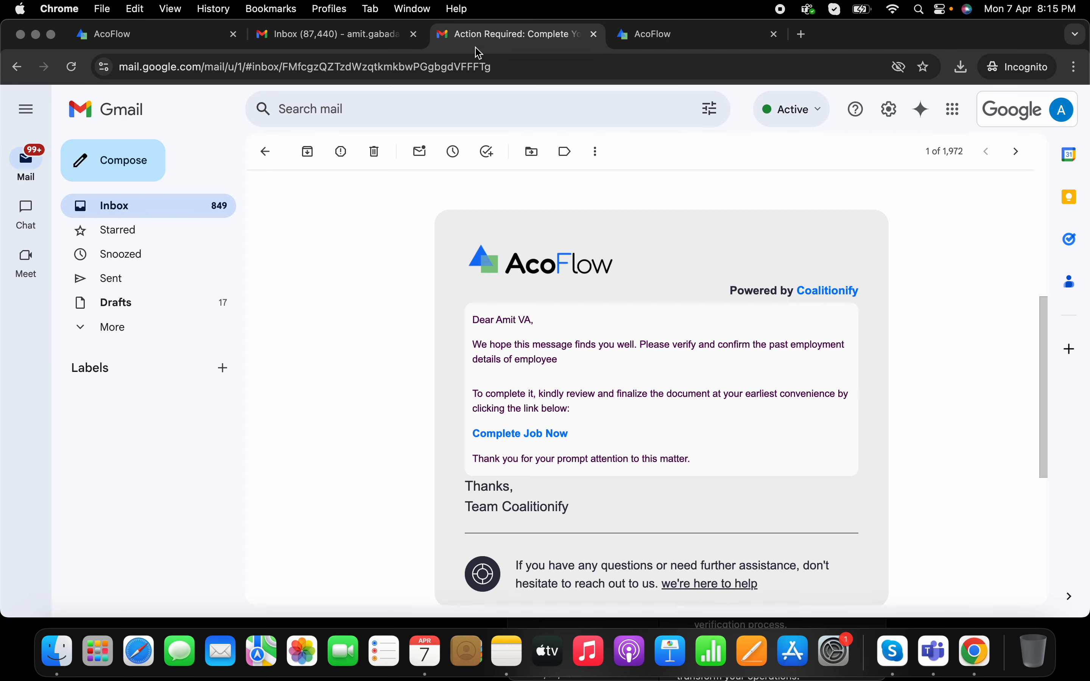
click(467, 45)
right_click(962, 666)
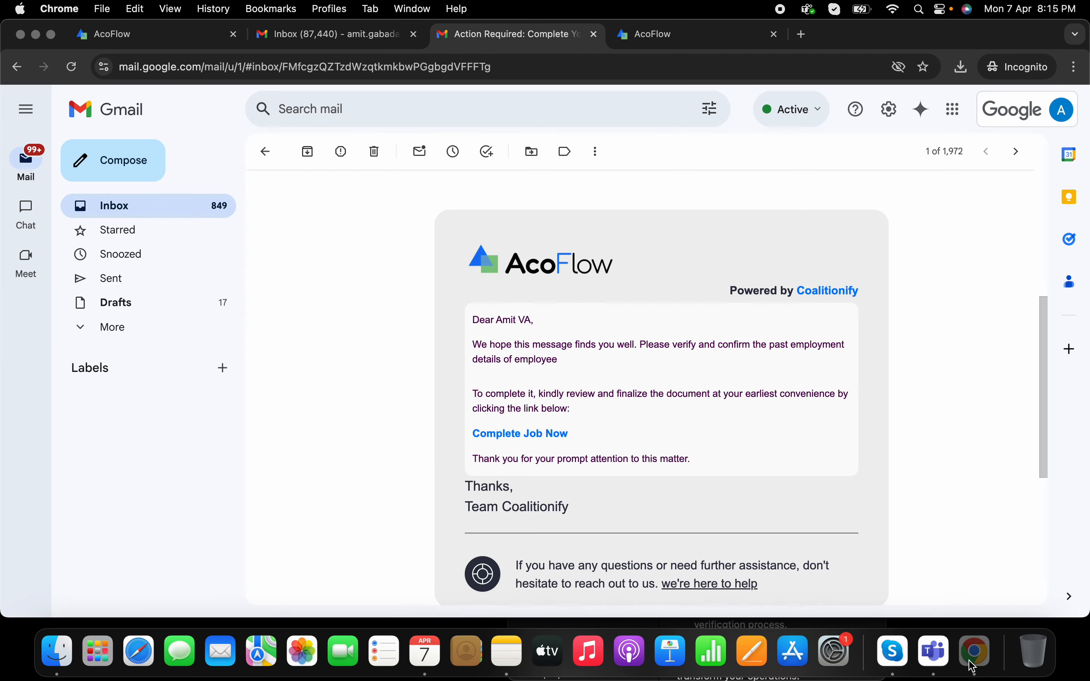
click(882, 374)
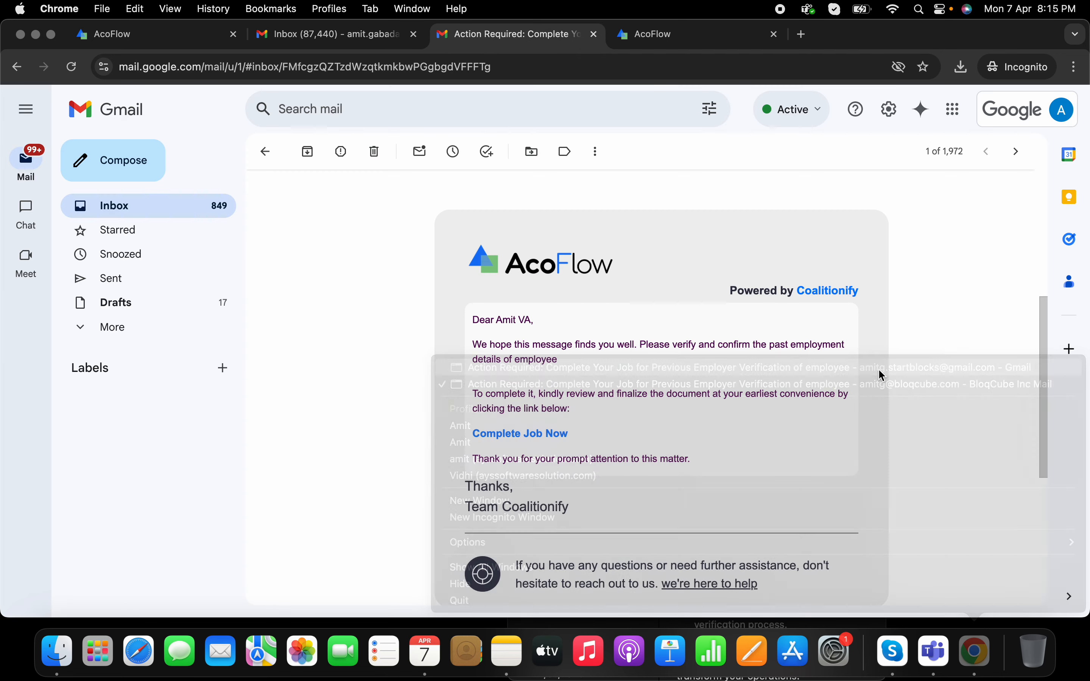
Step: Open the newest Previous Employer Verification request, expand its latest message and follow the job link
click(220, 151)
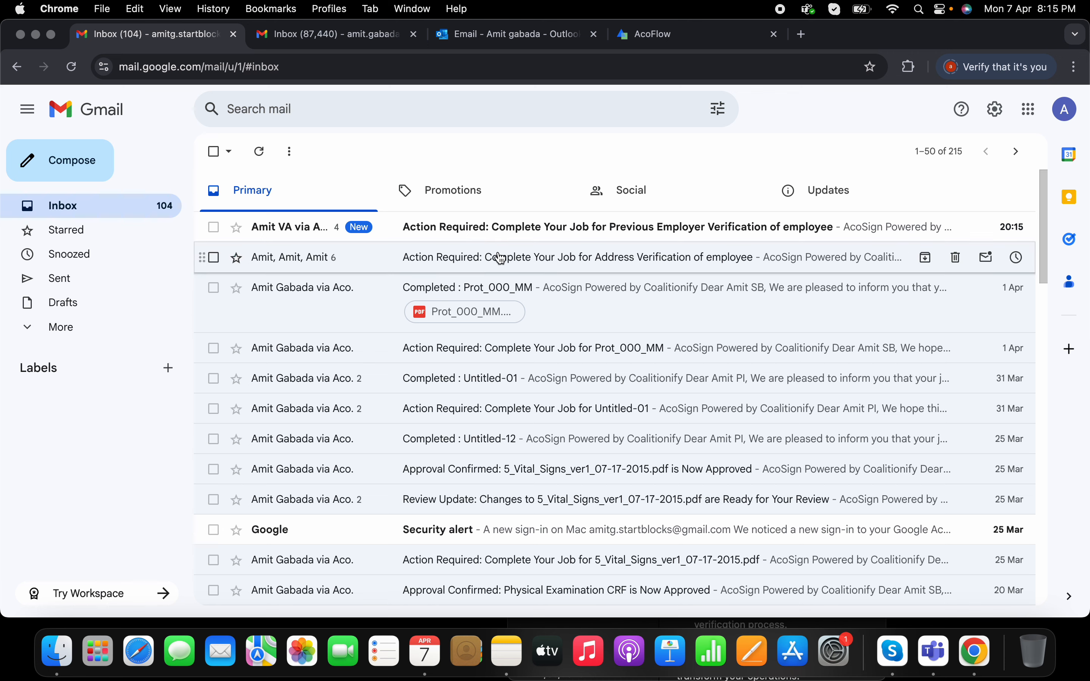
click(492, 229)
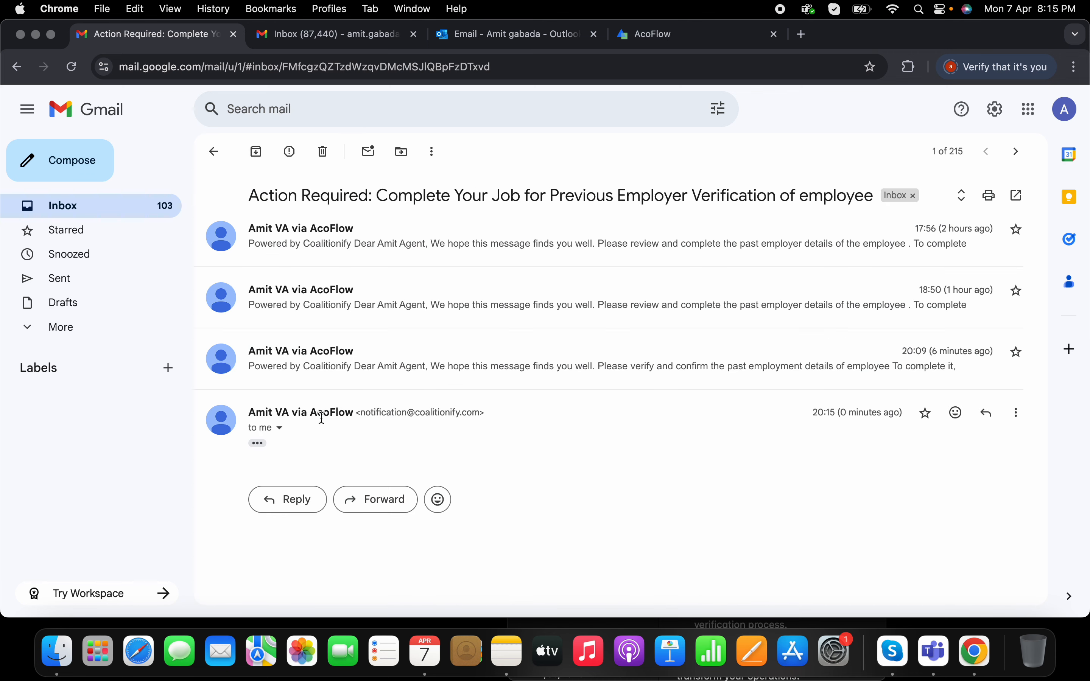
click(258, 445)
scroll(451, 451, down, 1)
scroll(549, 450, down, 3)
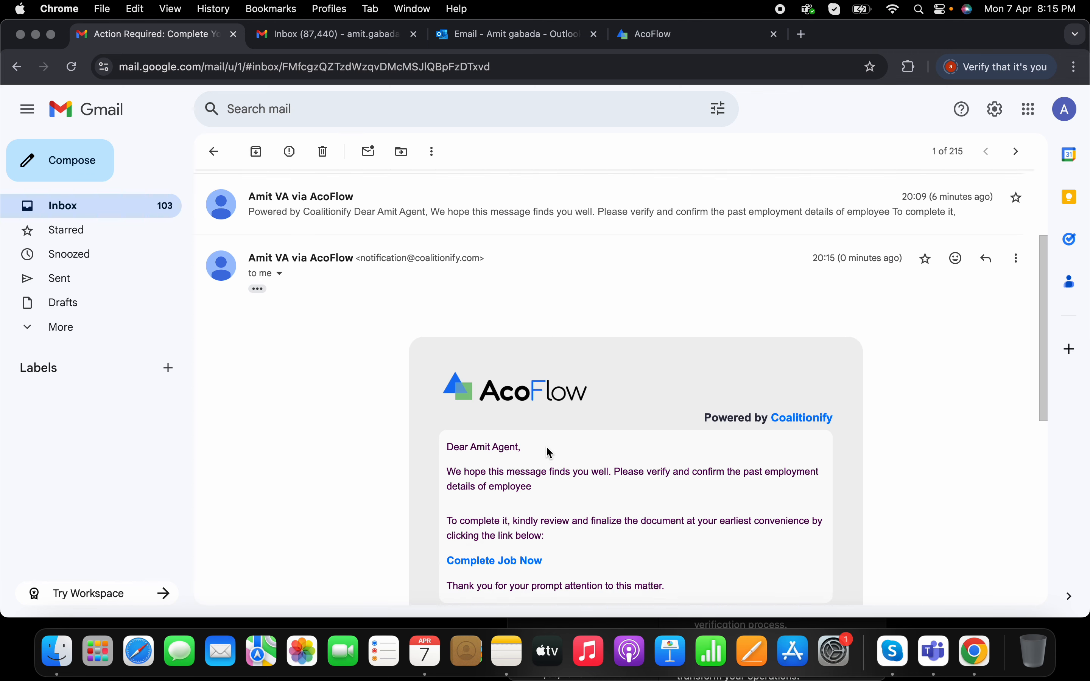
click(481, 506)
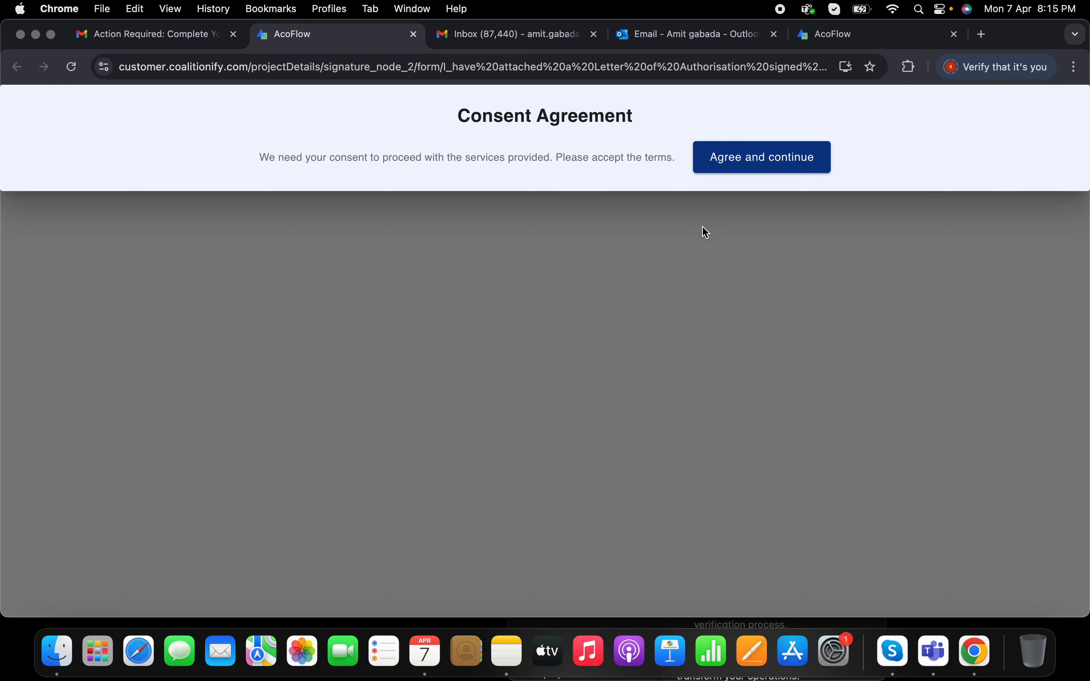
Step: Accept the consent terms and look over the verification form
click(770, 158)
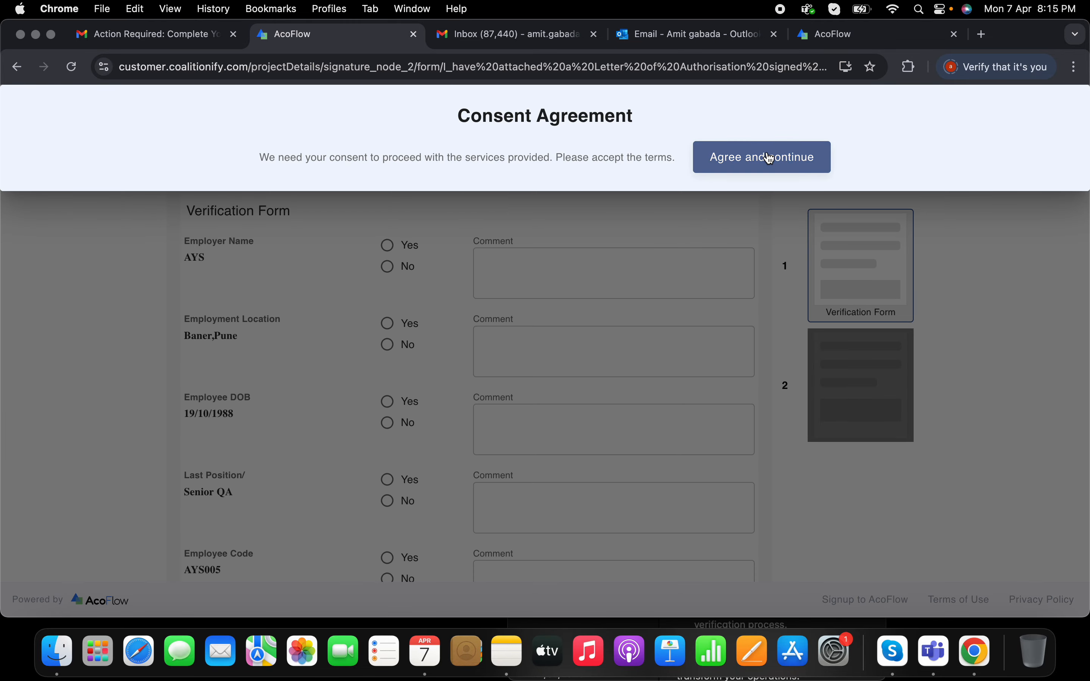
scroll(533, 249, down, 1)
scroll(533, 248, down, 10)
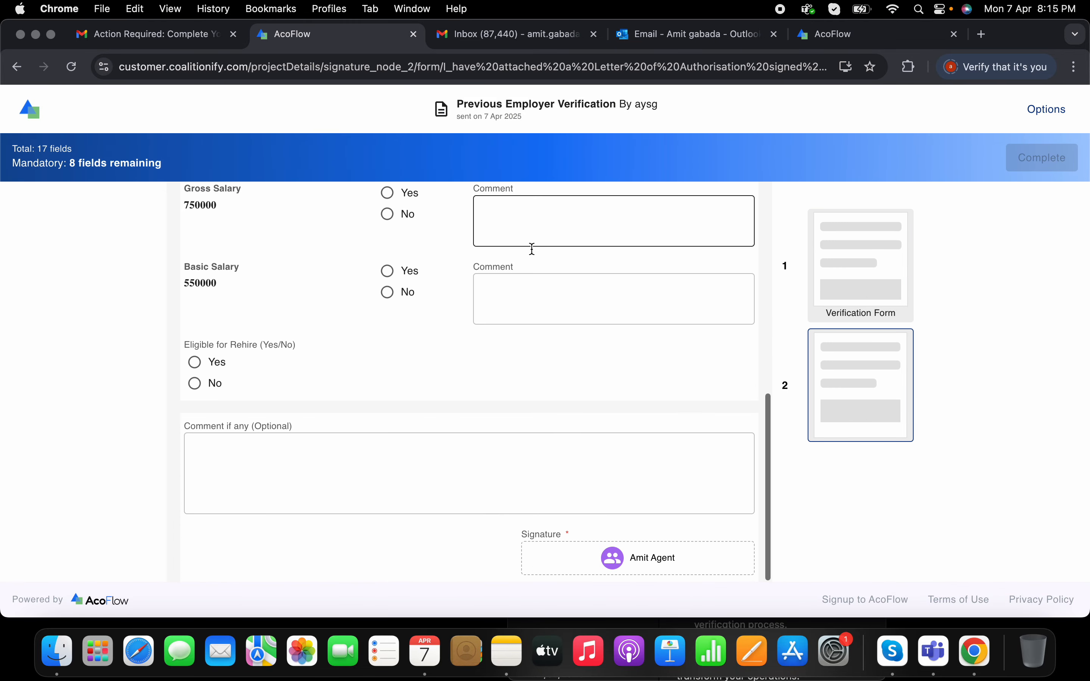
scroll(531, 247, up, 12)
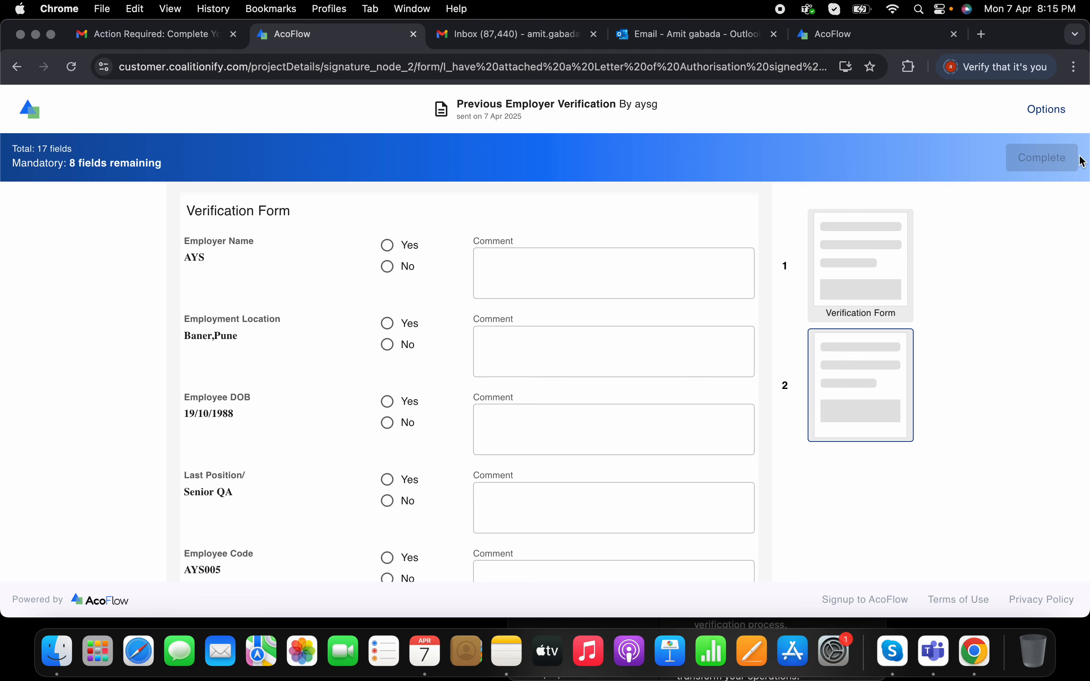
Step: Decline the job with the reason "not ready to disclose" and reload the page
click(1051, 113)
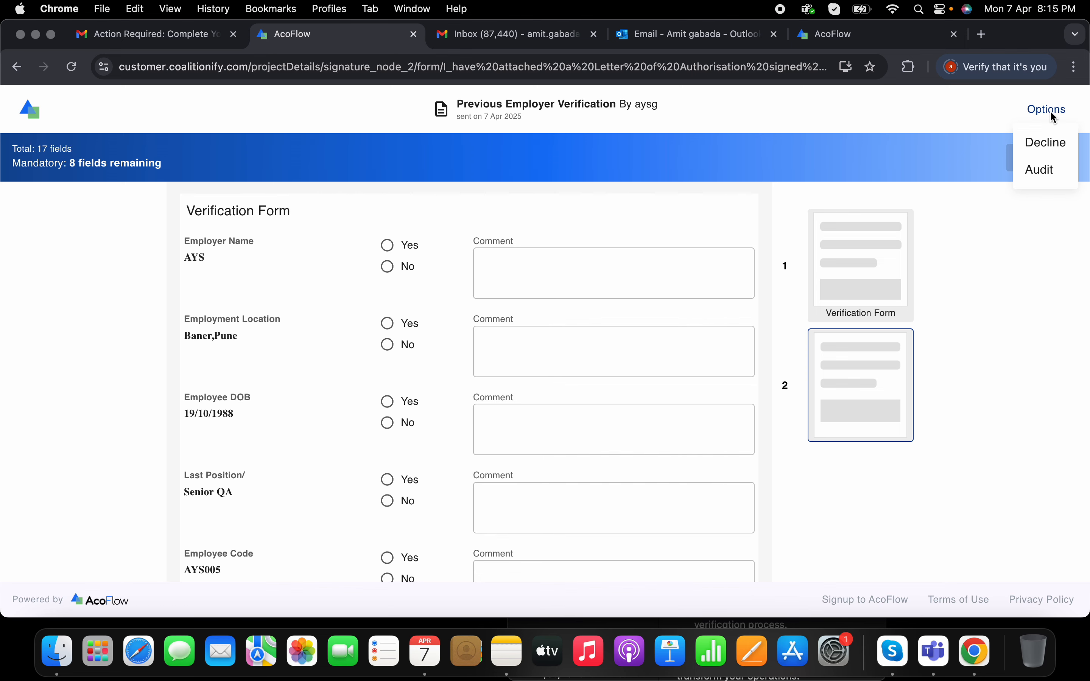
click(1051, 143)
click(571, 241)
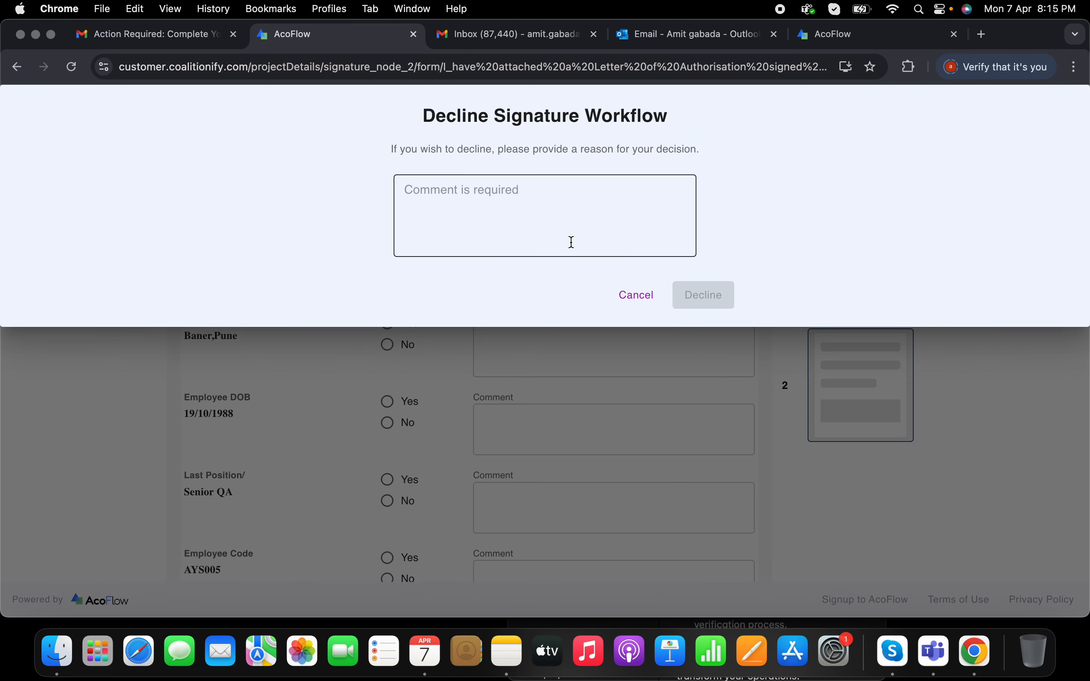
text(not )
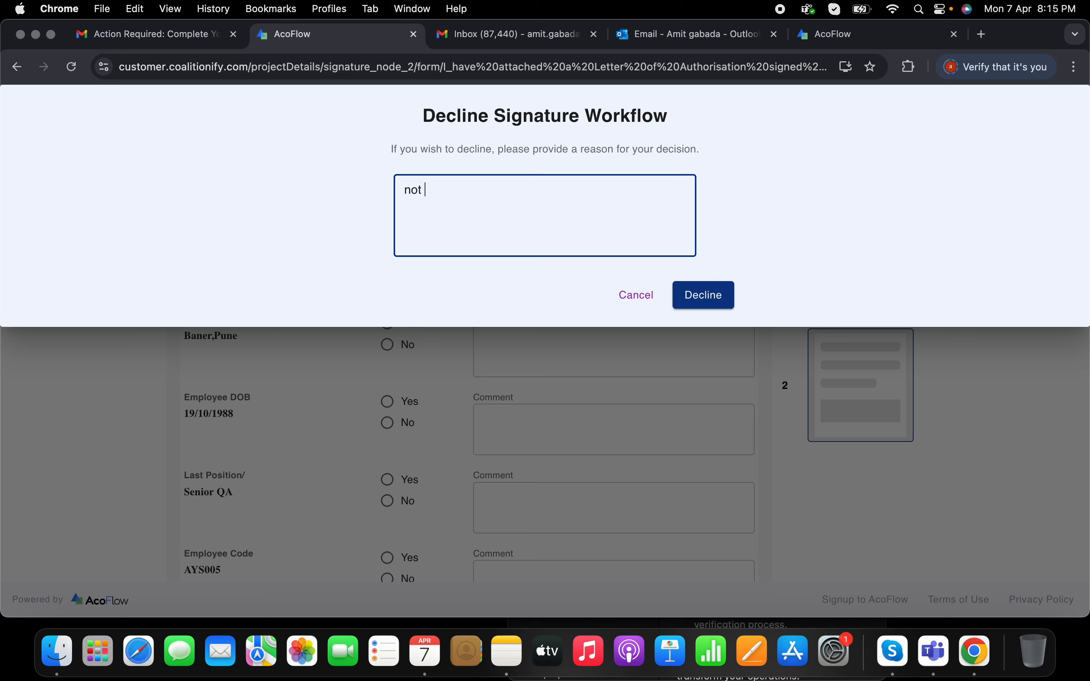
text(required)
drag(425, 190, 519, 197)
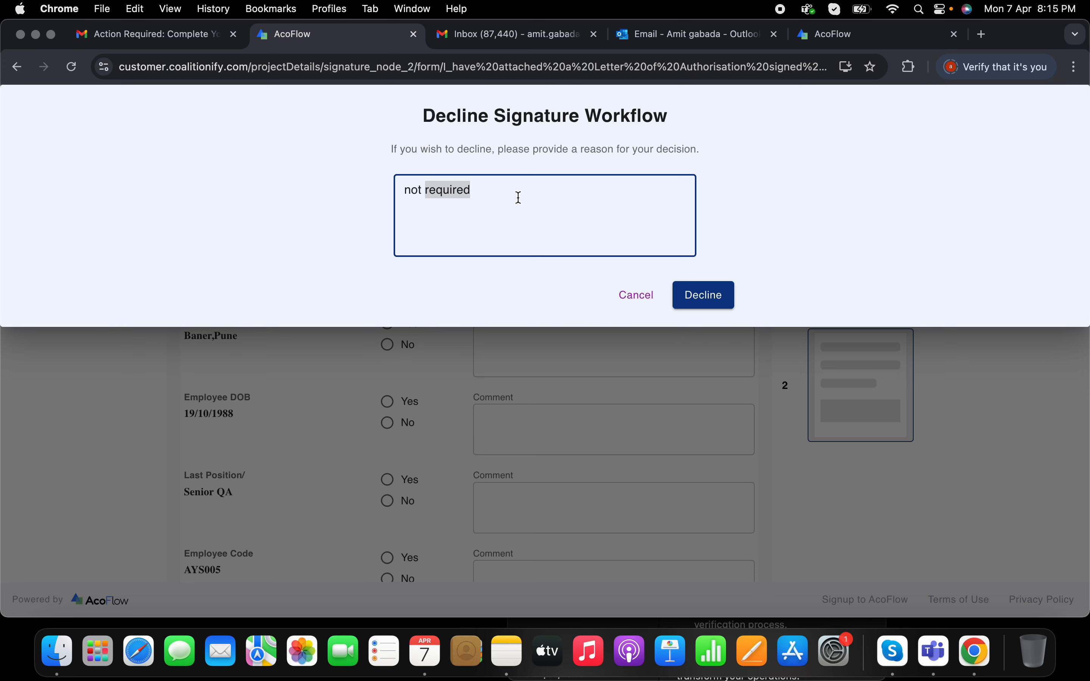
text(ready to d)
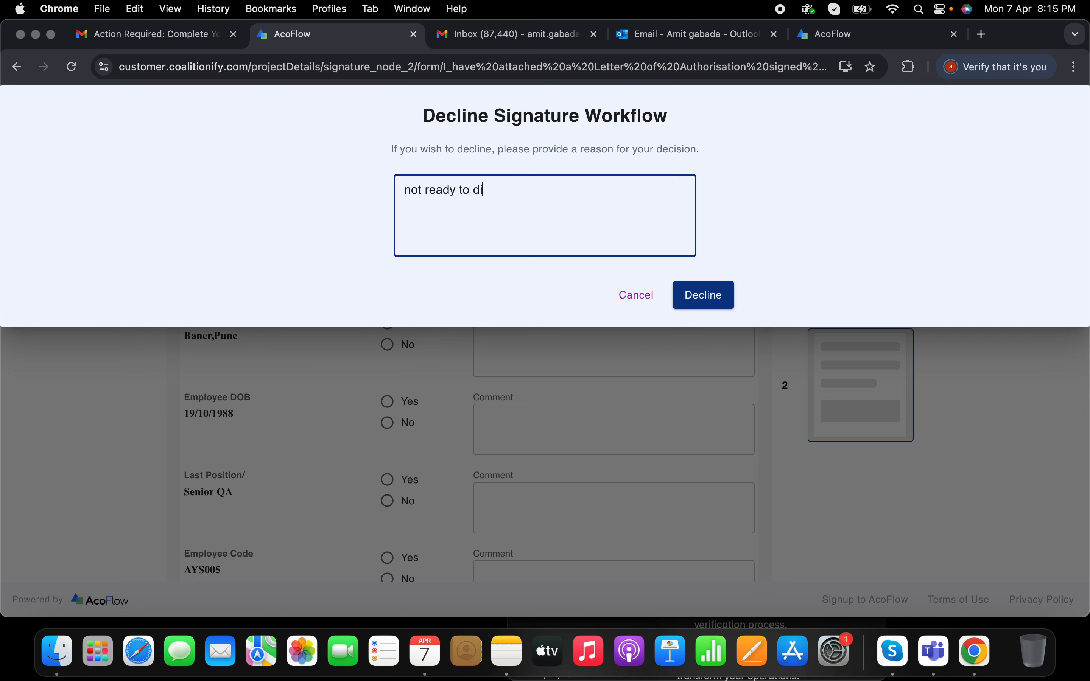
text(isclose)
click(704, 297)
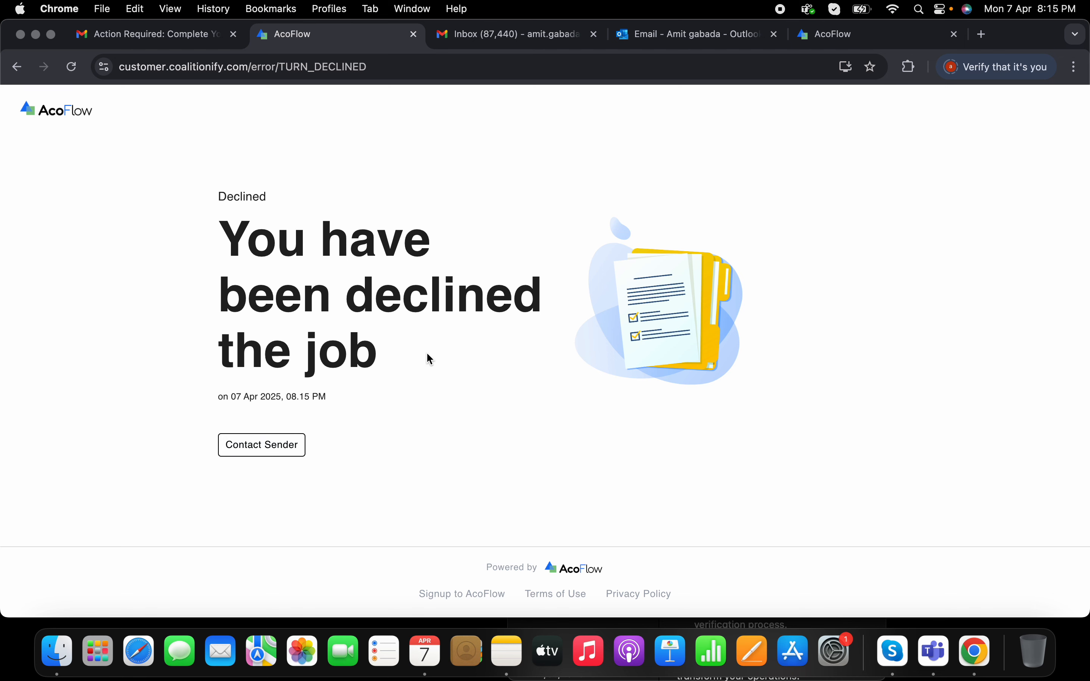
click(413, 34)
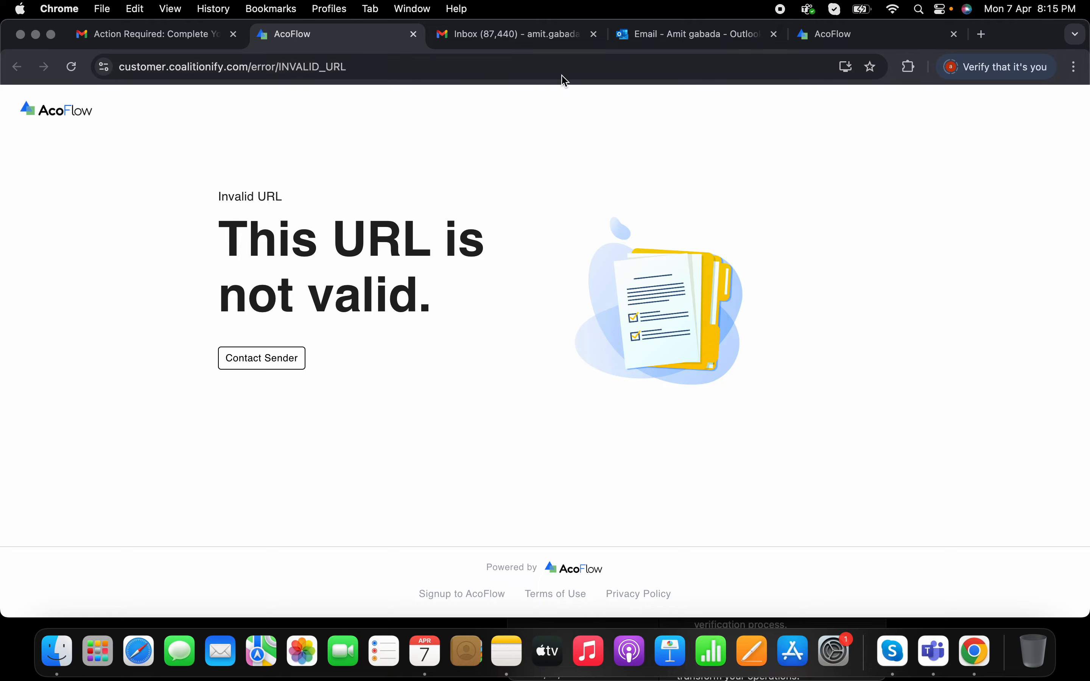
Step: Open the Voided notification email in the first mailbox
click(205, 41)
click(205, 166)
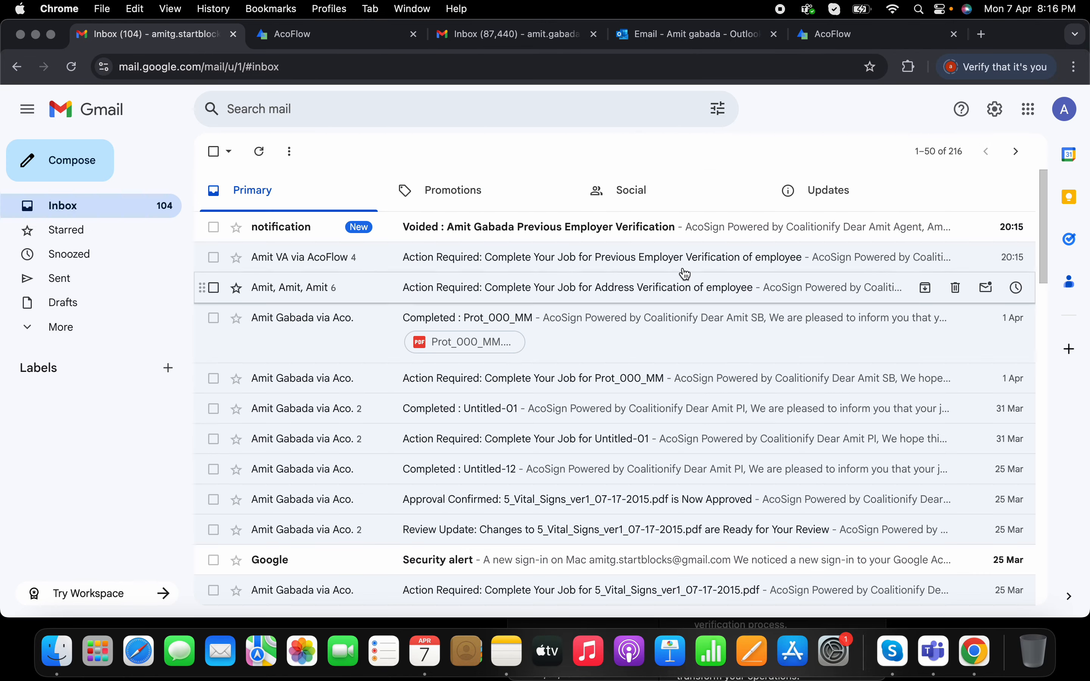
click(570, 238)
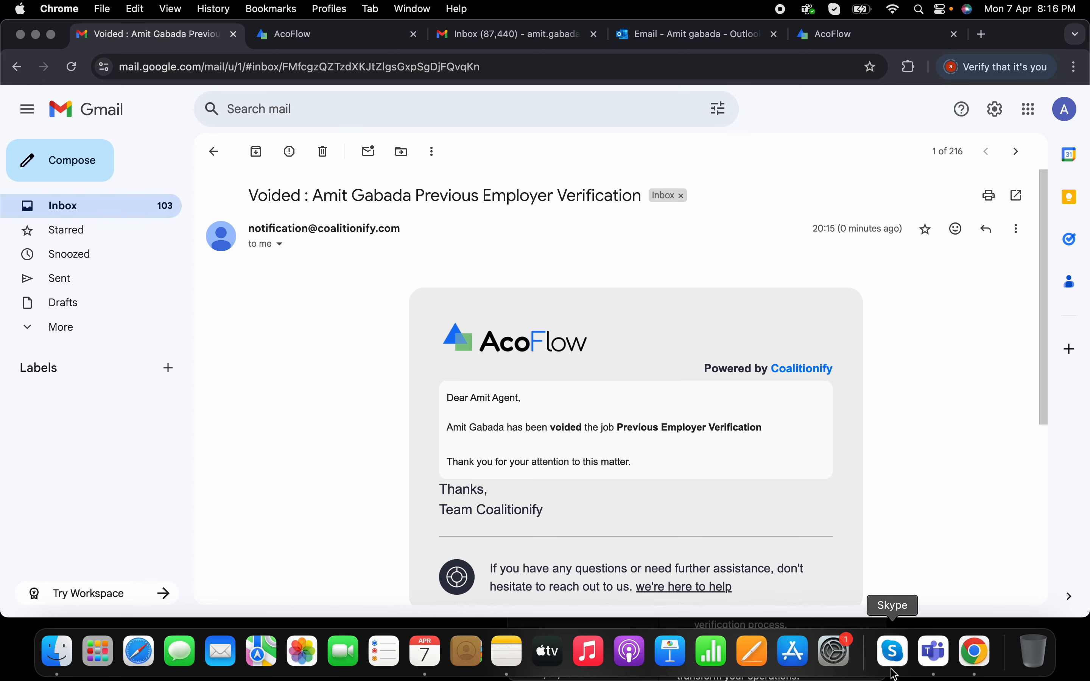
Step: Switch to the other mailbox window and open its Voided notification email
right_click(975, 653)
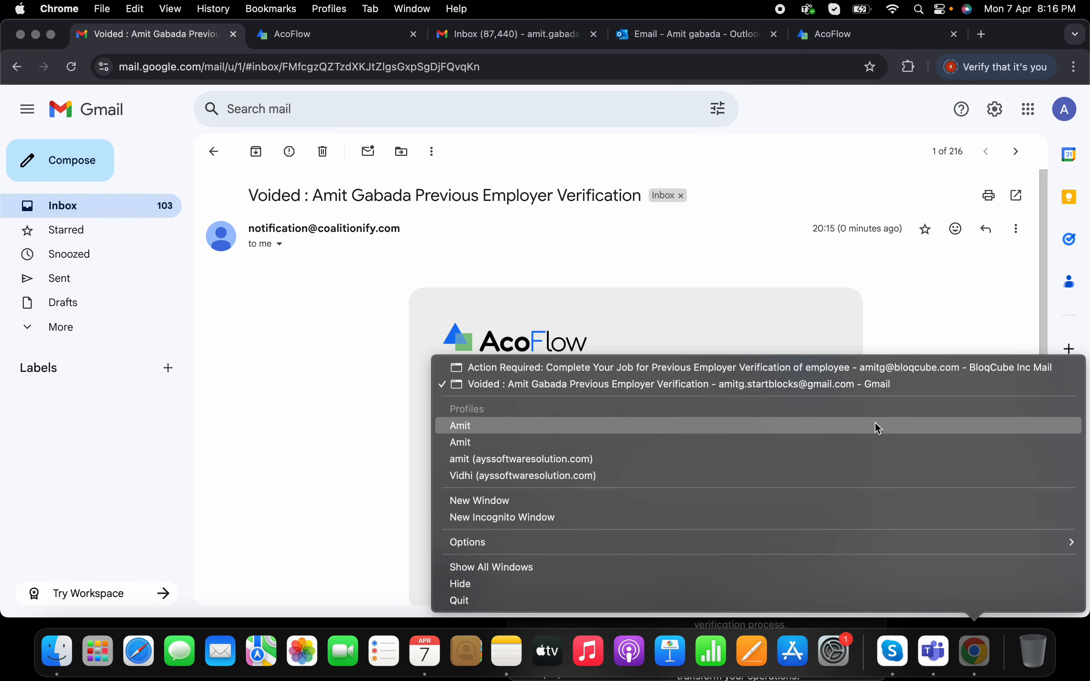
click(856, 367)
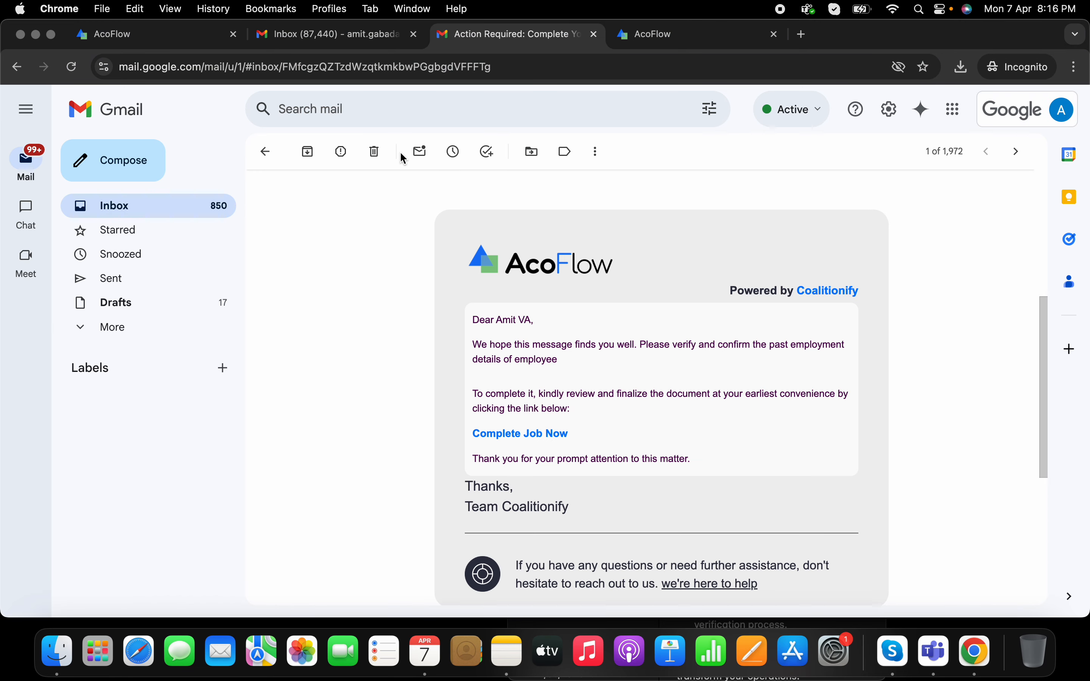
click(266, 151)
click(557, 190)
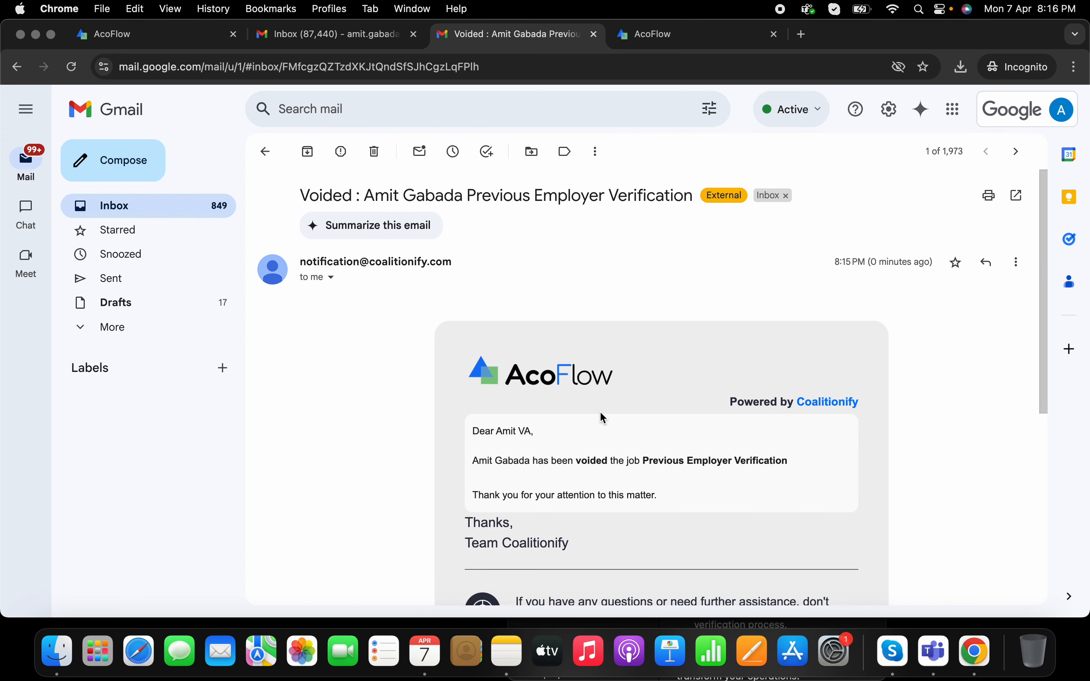
scroll(601, 415, down, 3)
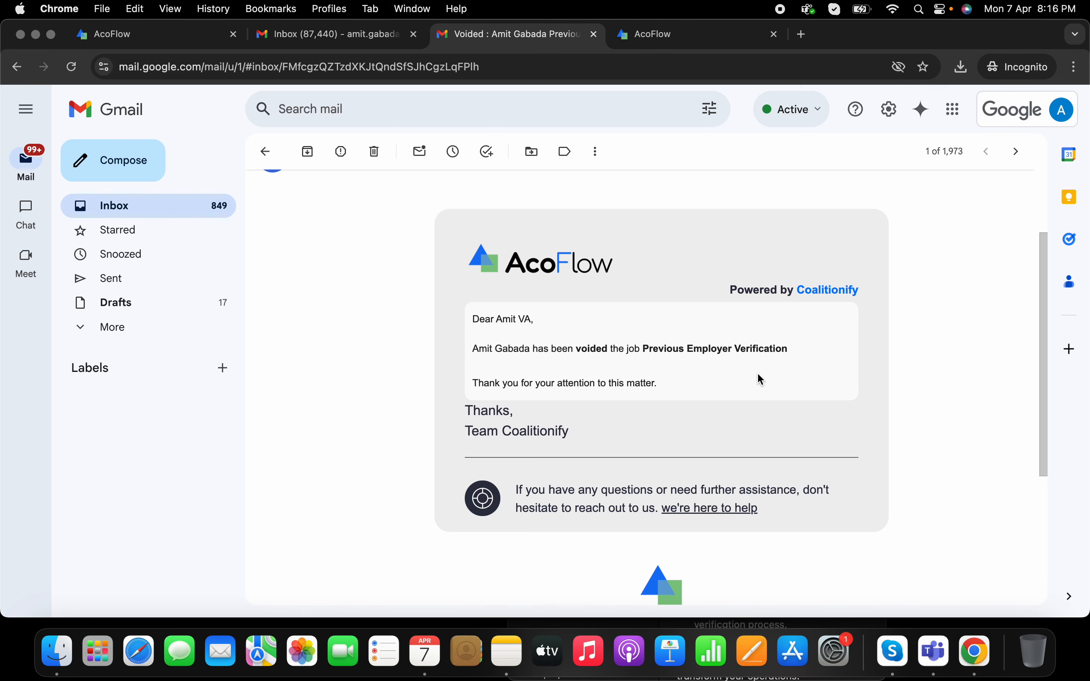
scroll(762, 380, up, 3)
Step: Refresh the AcoFlow job page so it shows the Voided status
click(173, 35)
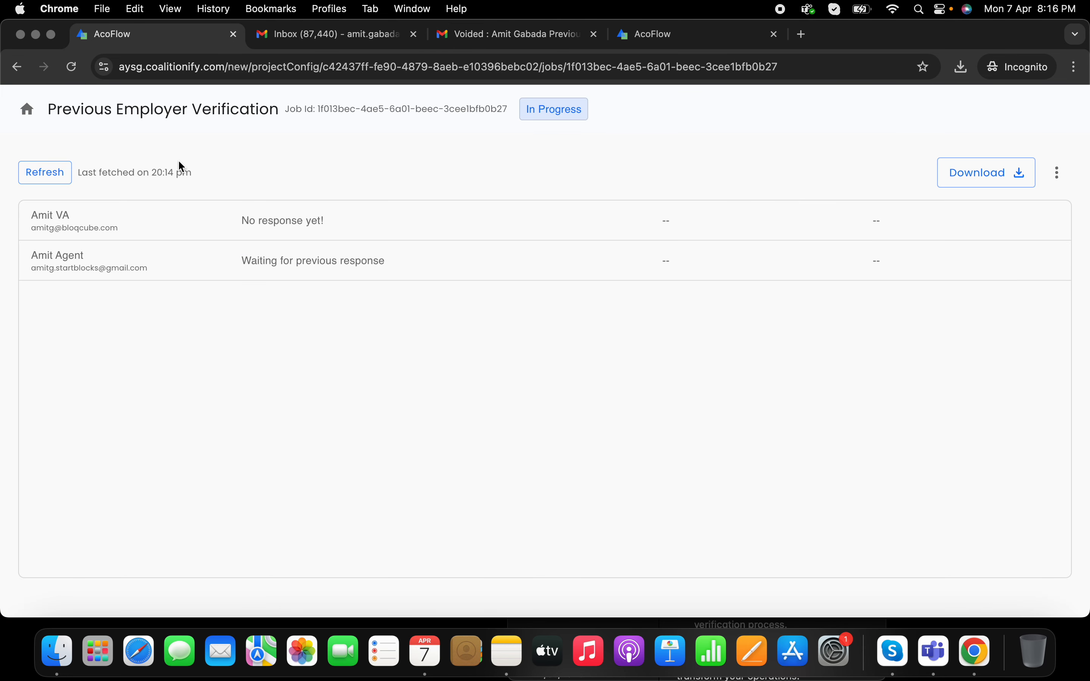
click(56, 179)
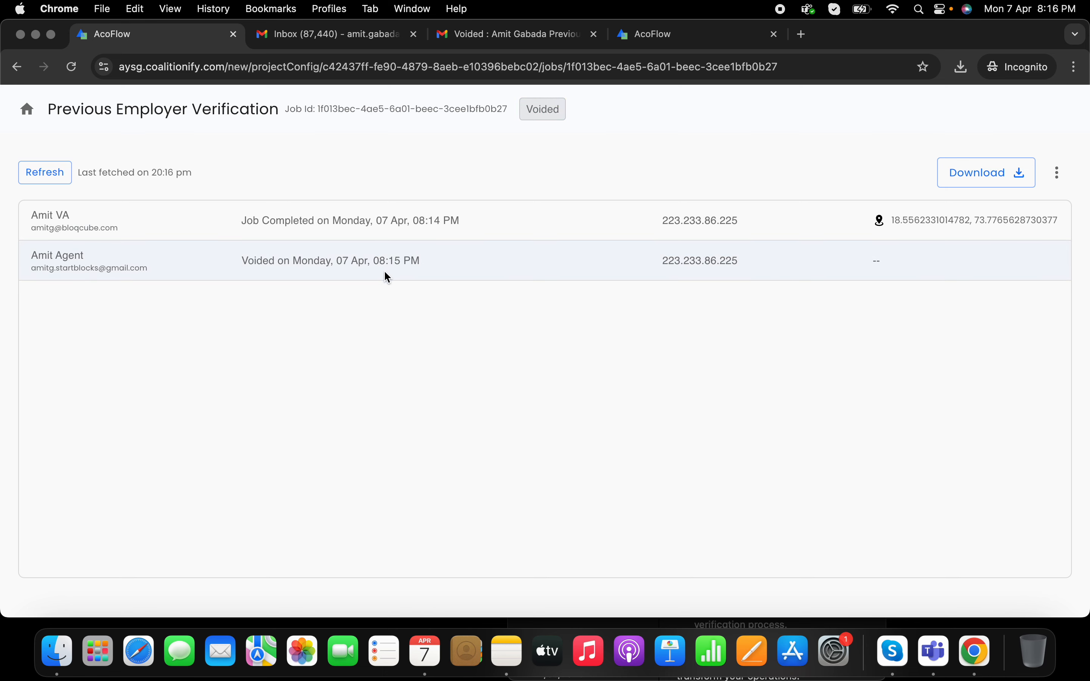
click(1057, 173)
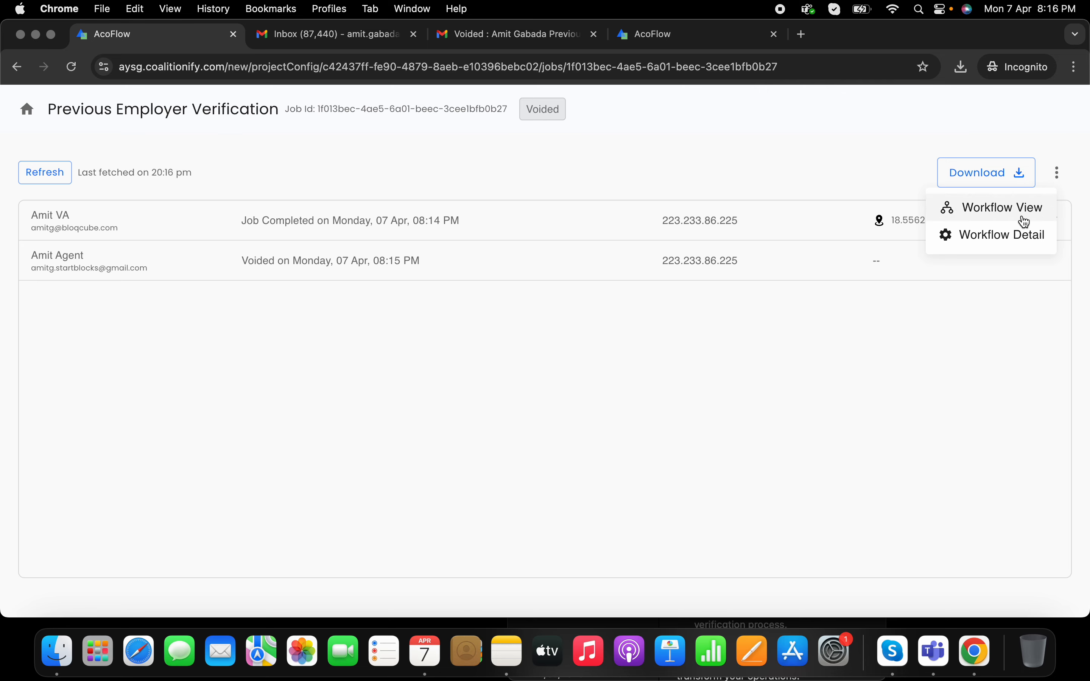
click(983, 173)
Step: Download the Audit Logs PDF, read through the DECLINED and VOID events, and close it
click(984, 170)
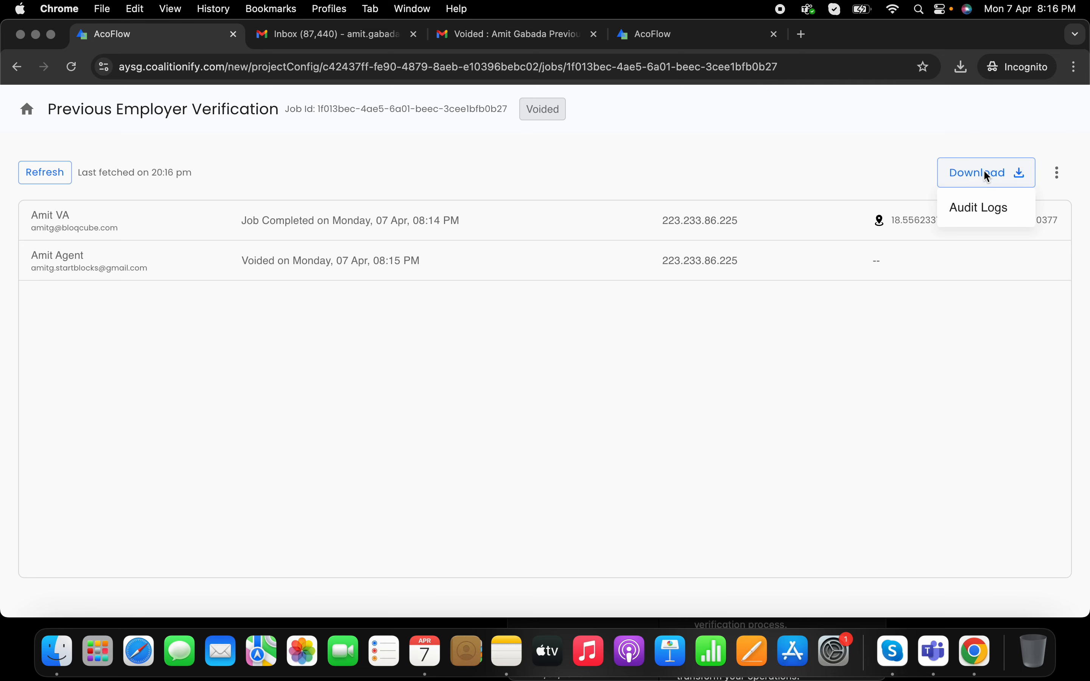
click(978, 206)
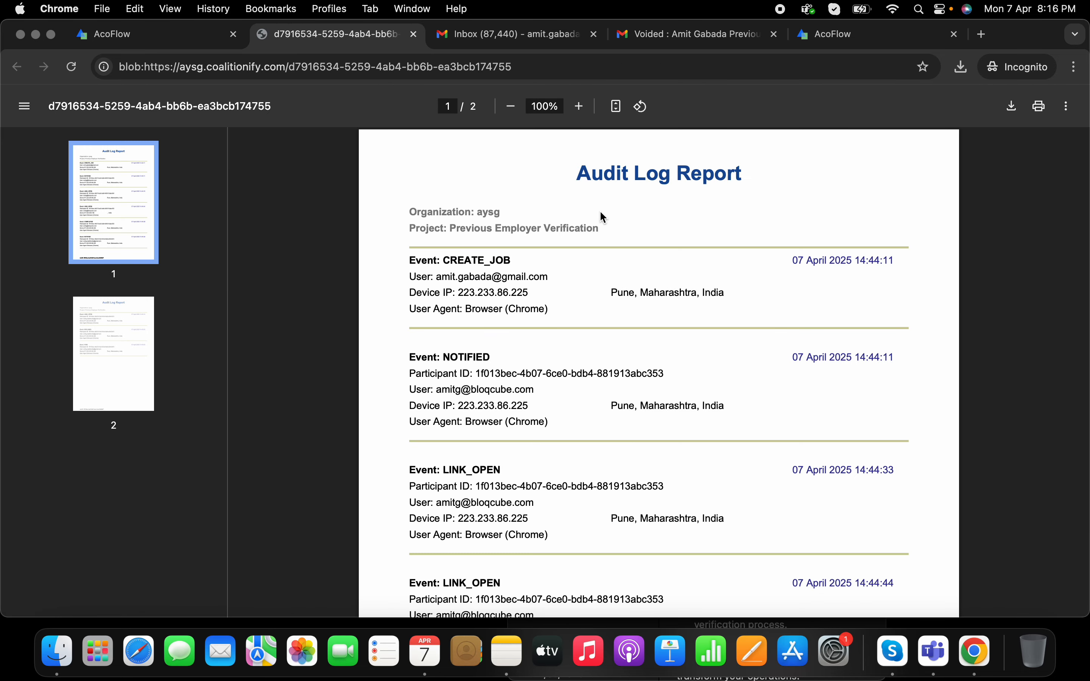
scroll(603, 218, down, 4)
scroll(603, 217, down, 6)
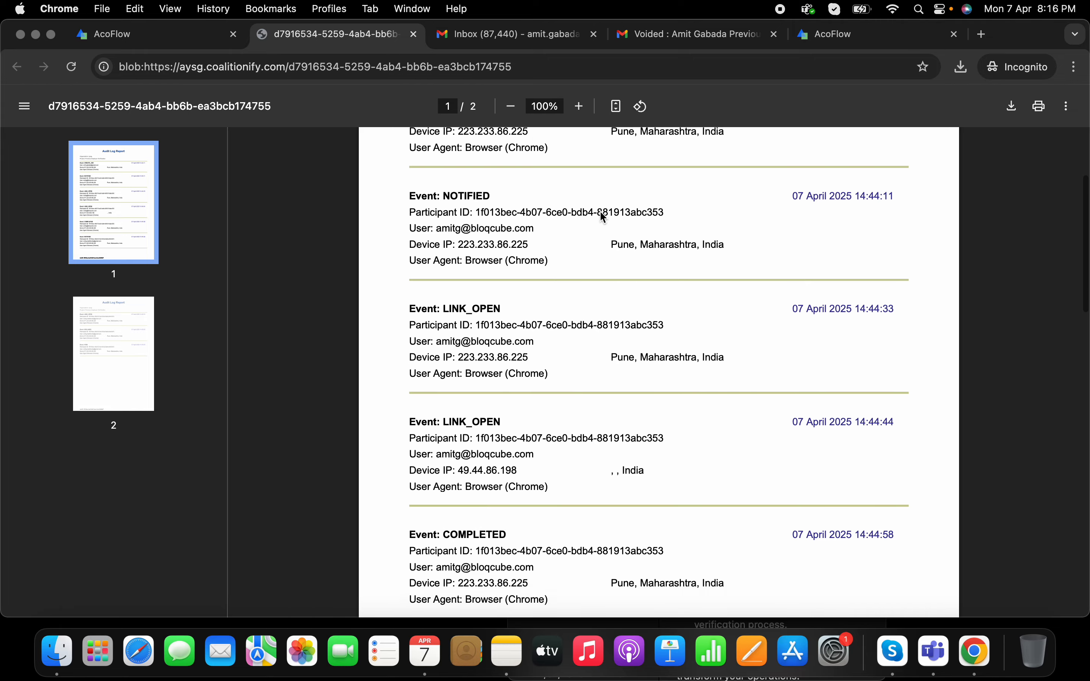
scroll(602, 217, down, 6)
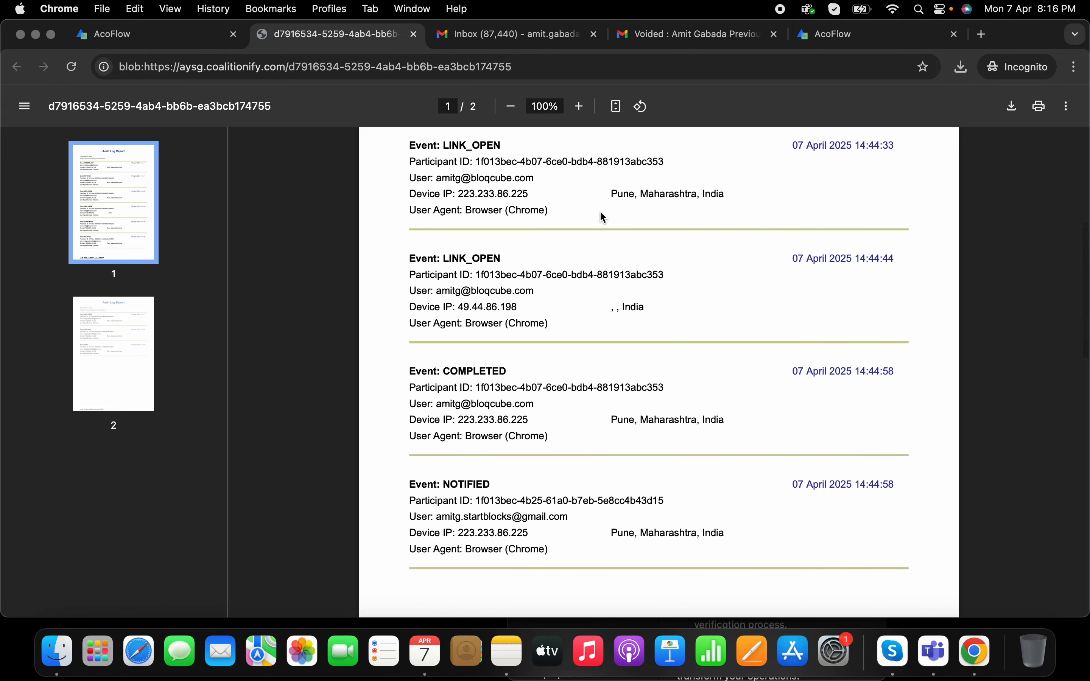
scroll(602, 218, down, 11)
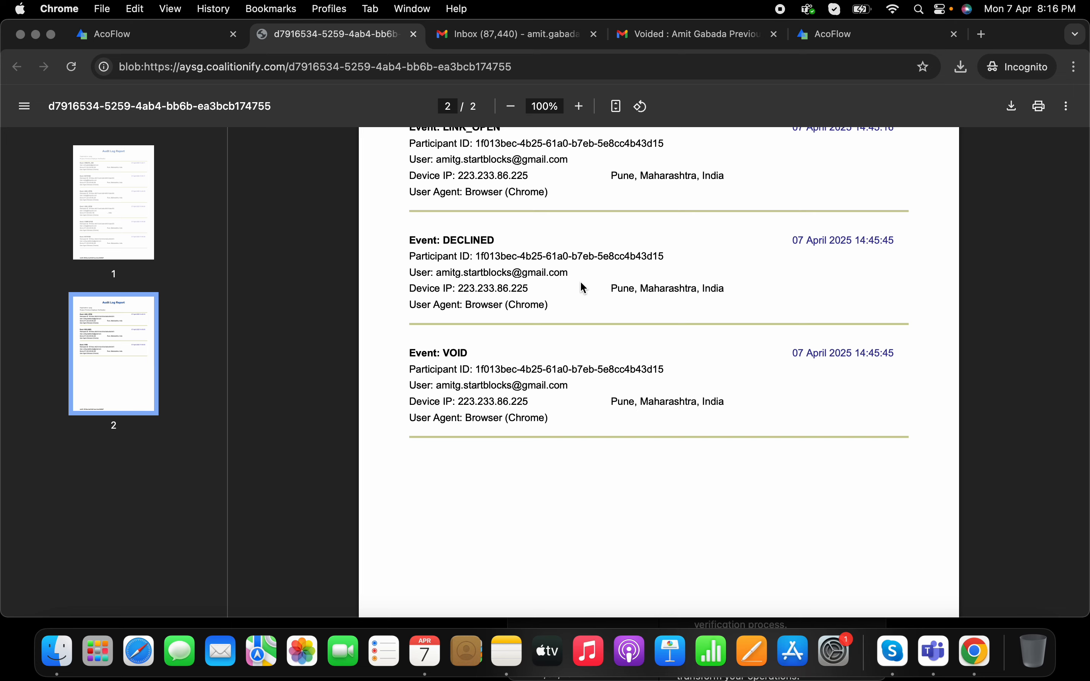
click(114, 203)
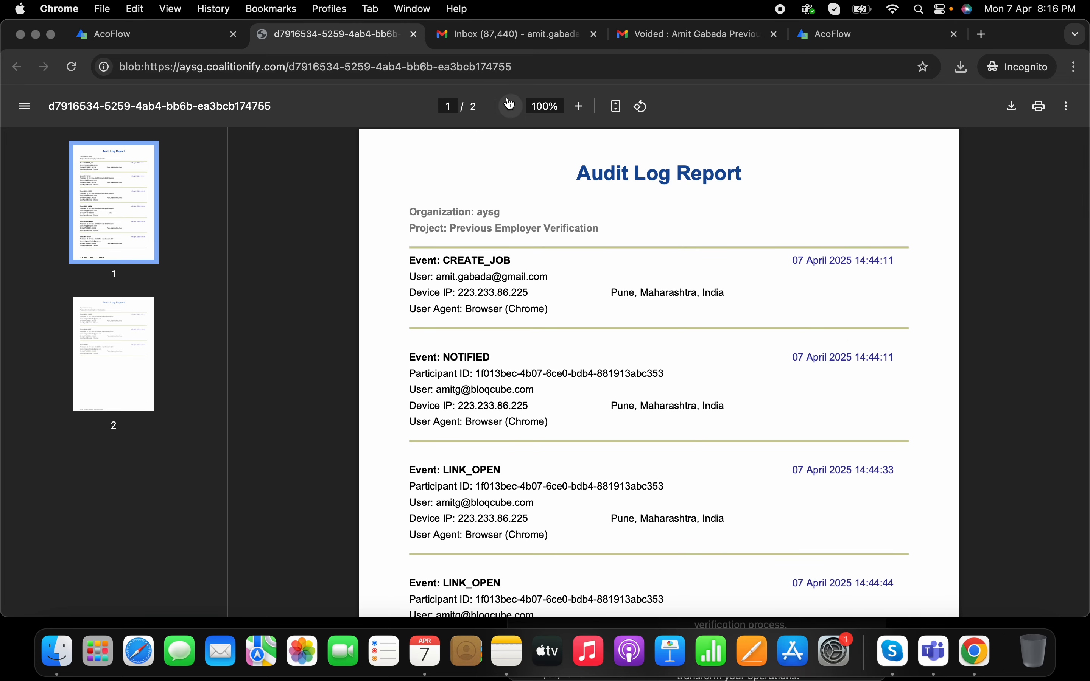
click(413, 33)
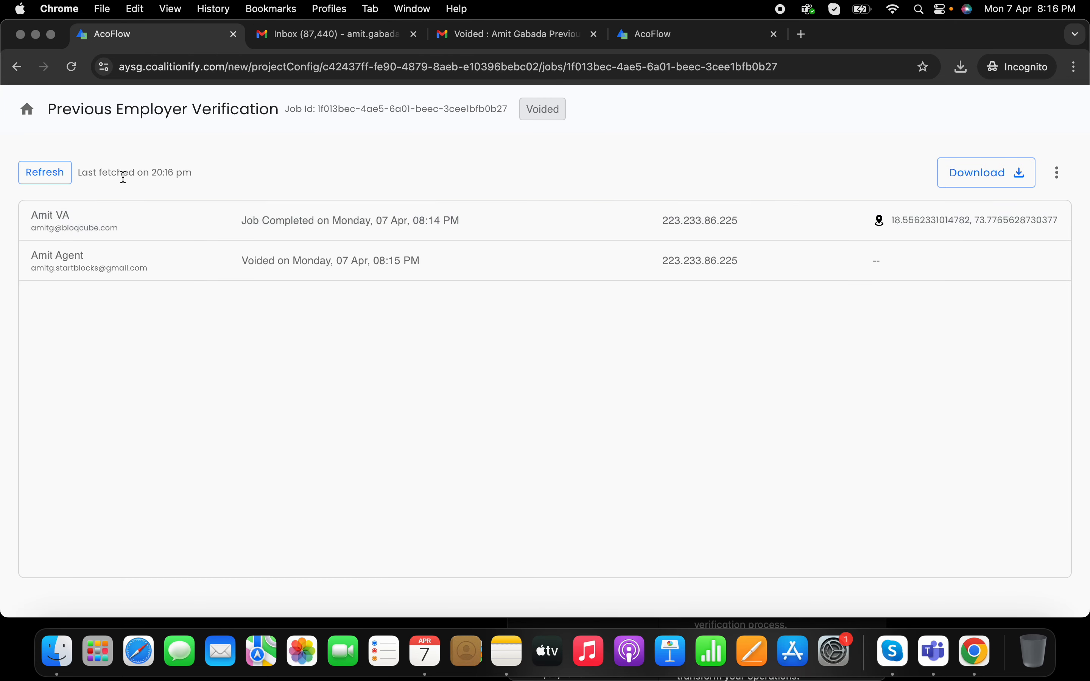
Step: Return to the dashboard, show all six workflows, and screenshot the Workflows list
click(59, 177)
click(26, 109)
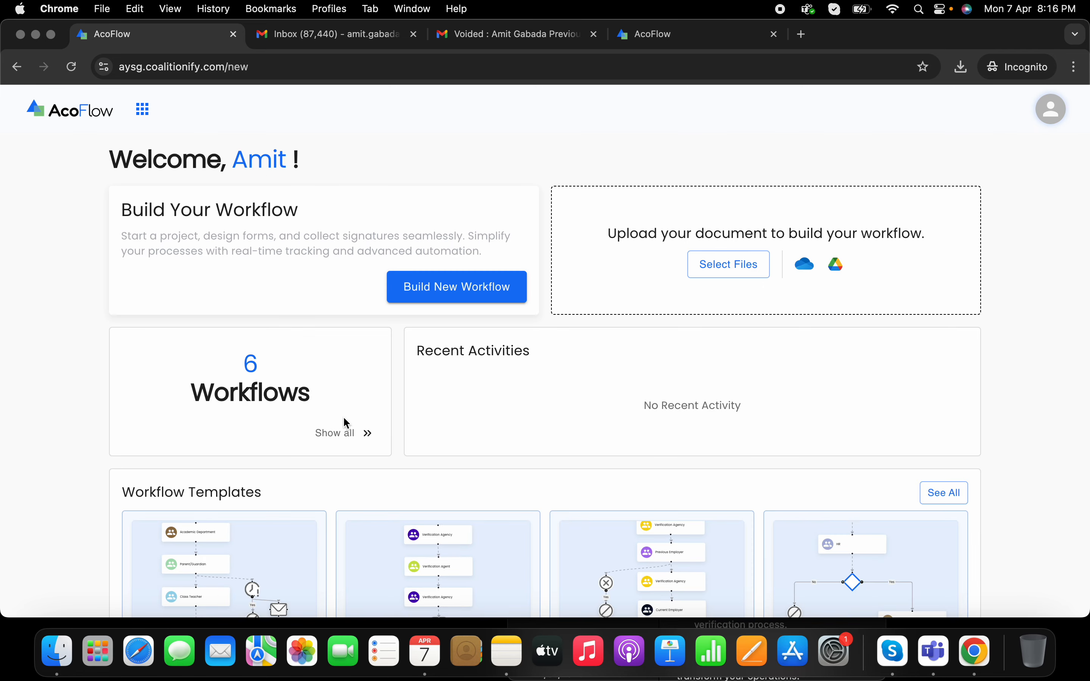
click(343, 431)
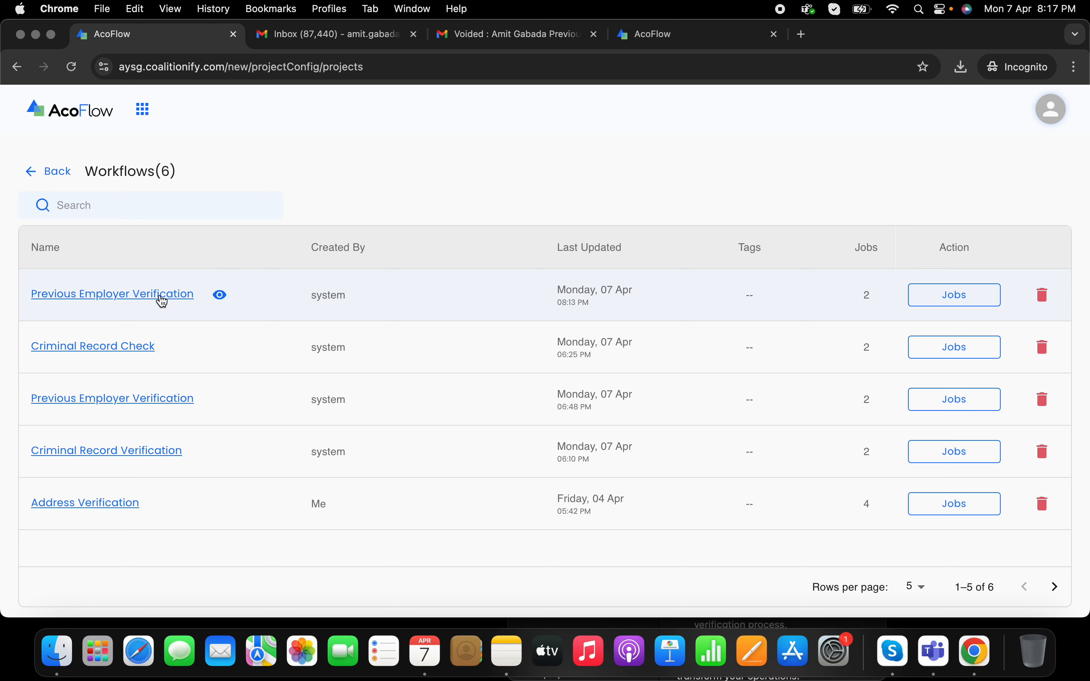
key(super+shift+5)
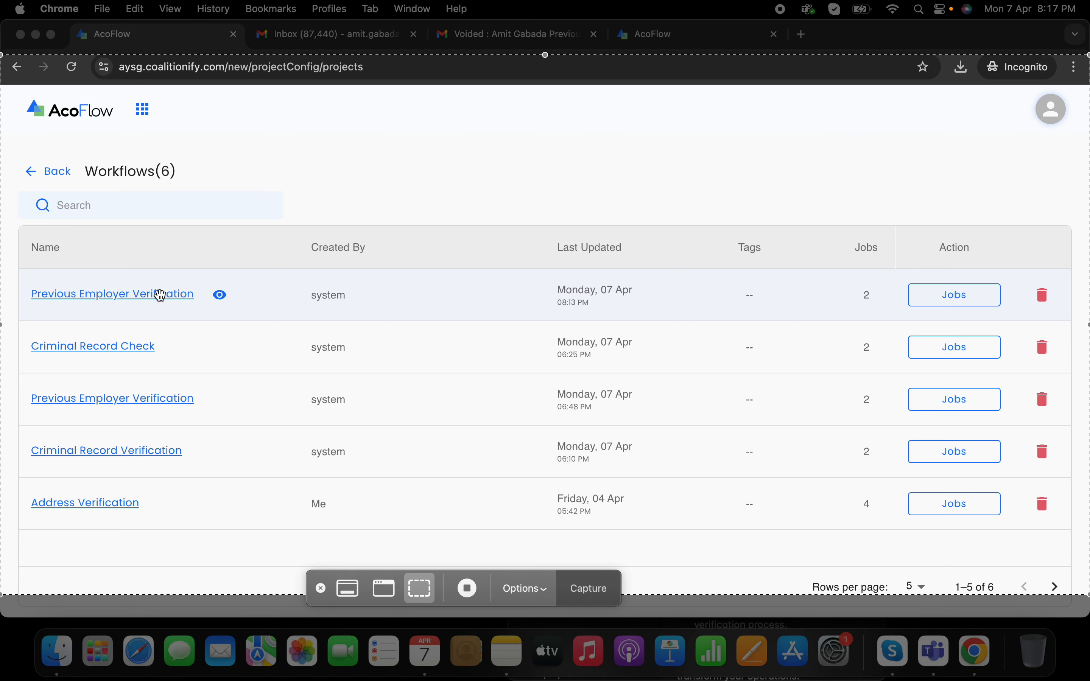